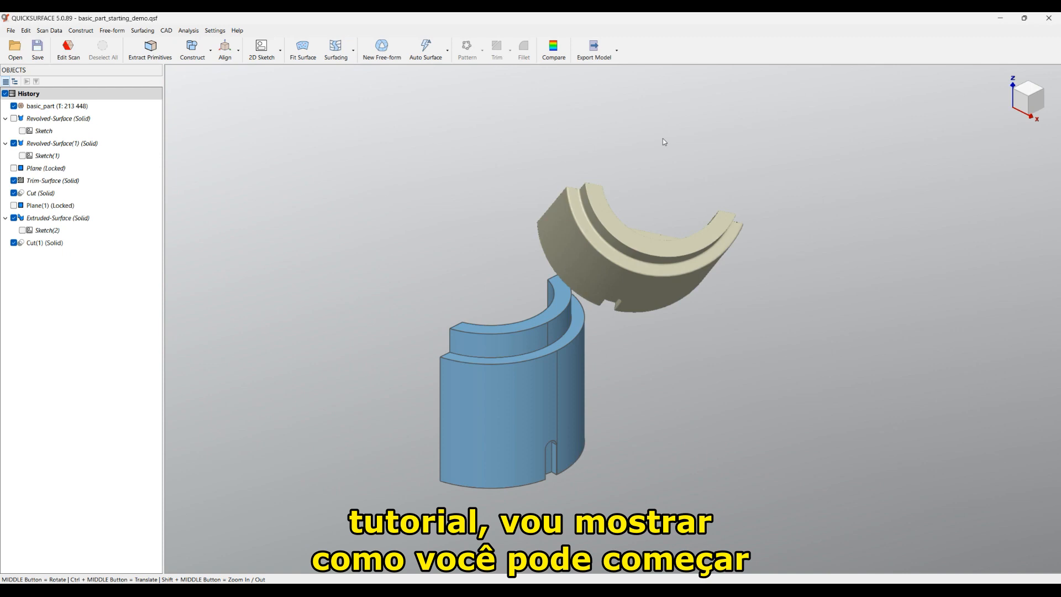
Step: Hide the basic_part scan mesh so only the blue Cut(1) solid shows, and zoom in
click(14, 243)
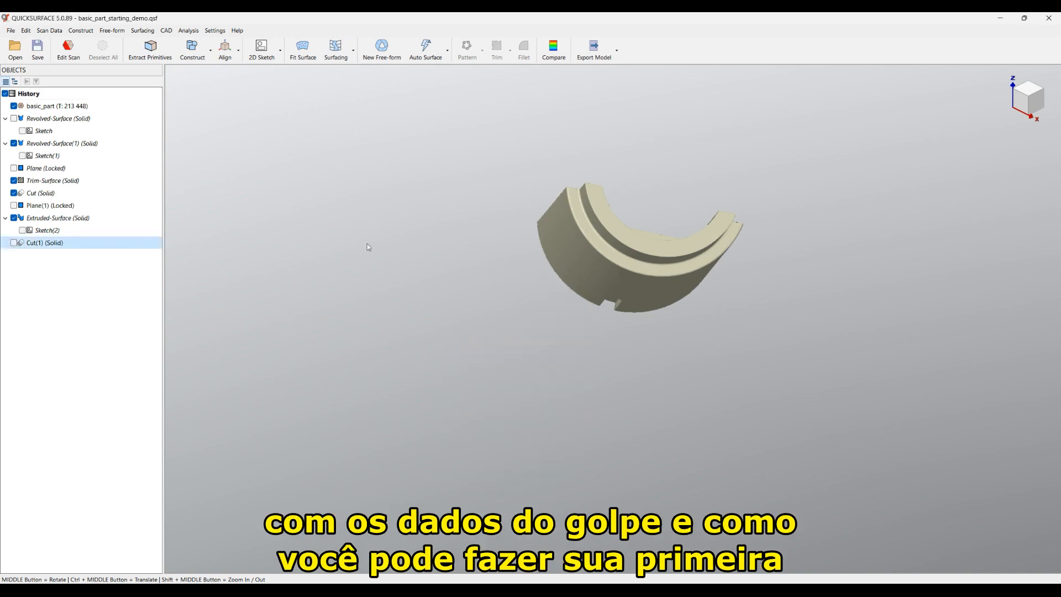
click(13, 243)
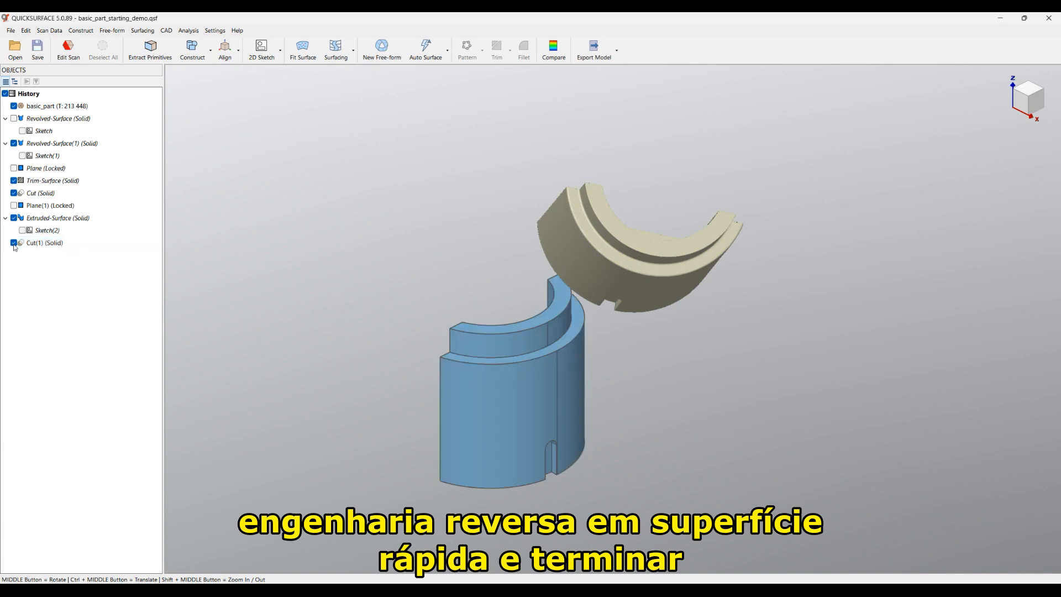
click(14, 106)
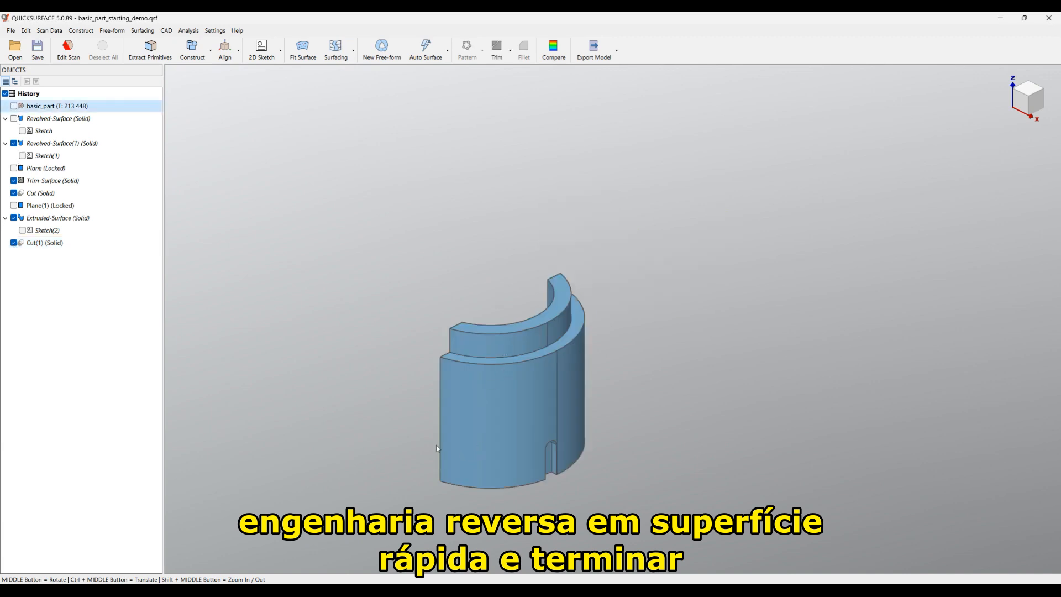
scroll(437, 449, up, 4)
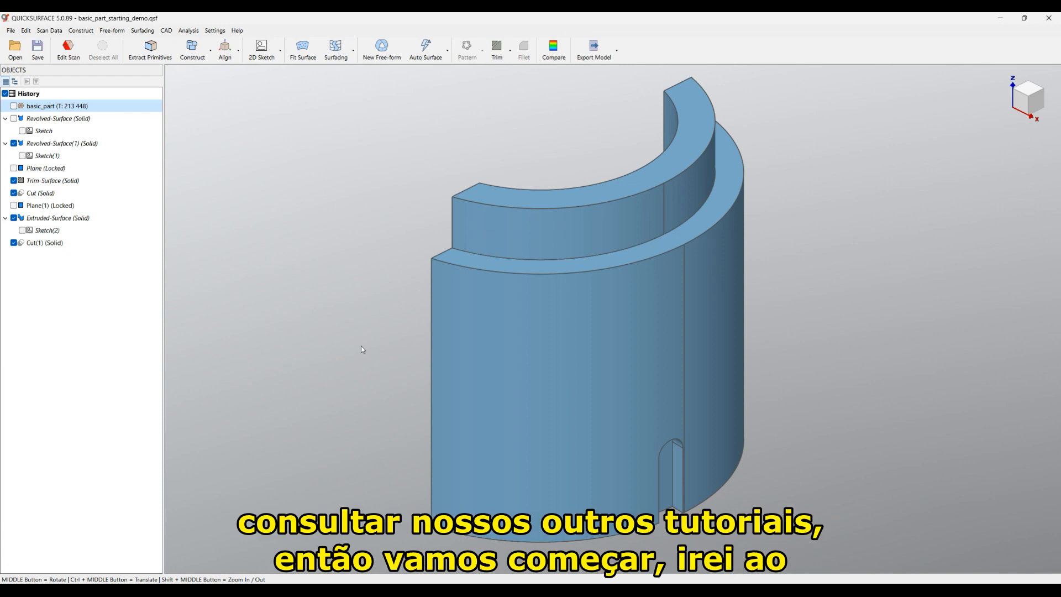
Step: Start a new empty project, discarding the demo's unsaved changes
click(10, 30)
click(23, 43)
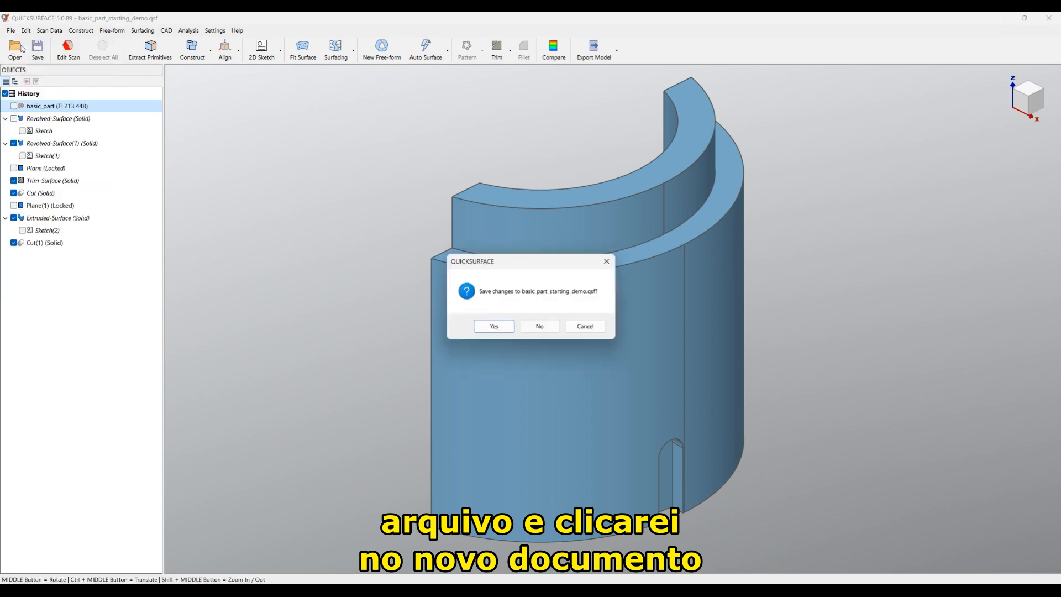
click(543, 325)
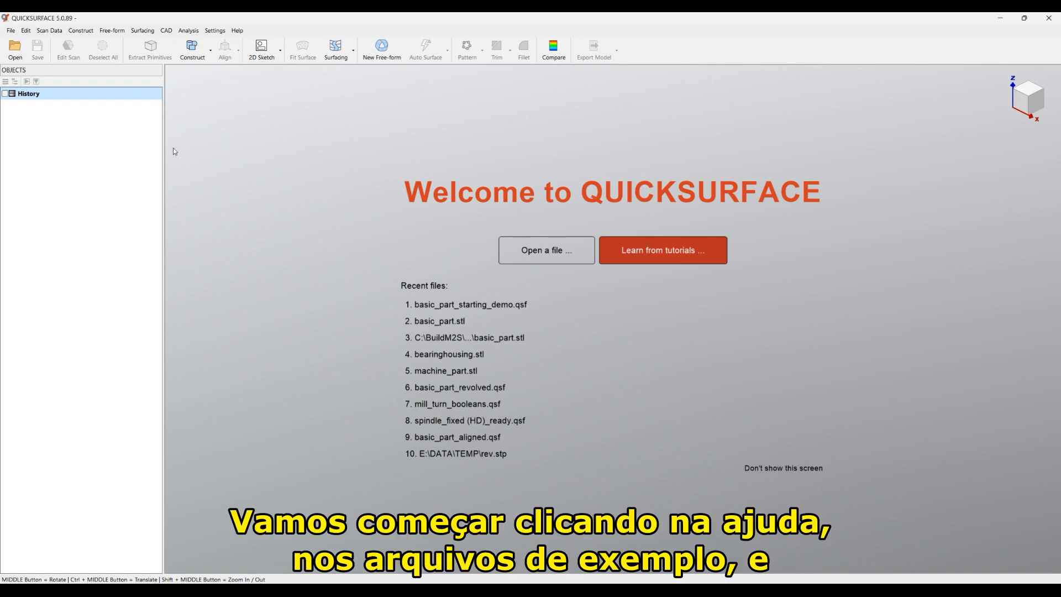
Step: Load the bundled Basic part example scan from Help > Example Files
click(237, 31)
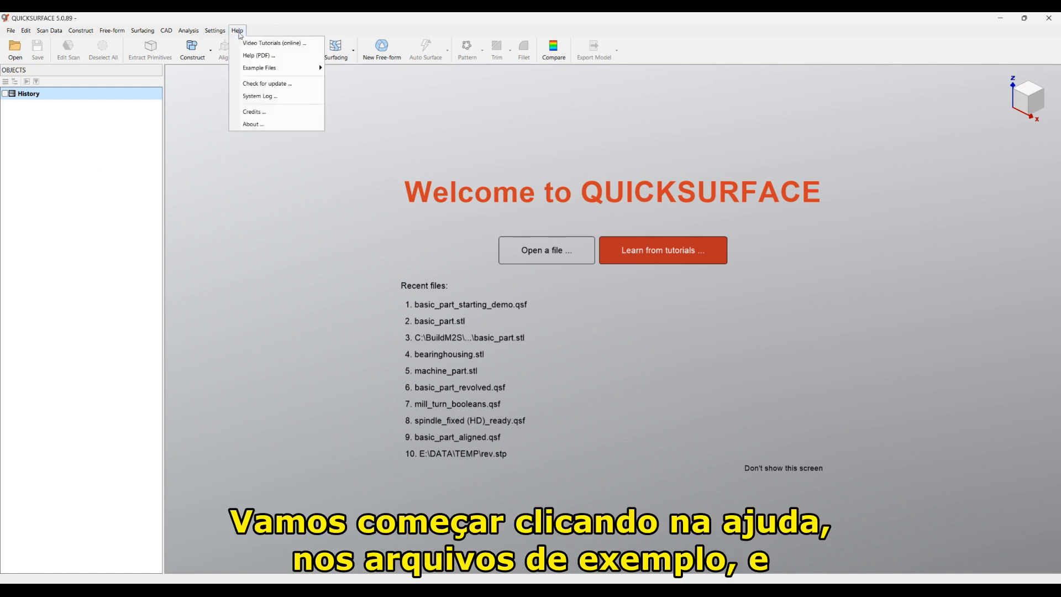
mouse_move(253, 71)
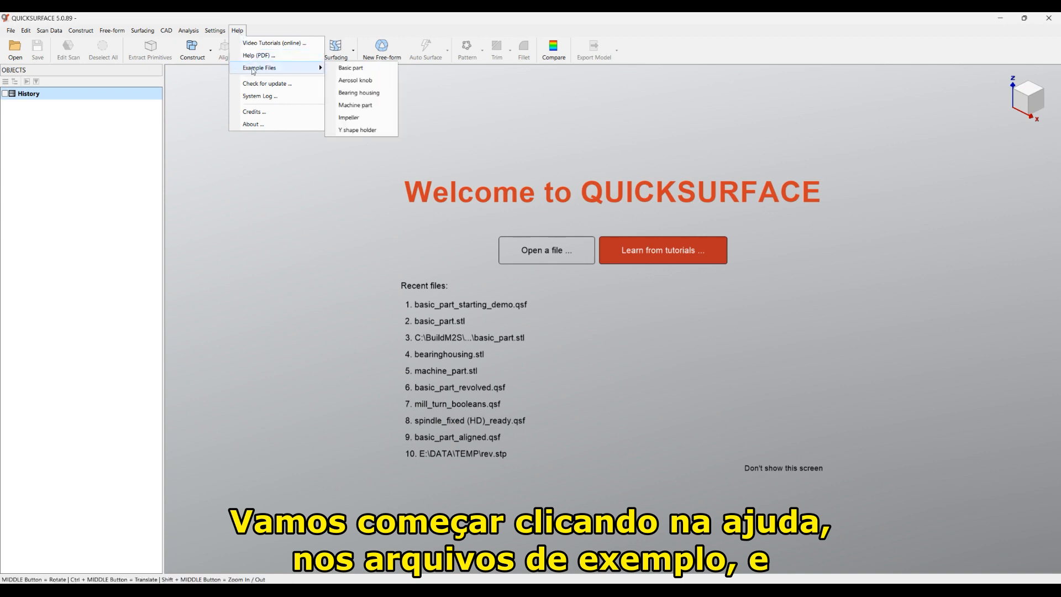
click(350, 67)
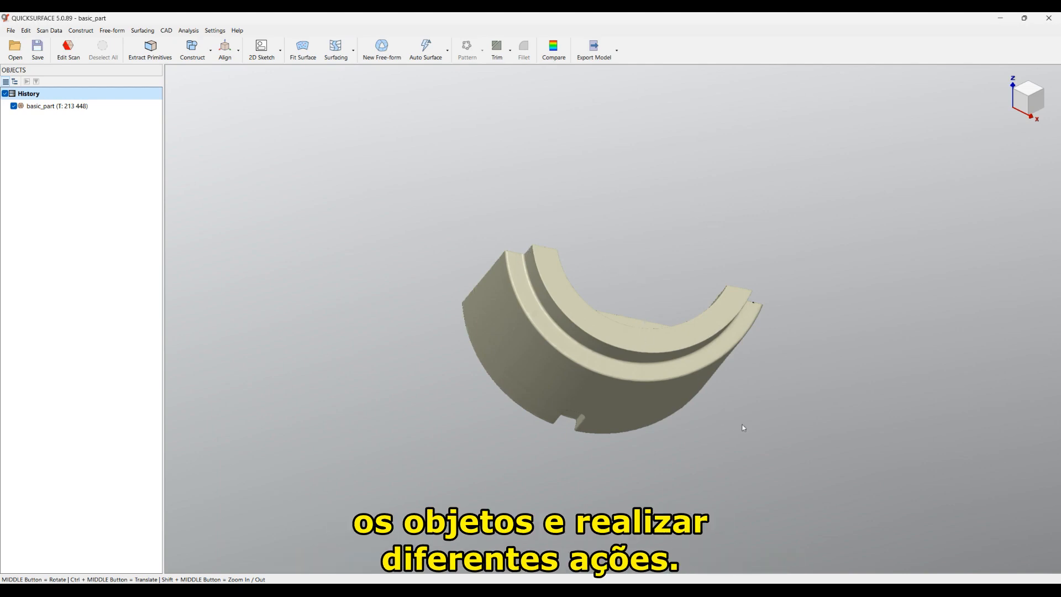
Step: View the scanned part from the top, then its cylindrical side, then top-down again
mouse_move(1032, 94)
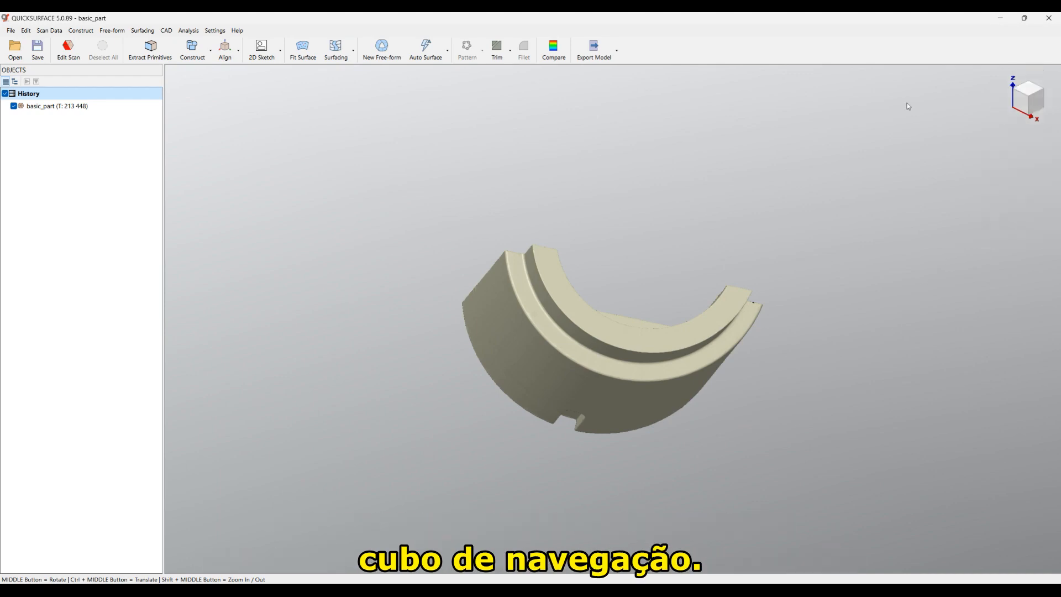
click(1026, 93)
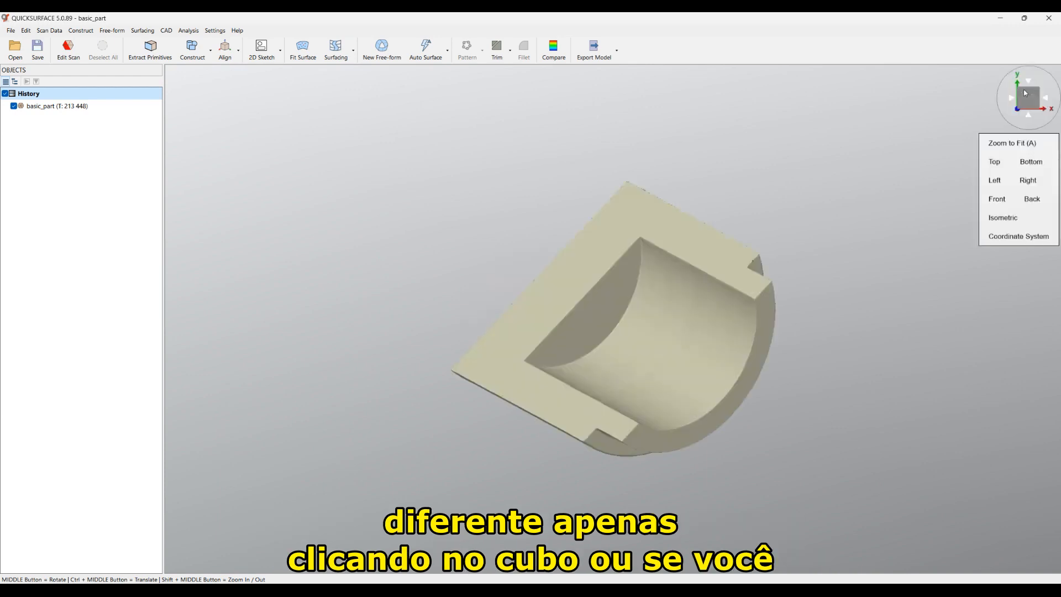
click(1029, 117)
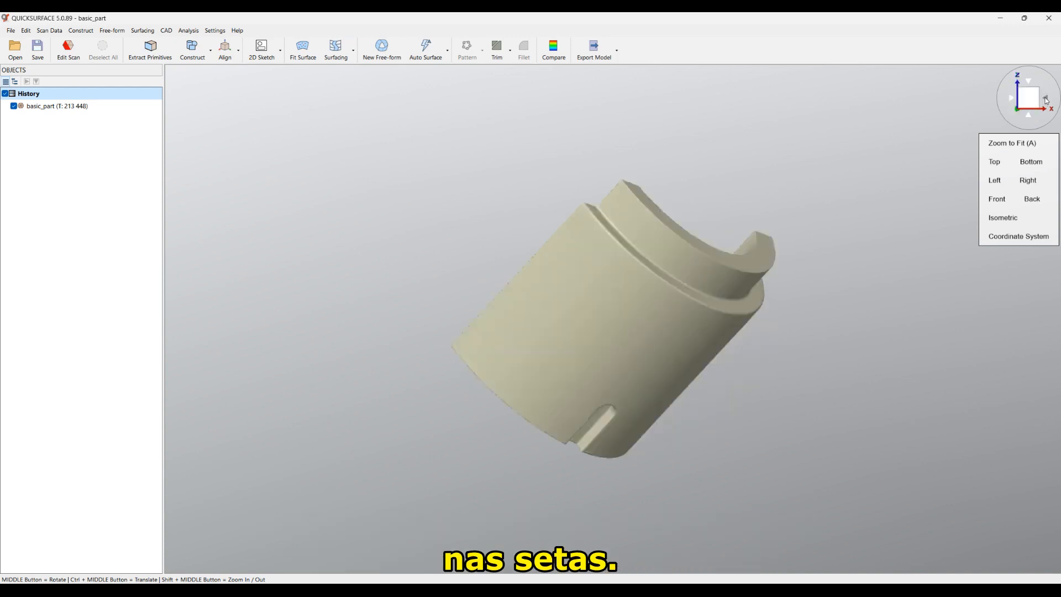
click(994, 163)
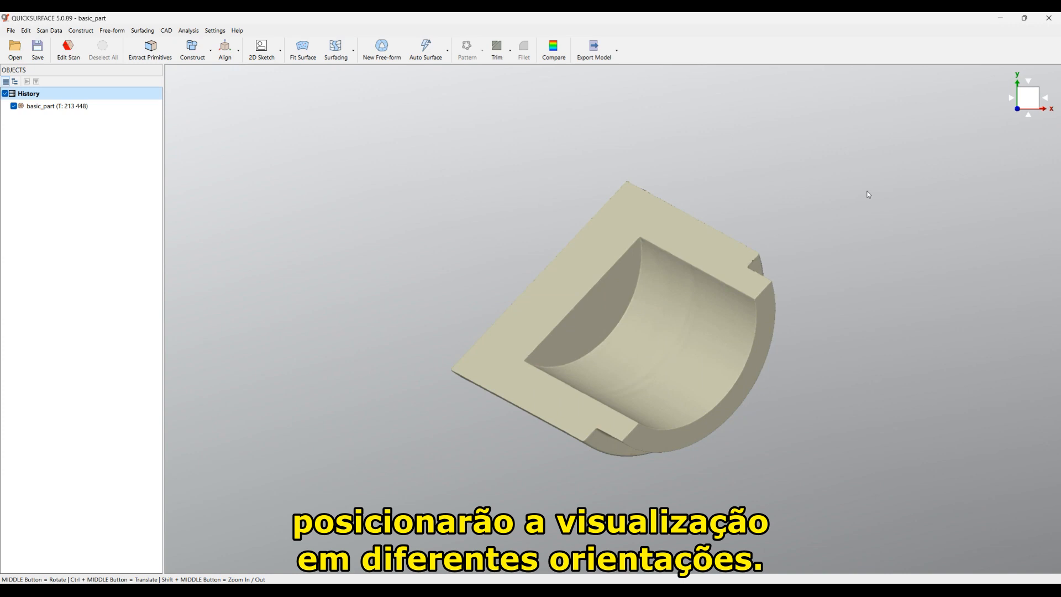
Step: Turn on the world coordinate system axes and grid, and rotate to a Z-up view
mouse_move(1029, 98)
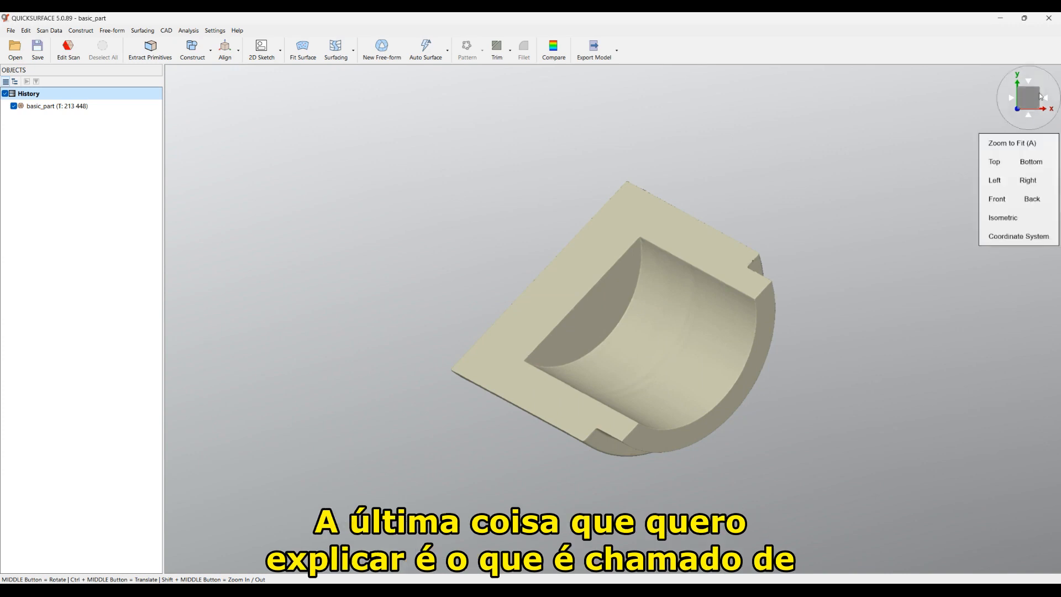
click(1003, 237)
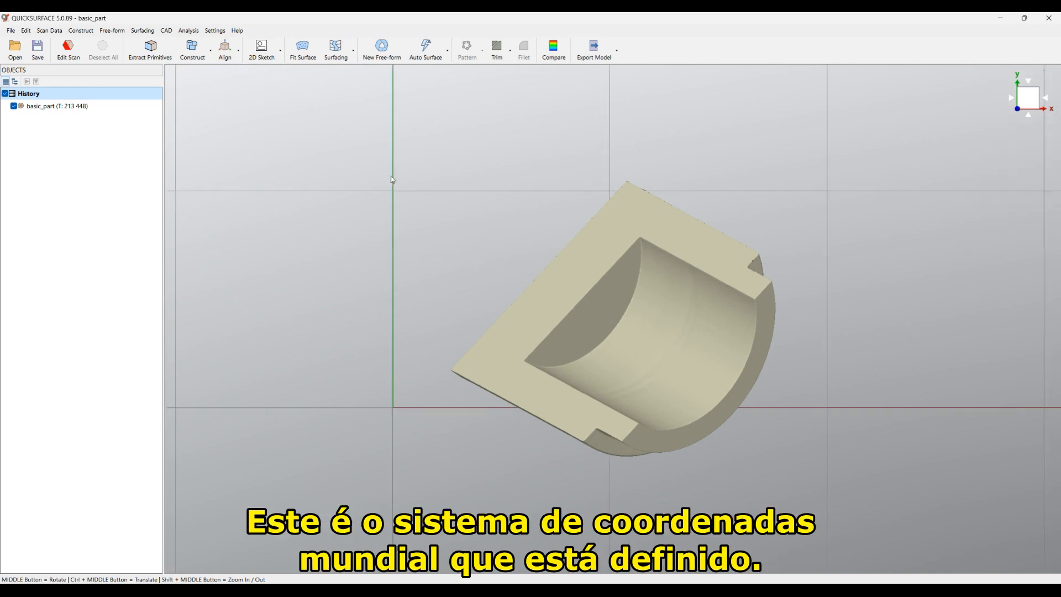
click(1029, 116)
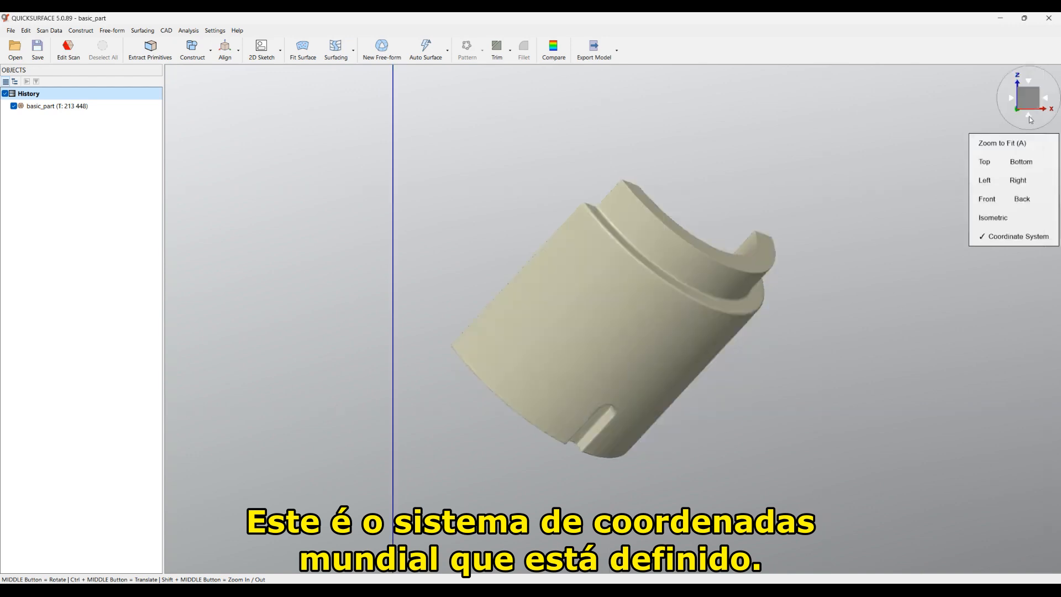
scroll(461, 300, down, 3)
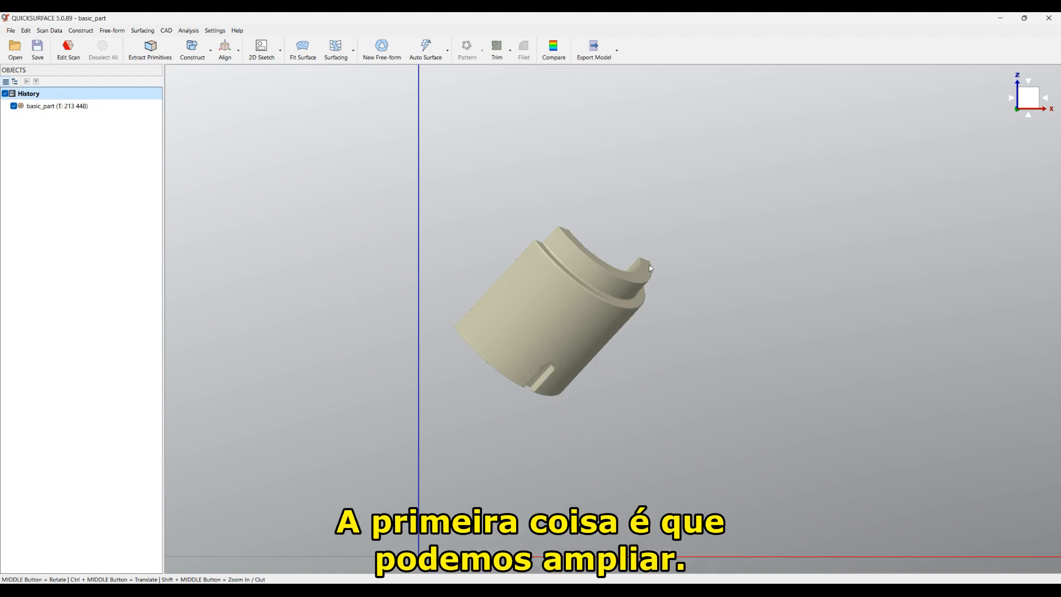
Step: Zoom, orbit and pan around the scanned part to inspect it from several angles
scroll(651, 269, up, 5)
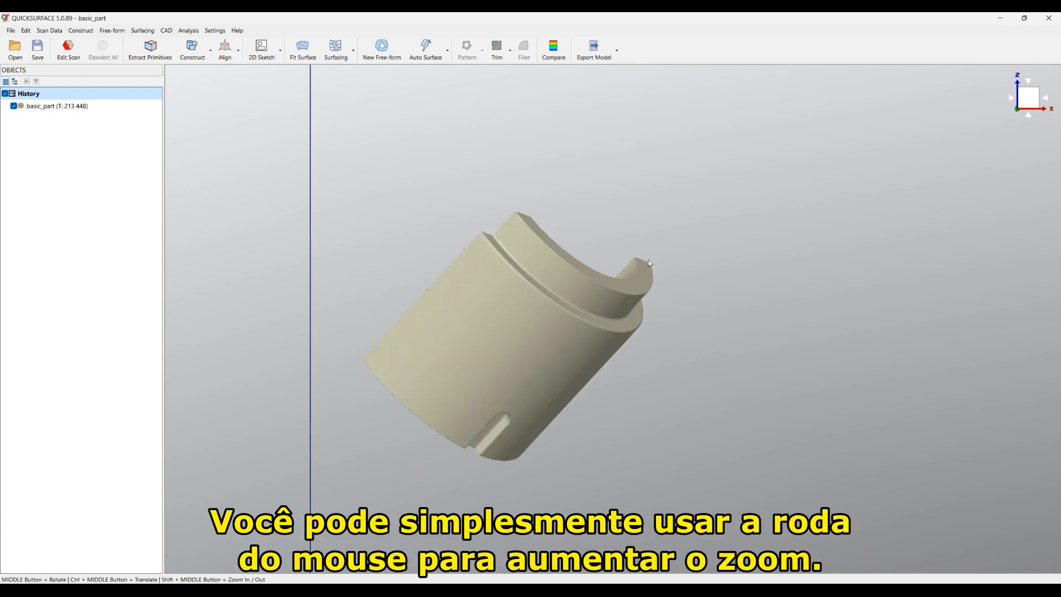
scroll(649, 264, down, 8)
scroll(648, 261, up, 4)
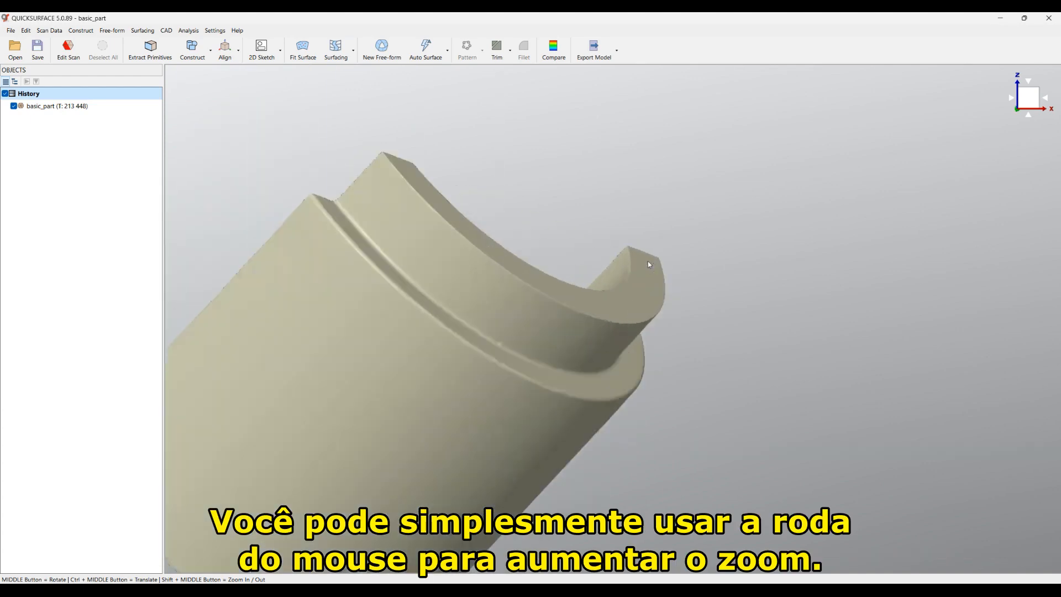
scroll(652, 259, down, 3)
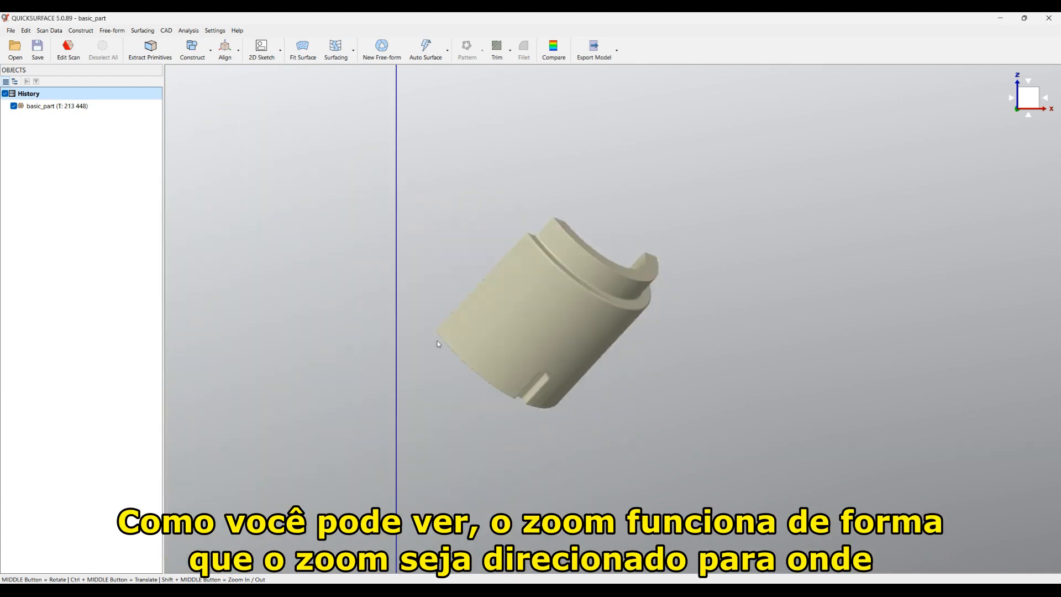
scroll(440, 335, up, 5)
scroll(441, 335, down, 5)
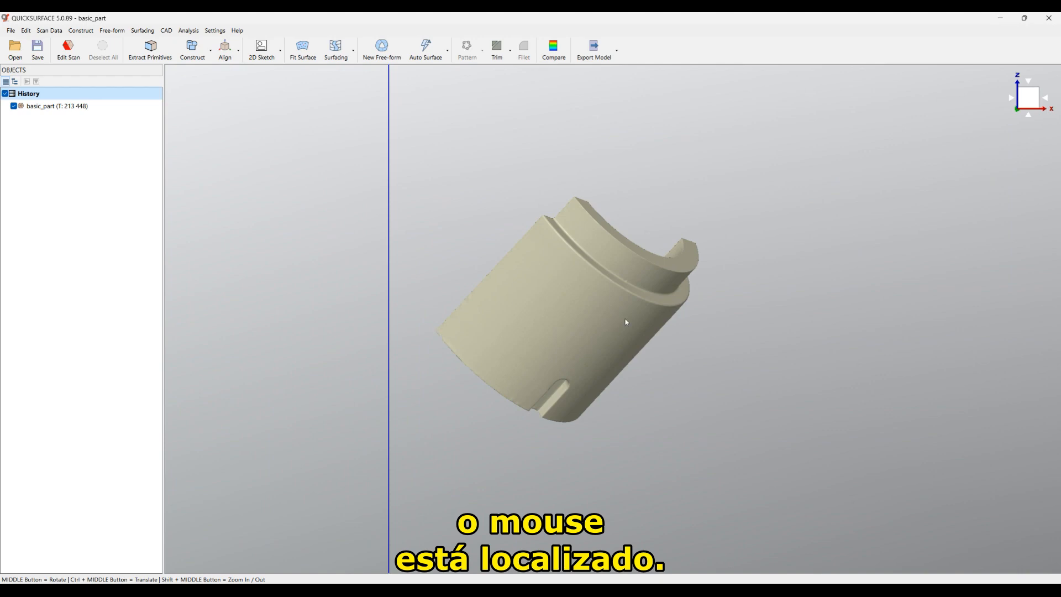
mouse_move(637, 327)
middle_down()
mouse_move(634, 500)
mouse_move(600, 533)
mouse_move(706, 339)
mouse_move(499, 347)
mouse_move(511, 351)
middle_up()
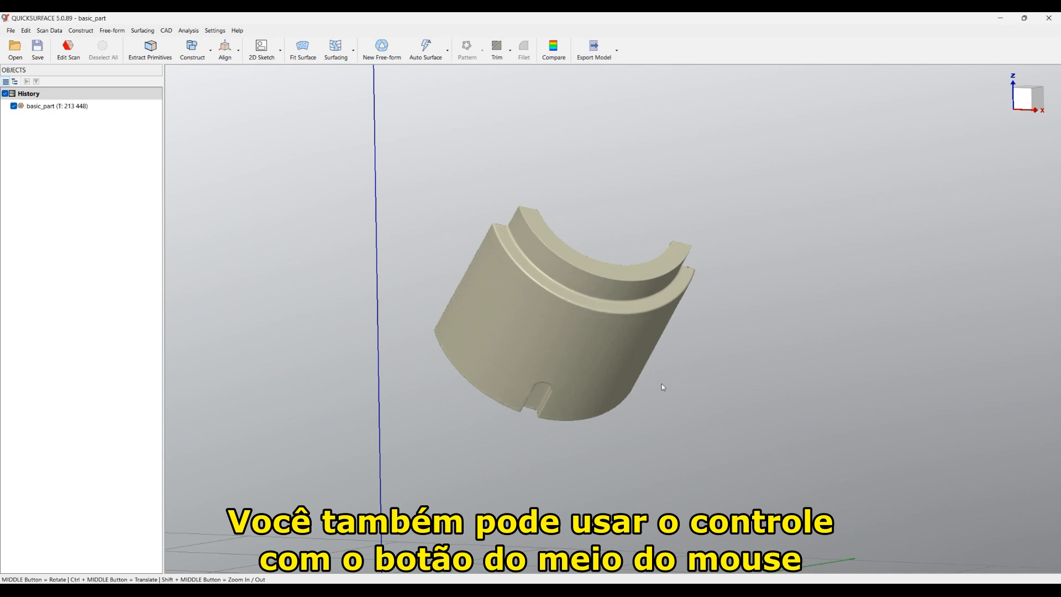
ctrl+middle_drag(637, 347, 670, 225)
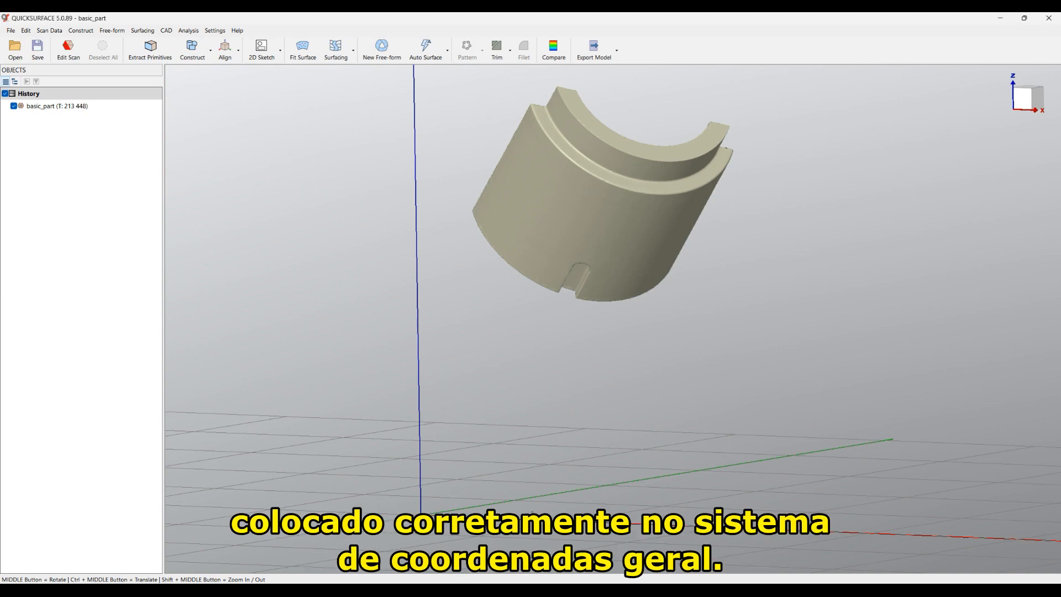
middle_drag(563, 423, 761, 369)
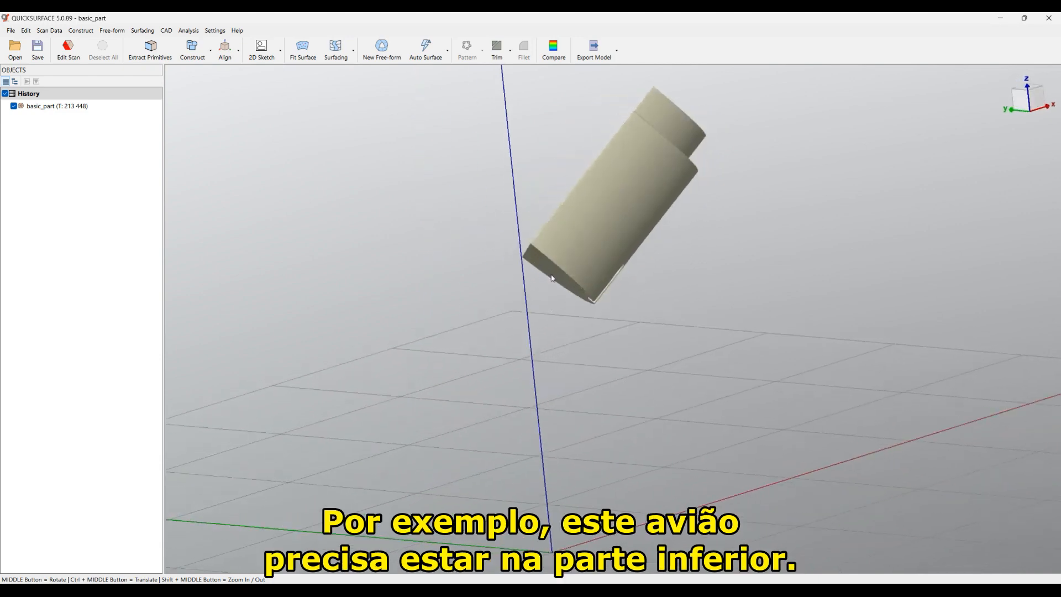
middle_drag(607, 405, 492, 346)
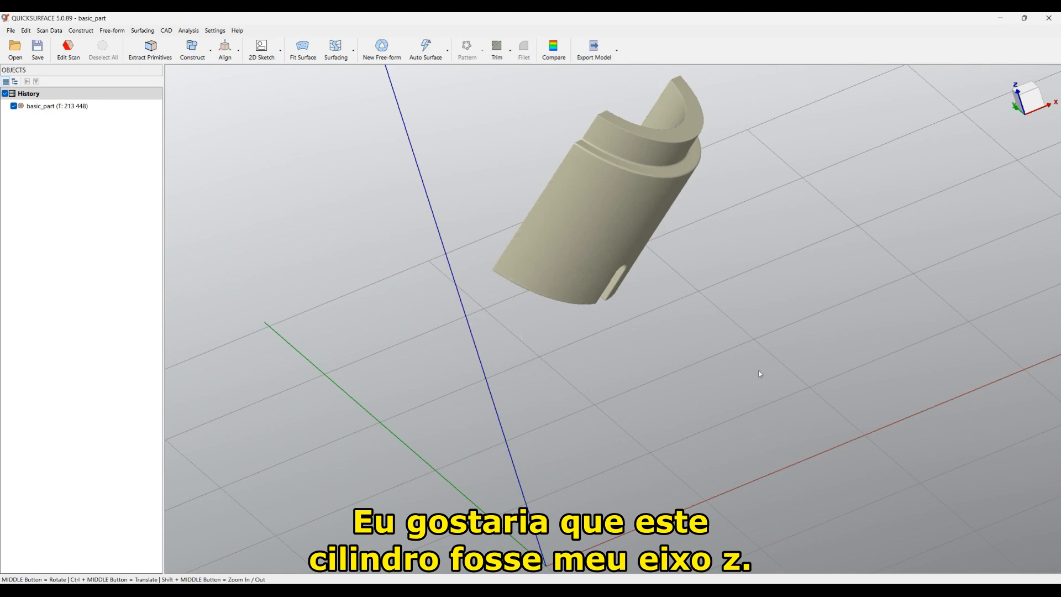
Step: Hide the coordinate system axes and grid, and zoom to fit the part
mouse_move(1028, 97)
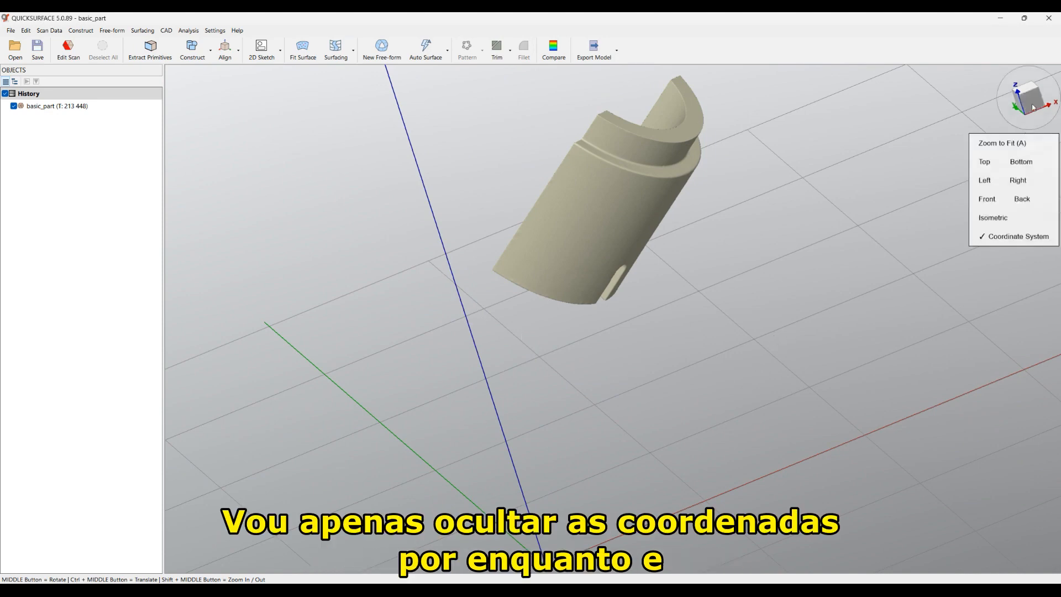
click(1019, 236)
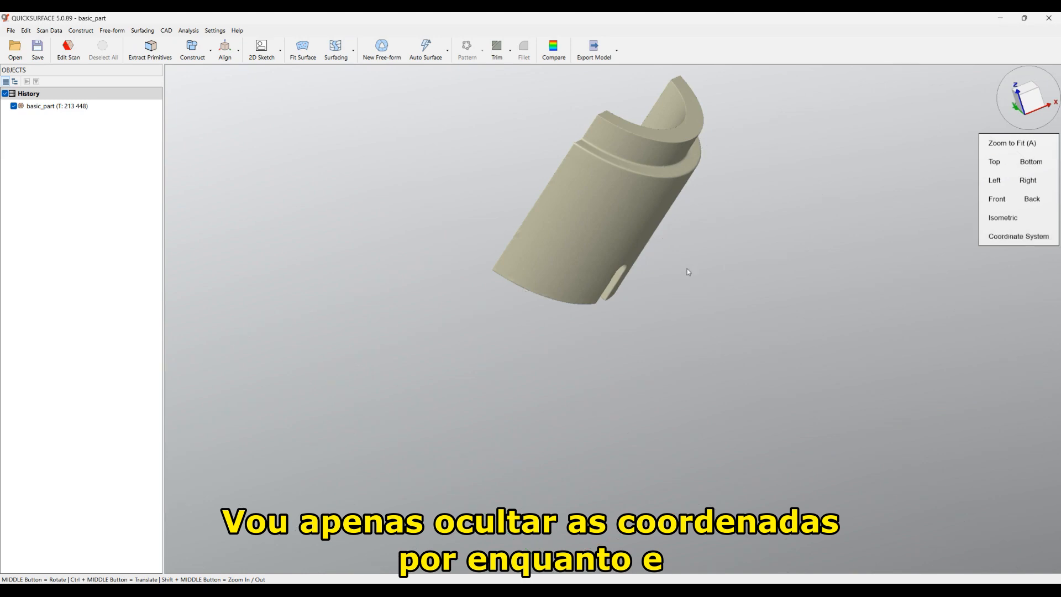
mouse_move(1032, 117)
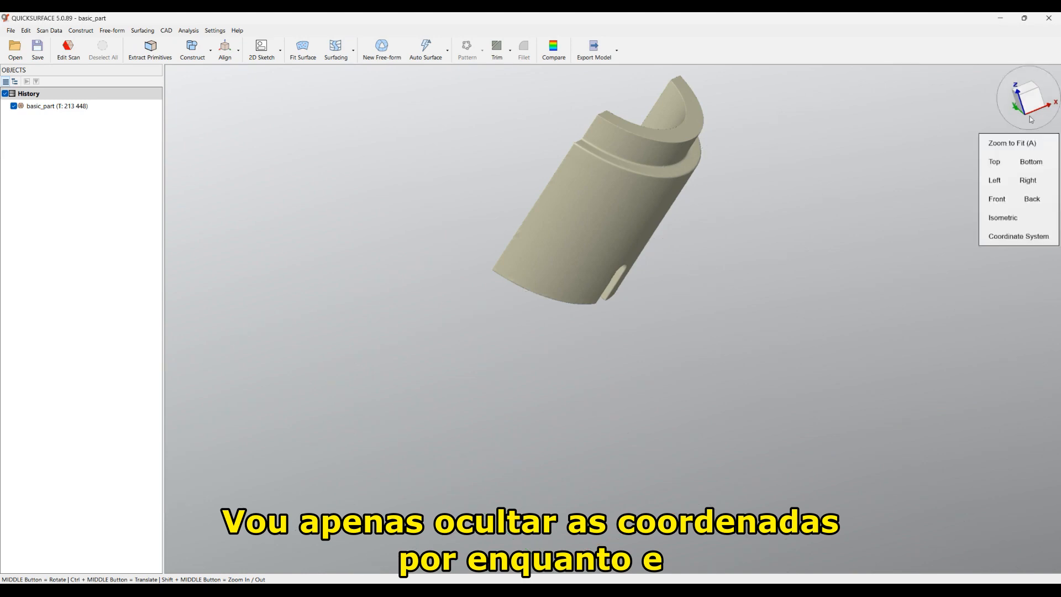
click(1015, 143)
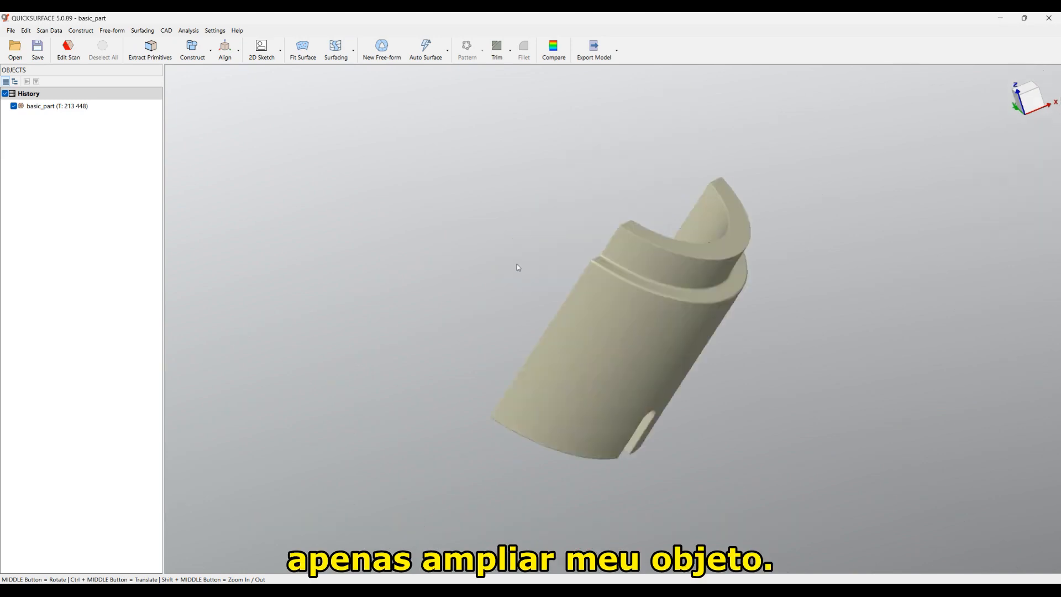
Step: Fit a Plane primitive to the scan's flat cut face and create it, staying in extraction
click(142, 53)
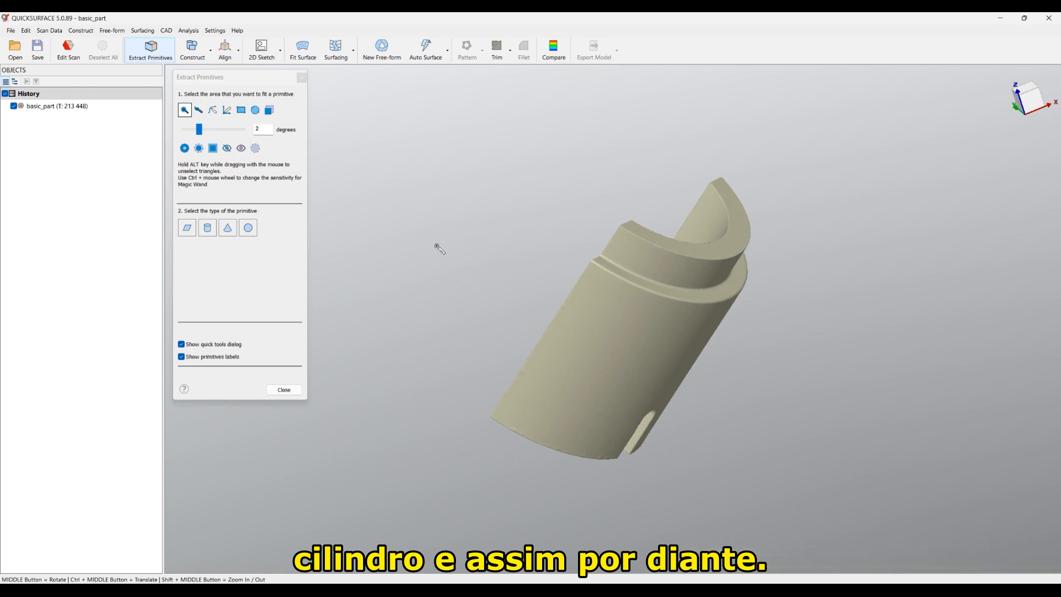
click(265, 133)
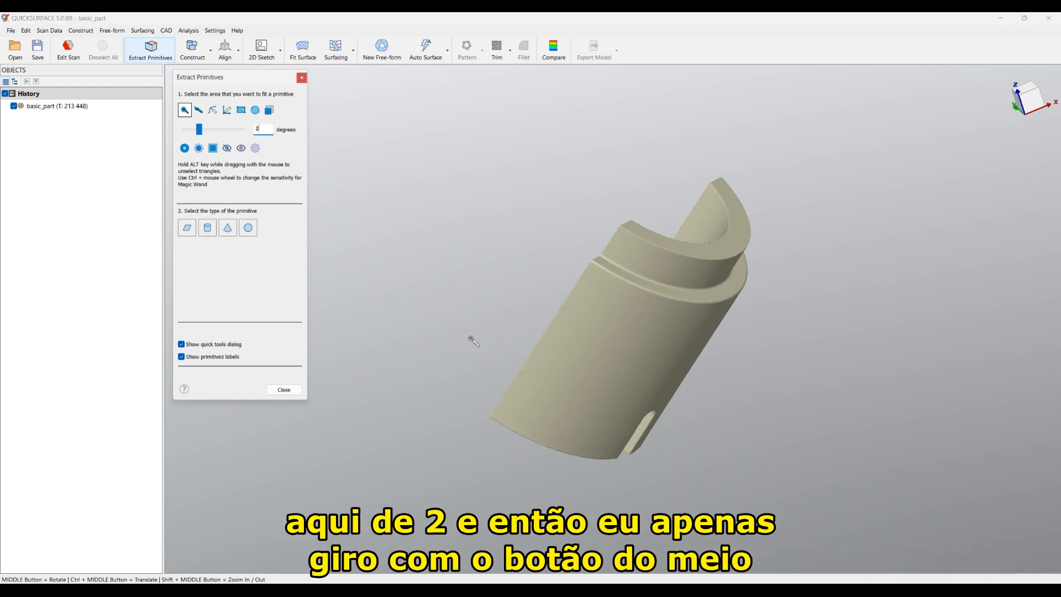
middle_drag(488, 388, 585, 284)
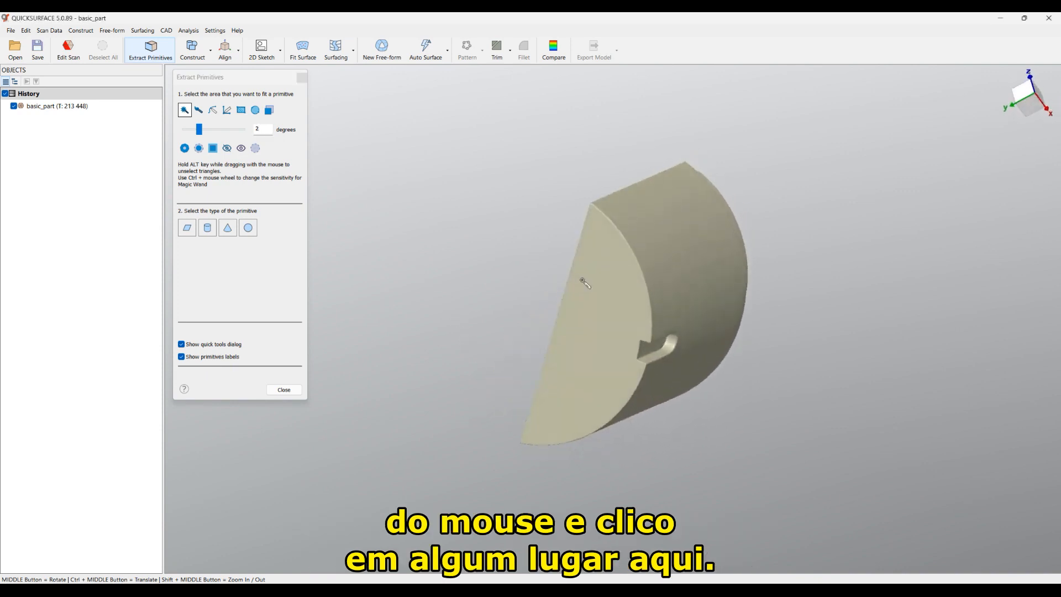
click(598, 327)
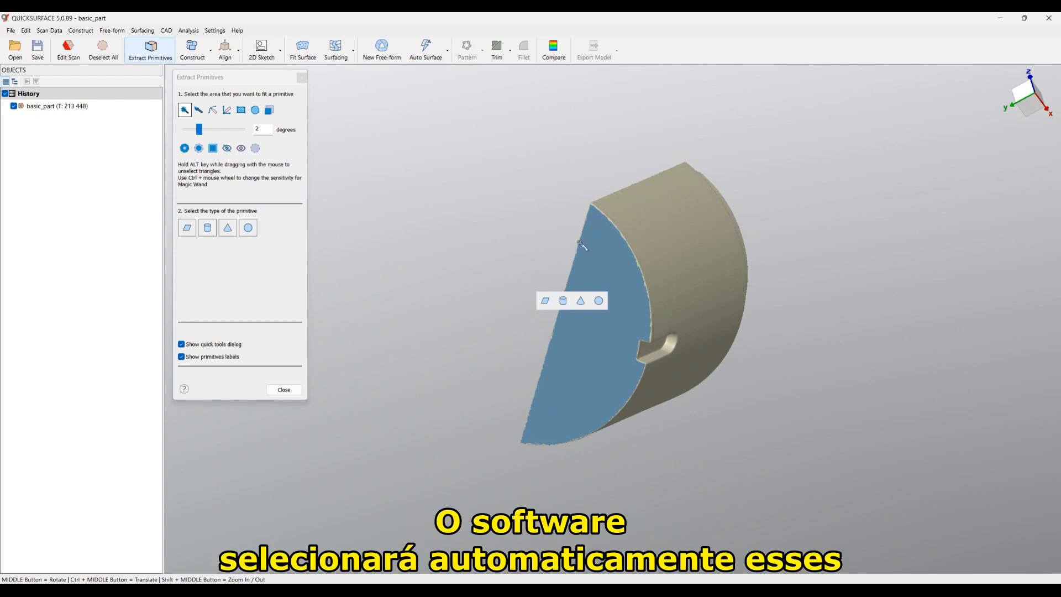
click(545, 302)
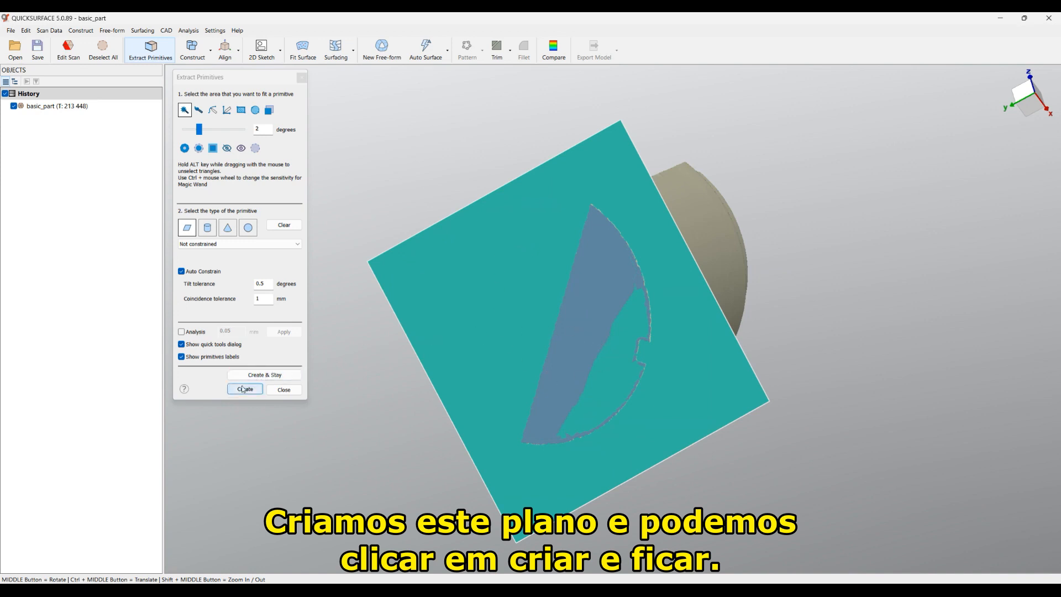
click(255, 376)
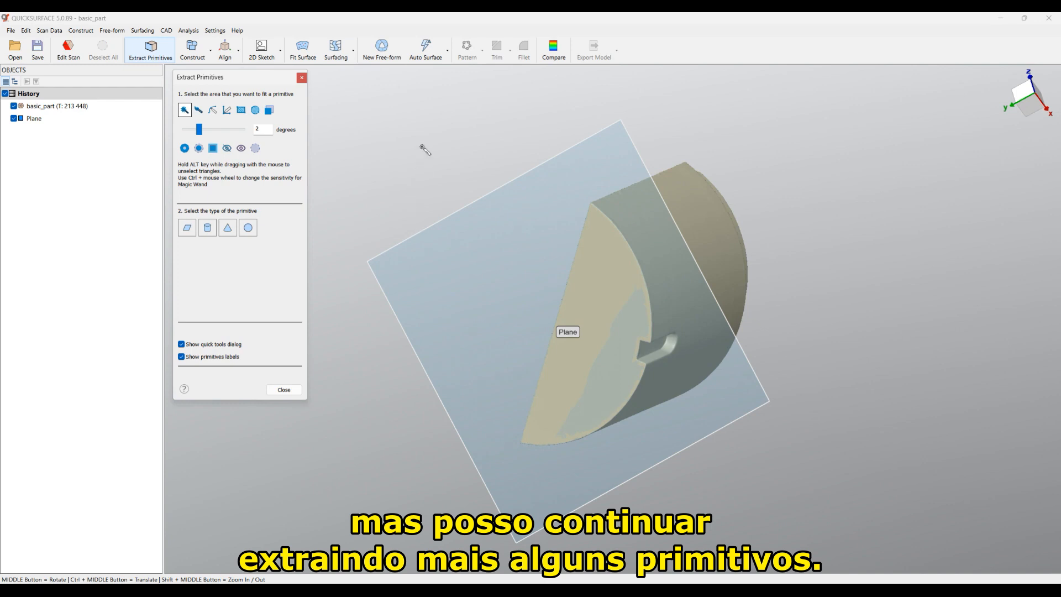
Step: Fit a solid cylinder to the curved outer face, kept perpendicular to the plane
mouse_move(426, 143)
middle_down()
mouse_move(403, 175)
mouse_move(372, 370)
mouse_move(334, 507)
mouse_move(352, 506)
middle_up()
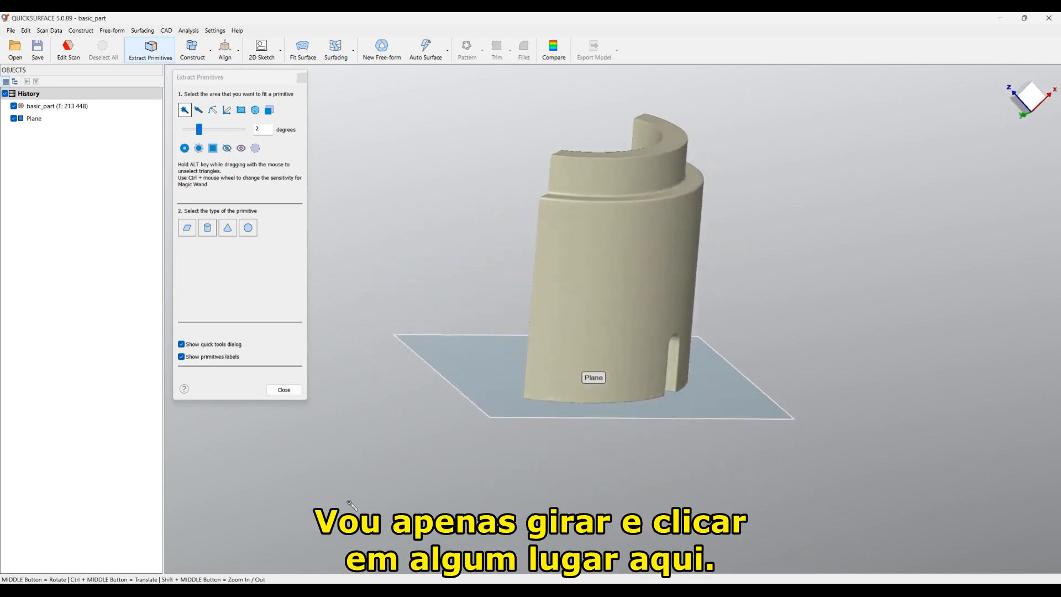
click(663, 288)
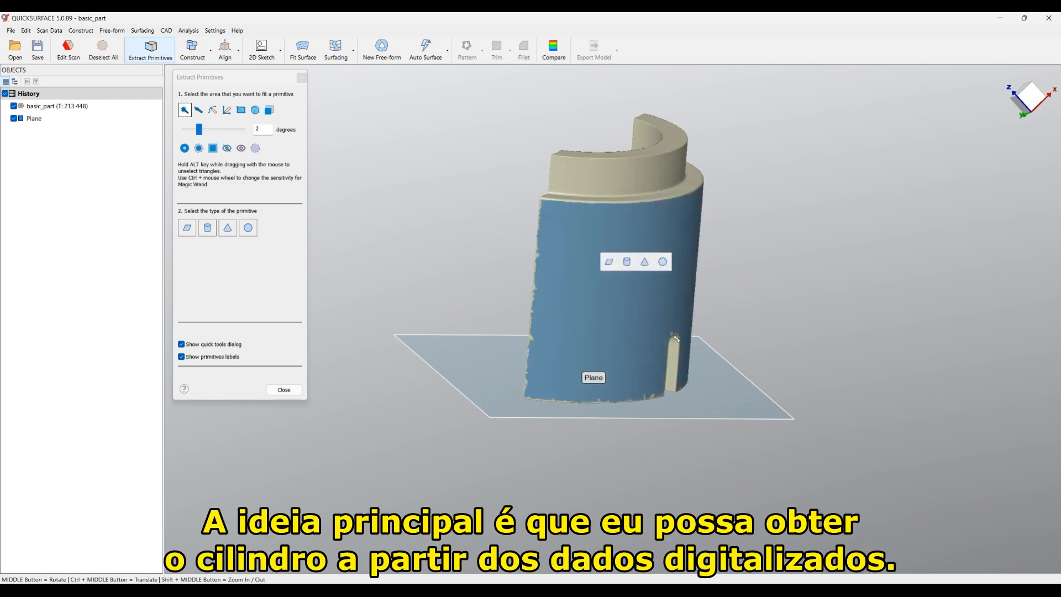
click(627, 261)
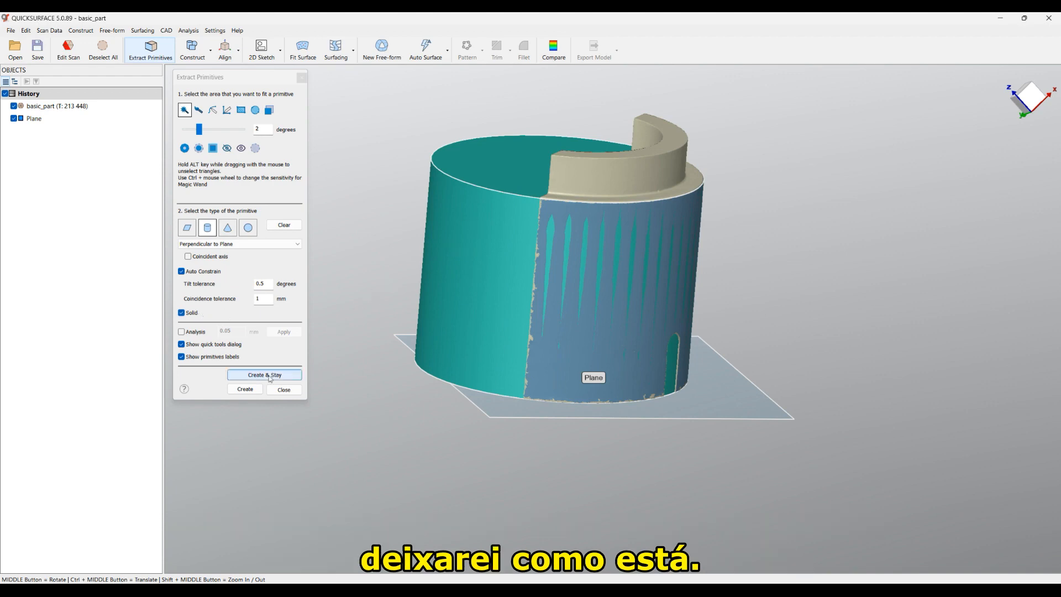
Step: Create the Cylinder, then fit and create Plane(1) on the flat side wall
click(245, 389)
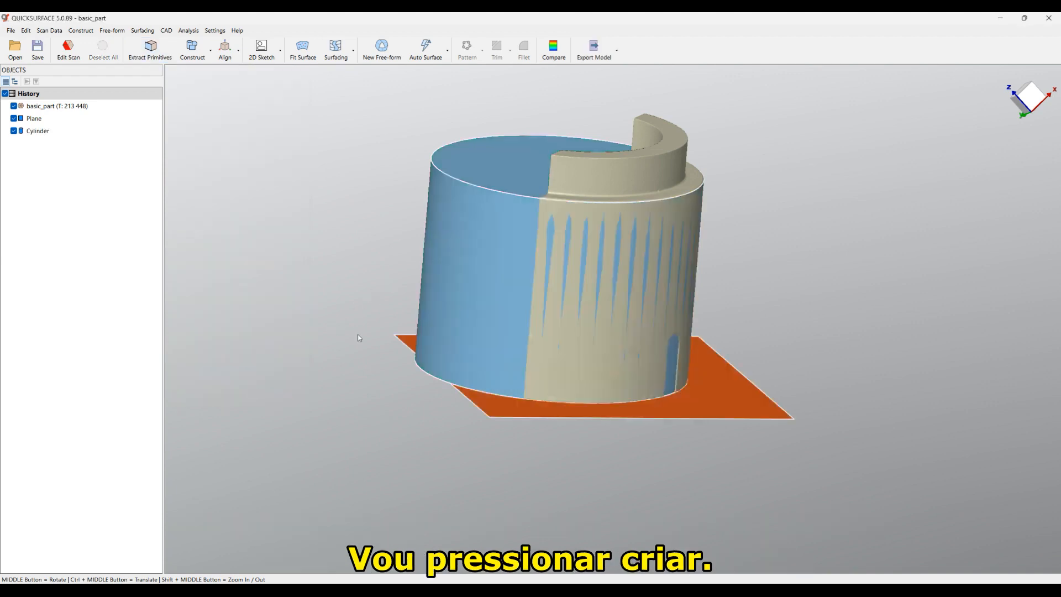
middle_drag(360, 357, 695, 224)
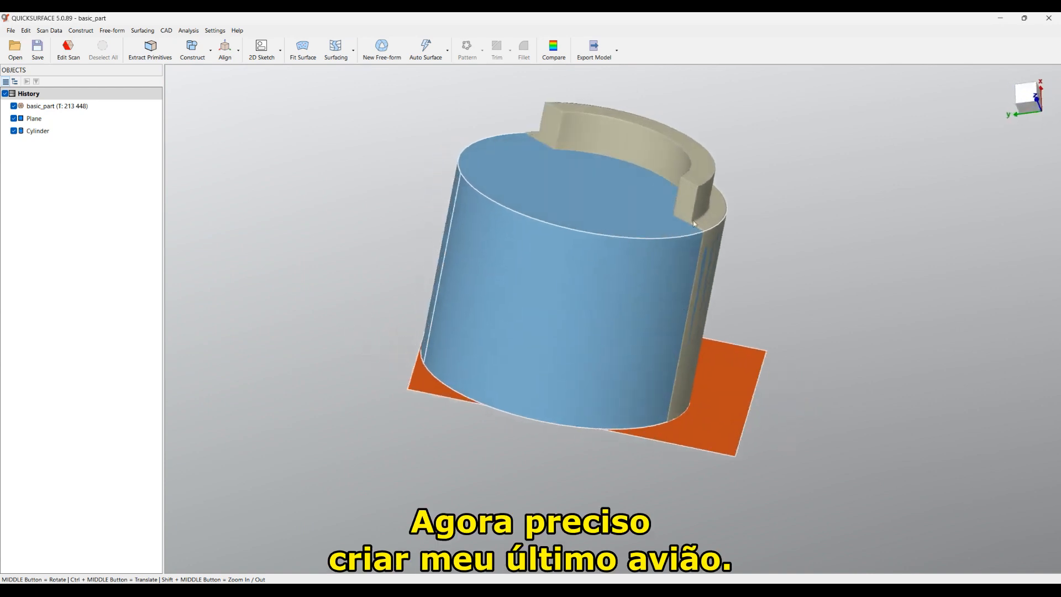
click(152, 55)
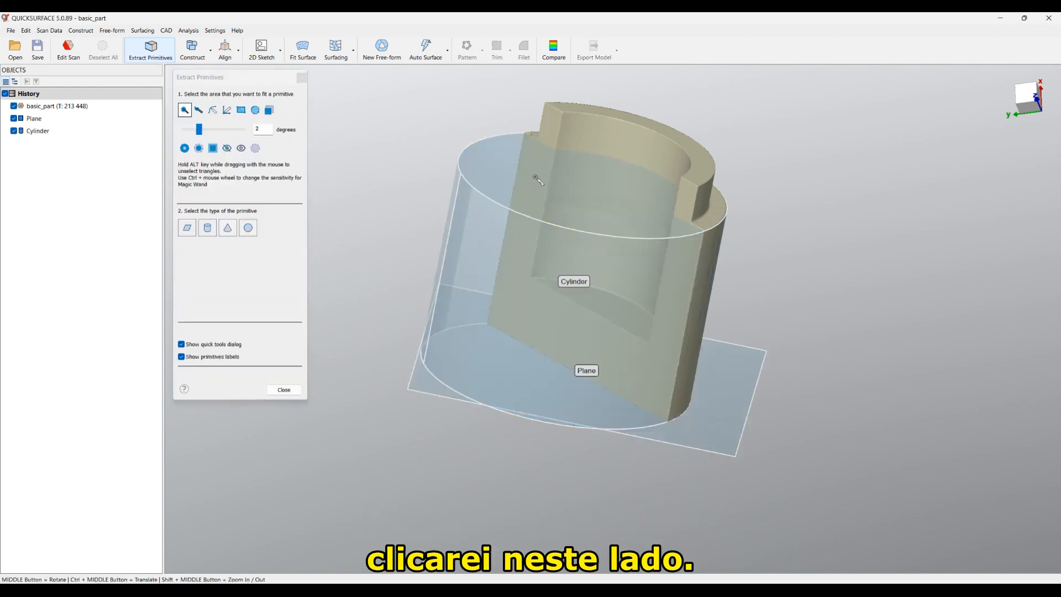
click(535, 175)
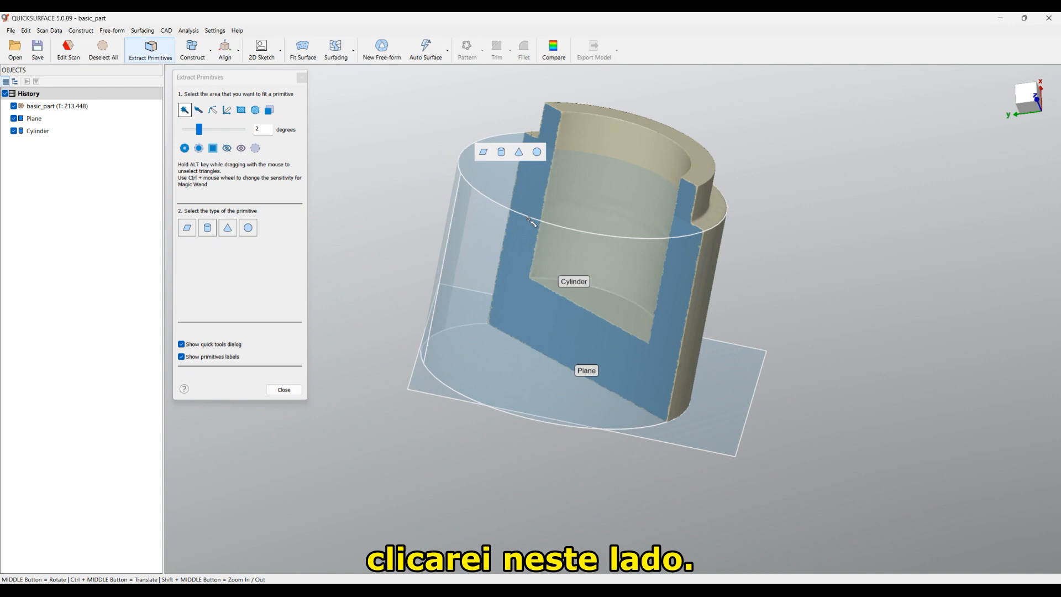
click(484, 152)
middle_drag(531, 243, 413, 398)
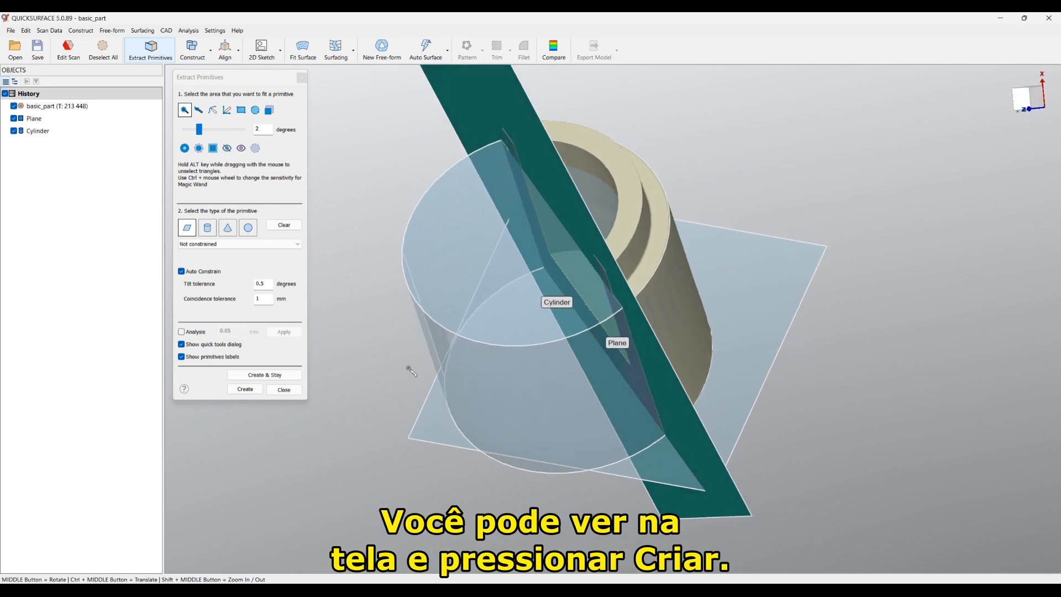
click(245, 389)
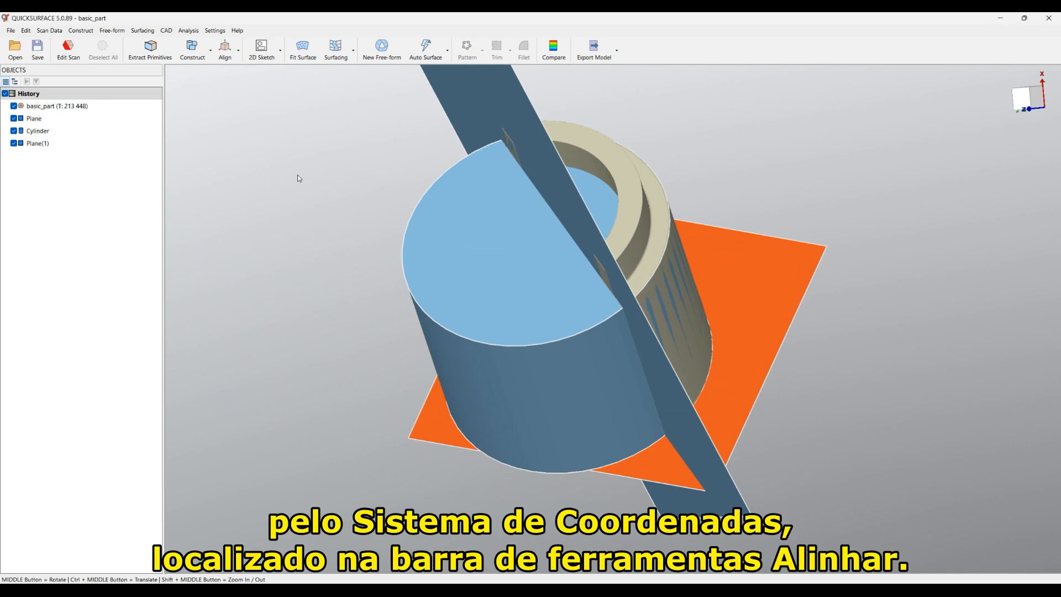
Step: Align by coordinate system using Plane, Cylinder and Plane(1), flipping the primary and tertiary directions
click(223, 53)
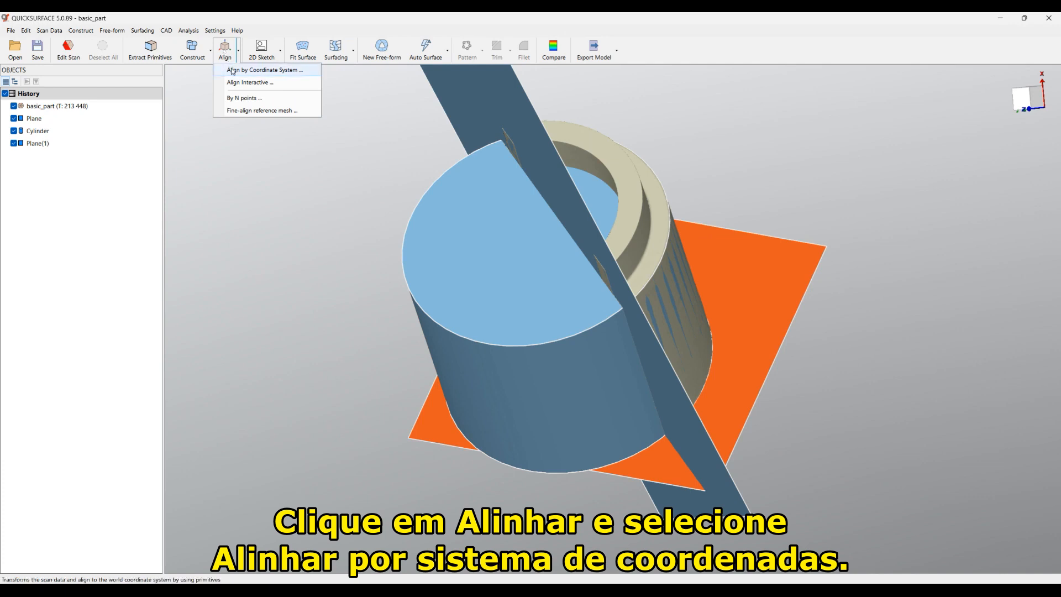
click(232, 71)
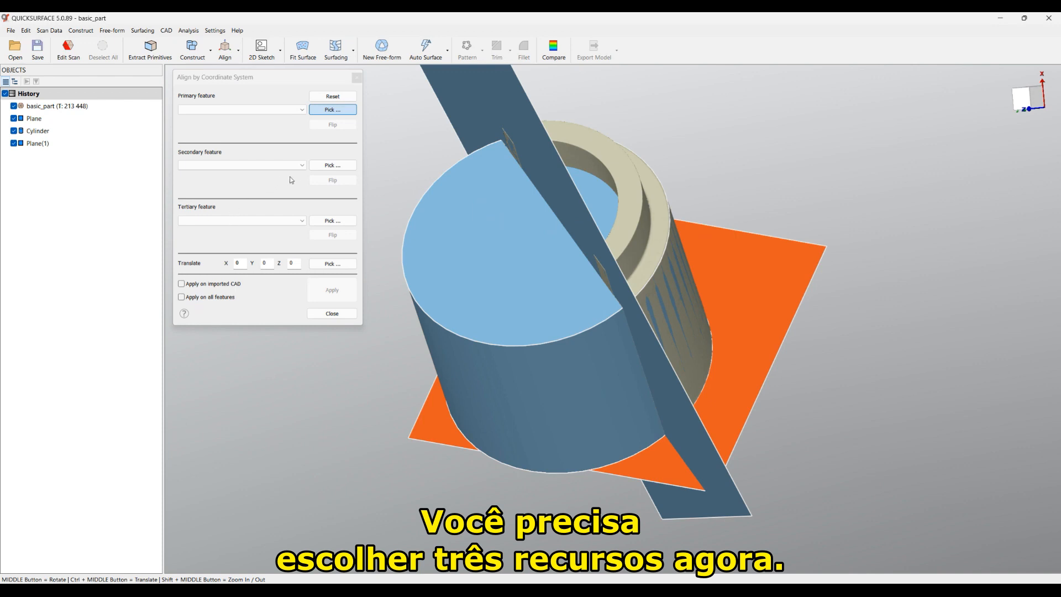
click(796, 268)
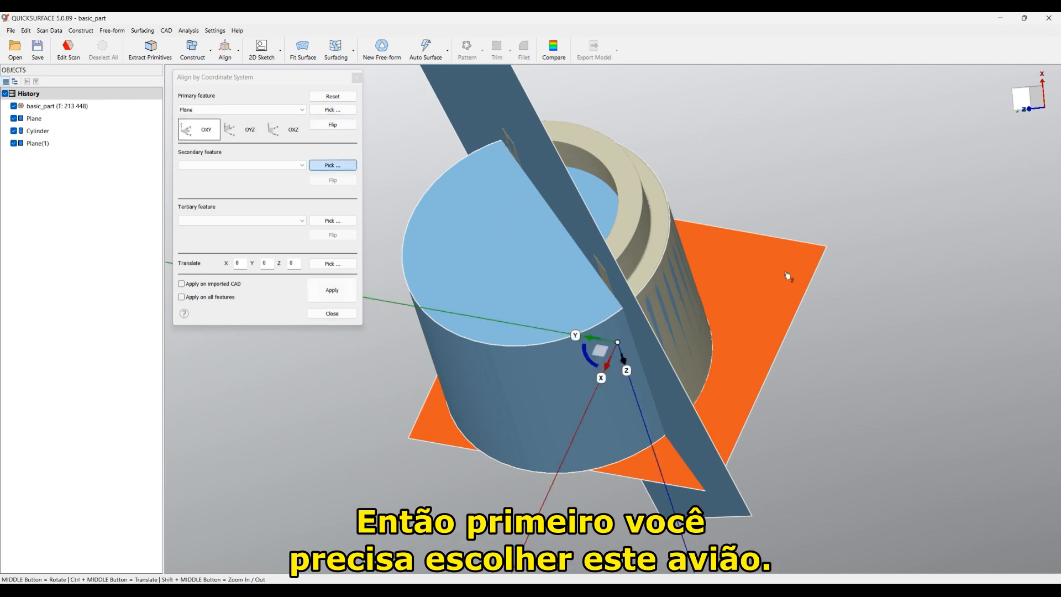
click(424, 228)
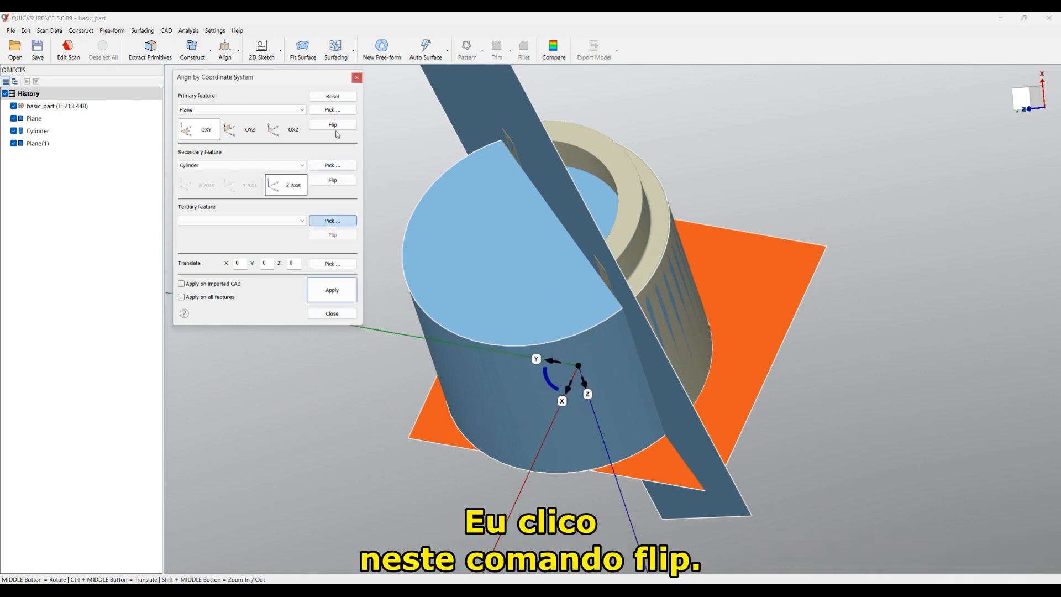
click(335, 128)
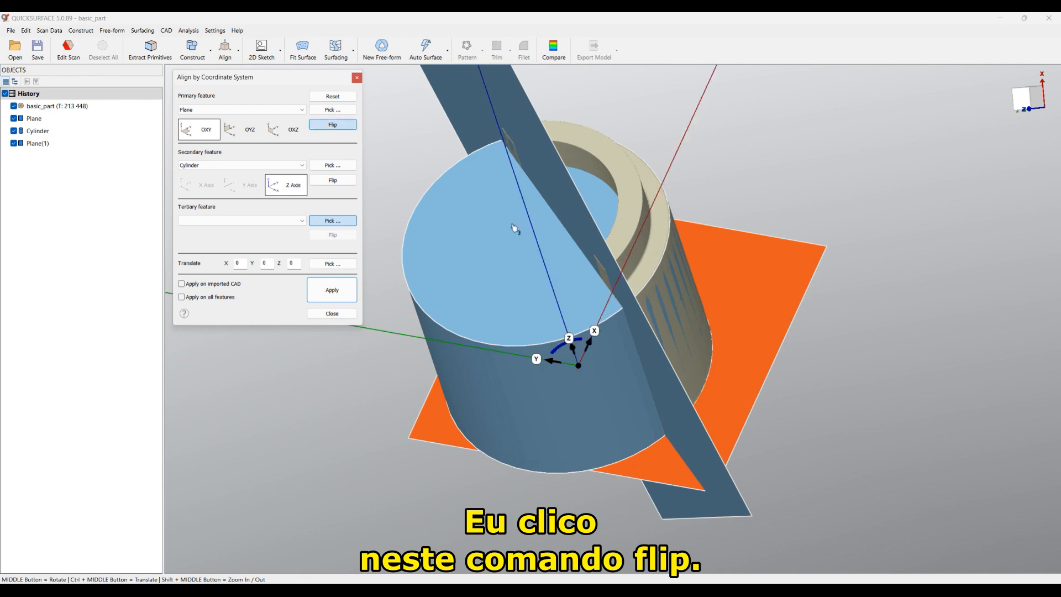
middle_drag(498, 294, 554, 297)
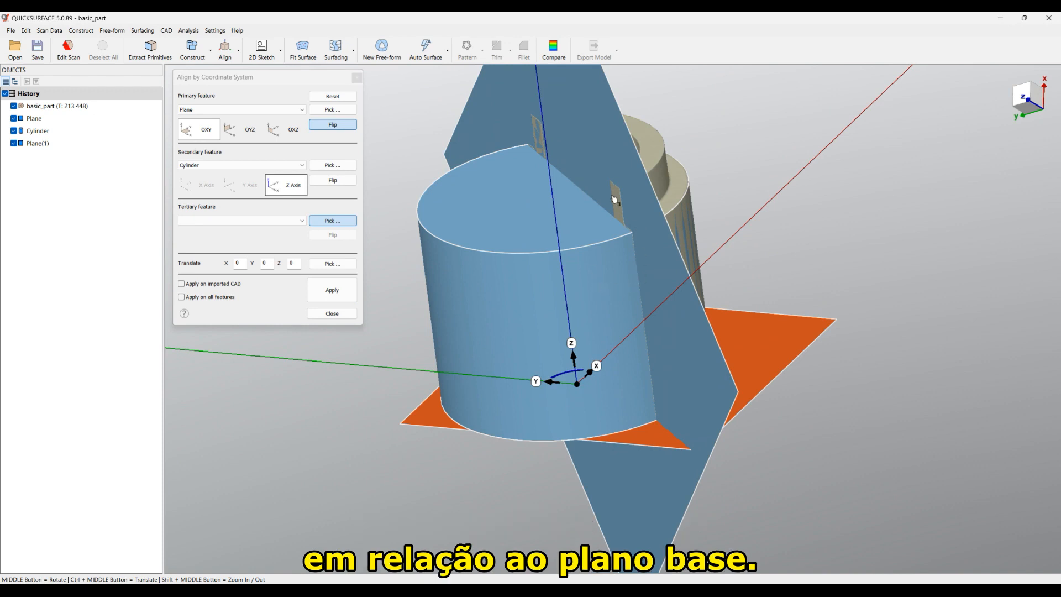
click(484, 135)
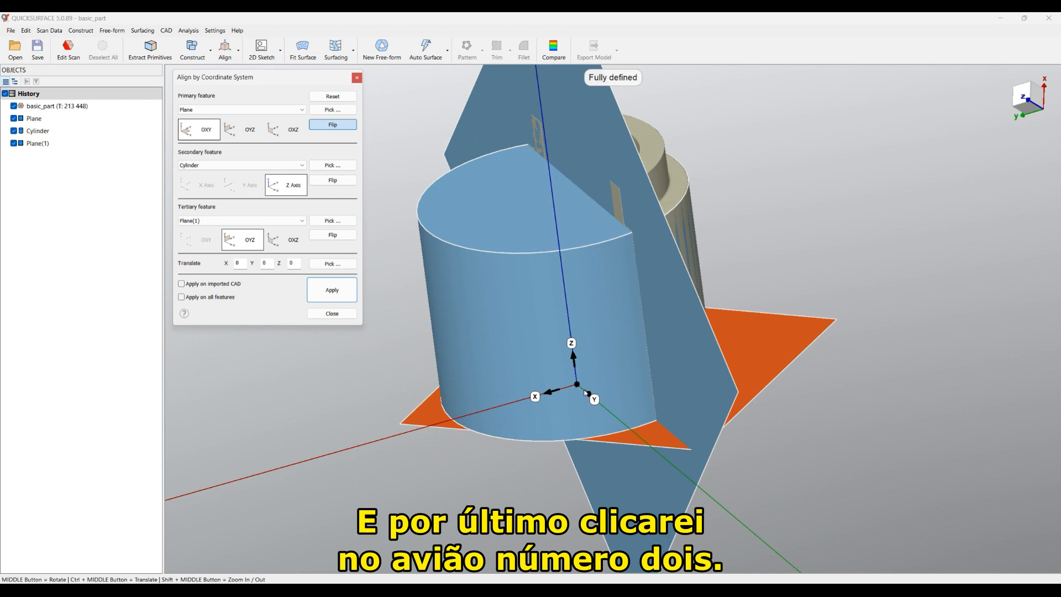
click(333, 236)
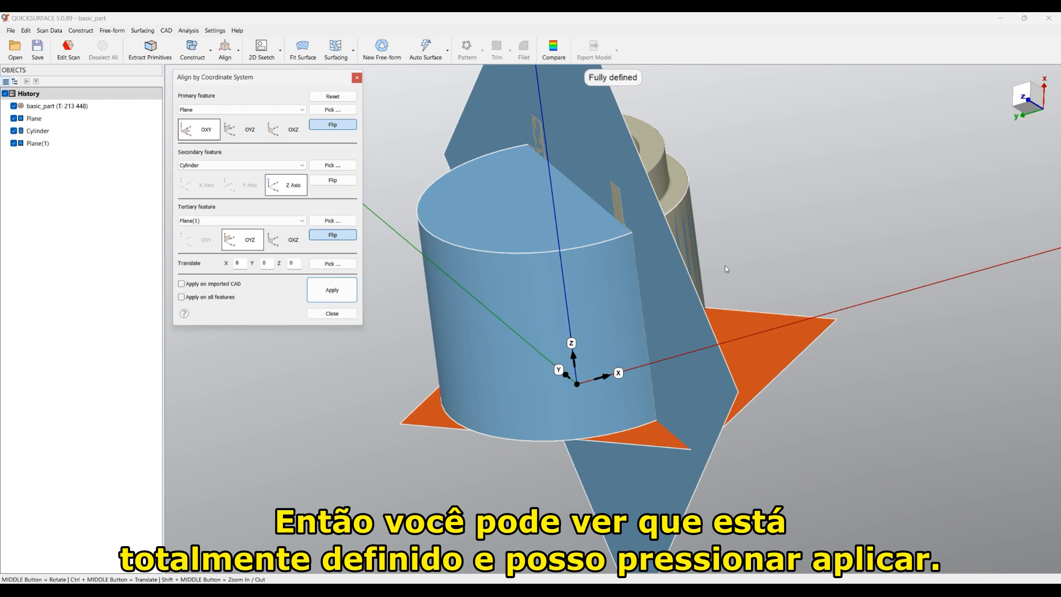
click(337, 293)
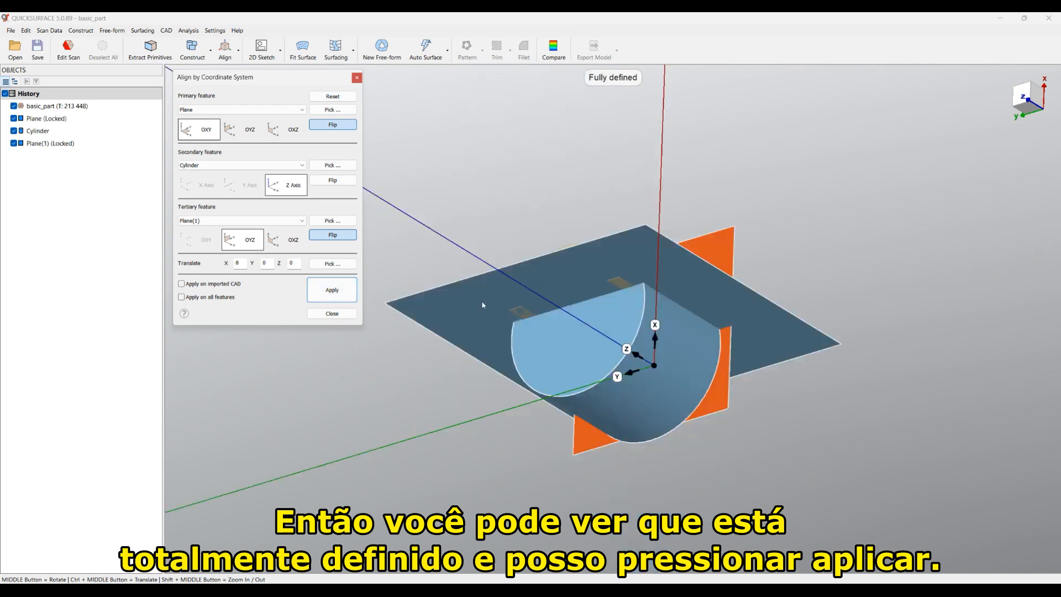
click(347, 313)
Step: Switch to a top view and turn on the coordinate system grid and axes
mouse_move(1027, 99)
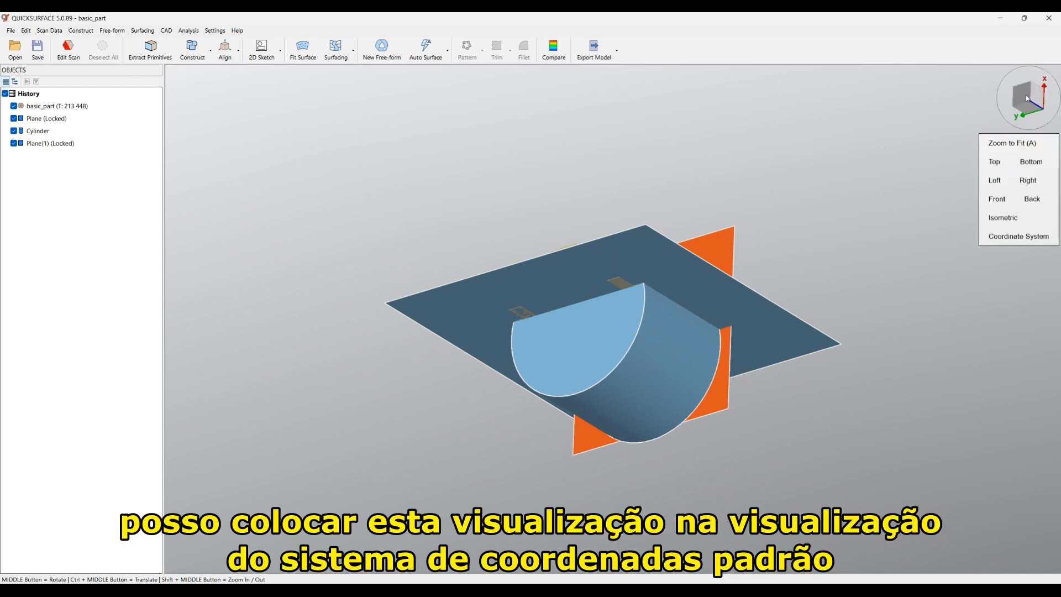
click(1027, 98)
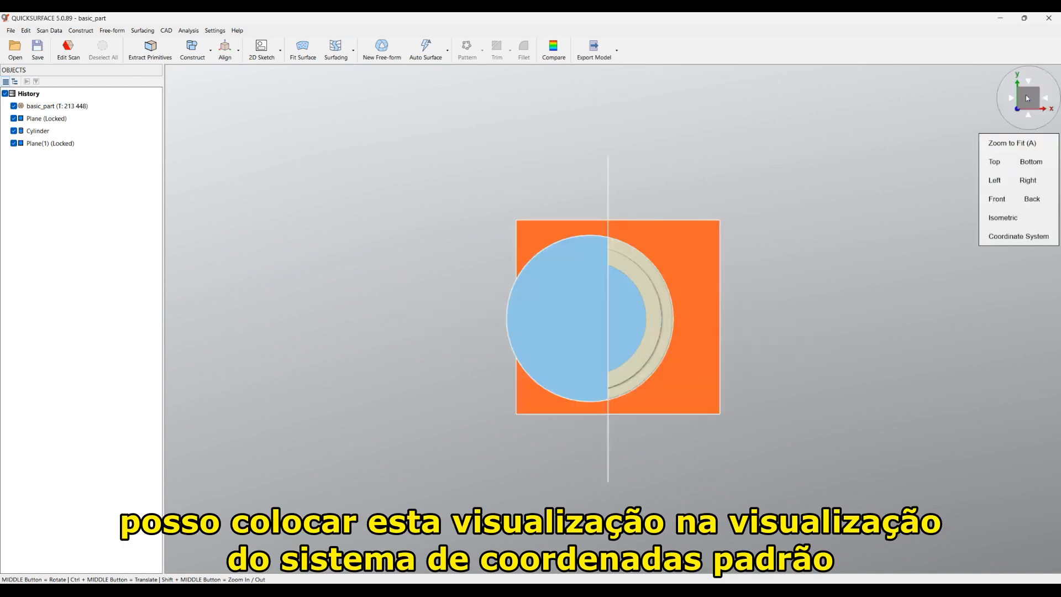
click(1003, 237)
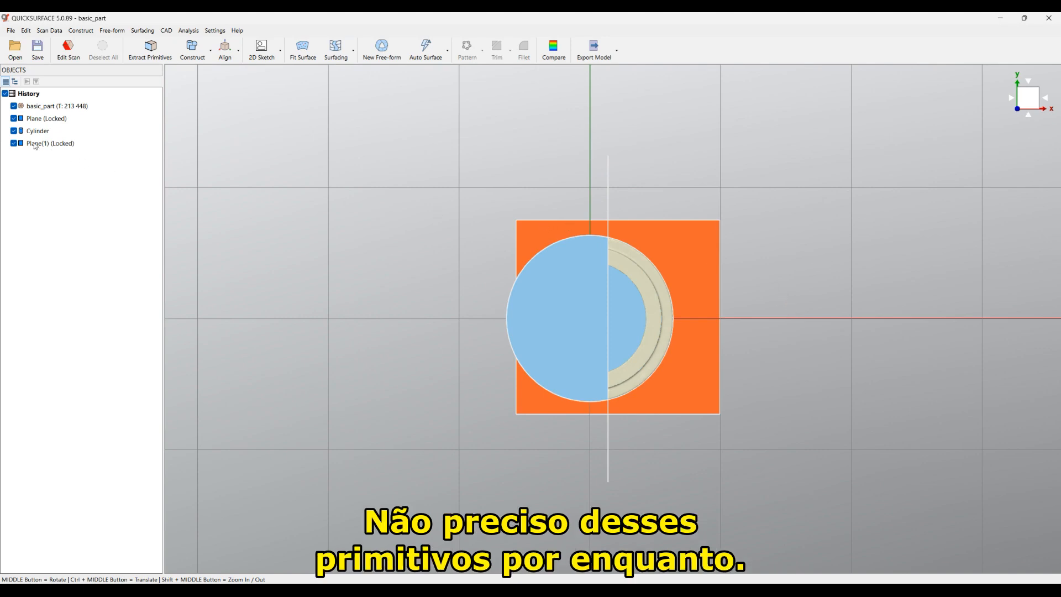
Step: Hide Plane, Cylinder and Plane(1) so only the aligned scan remains visible
click(14, 118)
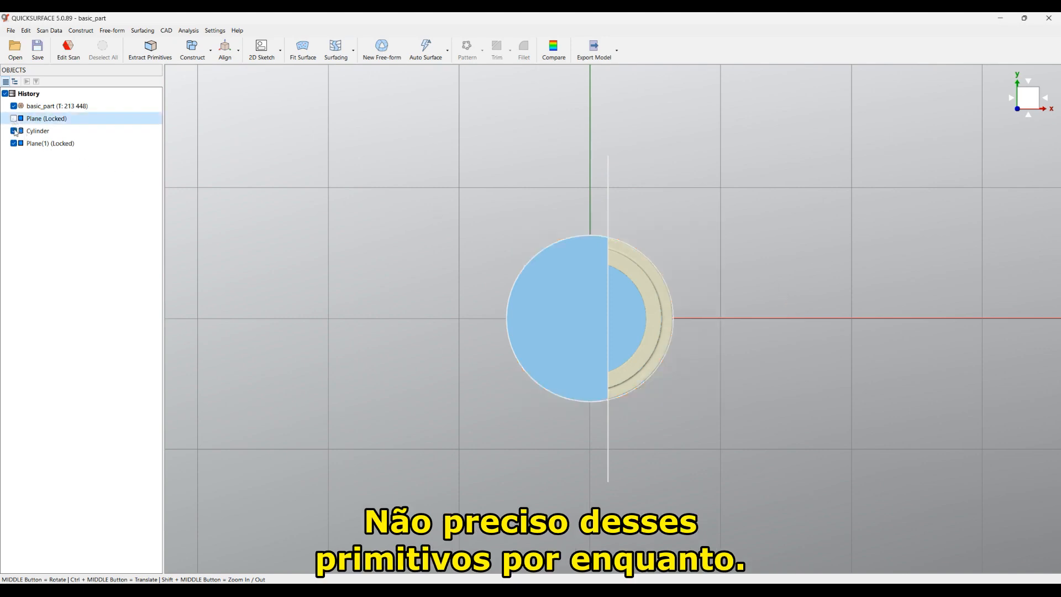
click(13, 131)
click(14, 143)
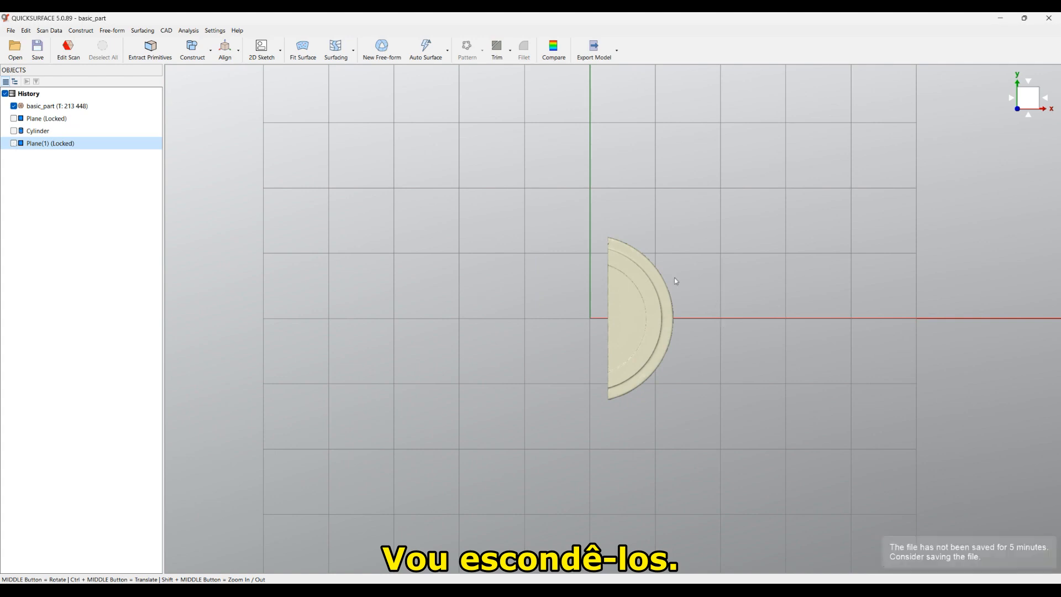
scroll(668, 360, up, 2)
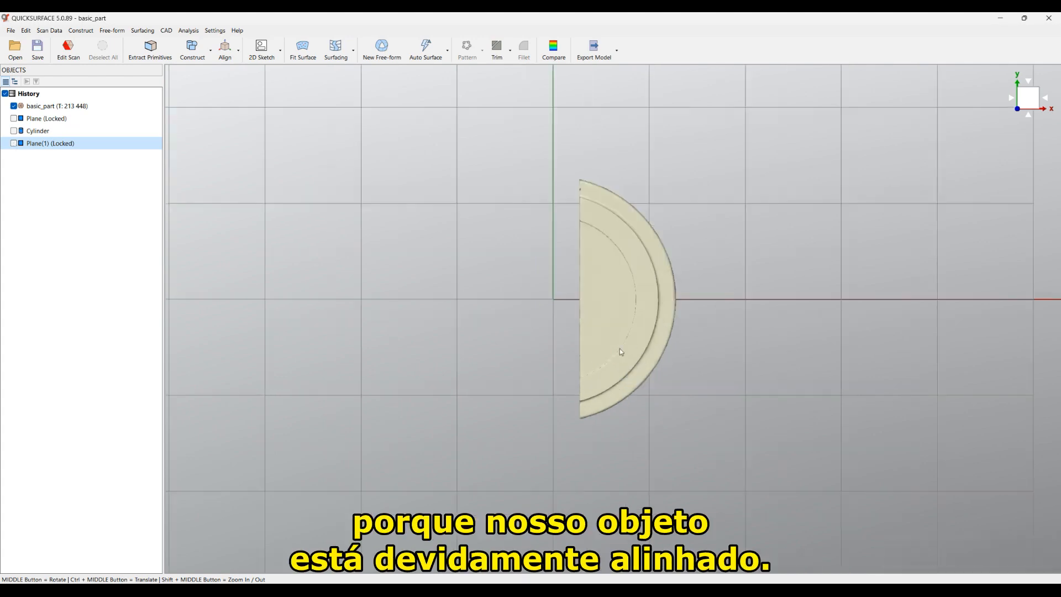
middle_drag(572, 438, 525, 114)
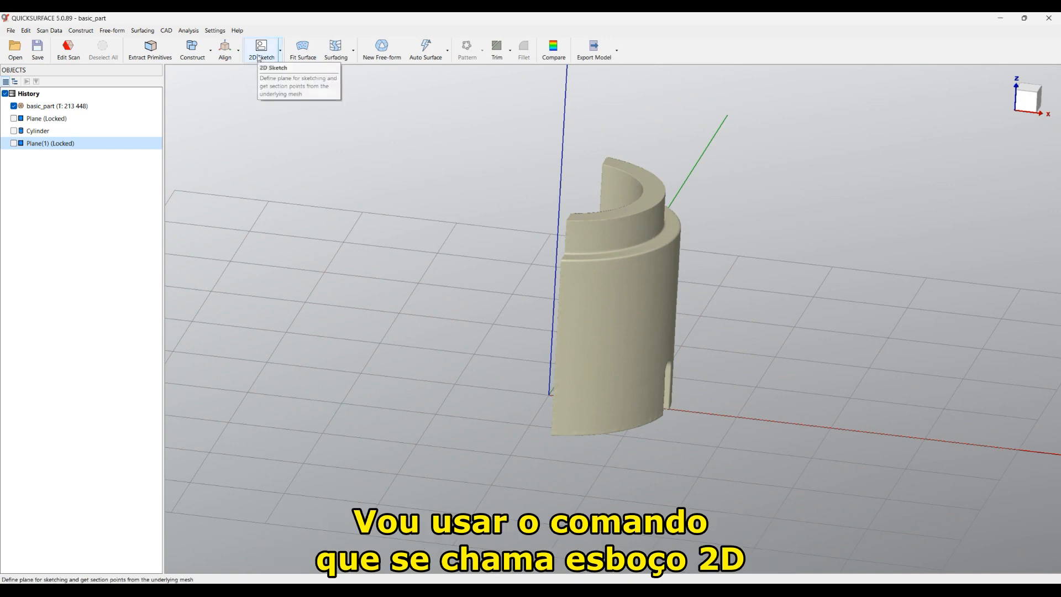
Step: Start a For Revolved Surface sketch and swing its slicing plane around the Z axis
click(260, 58)
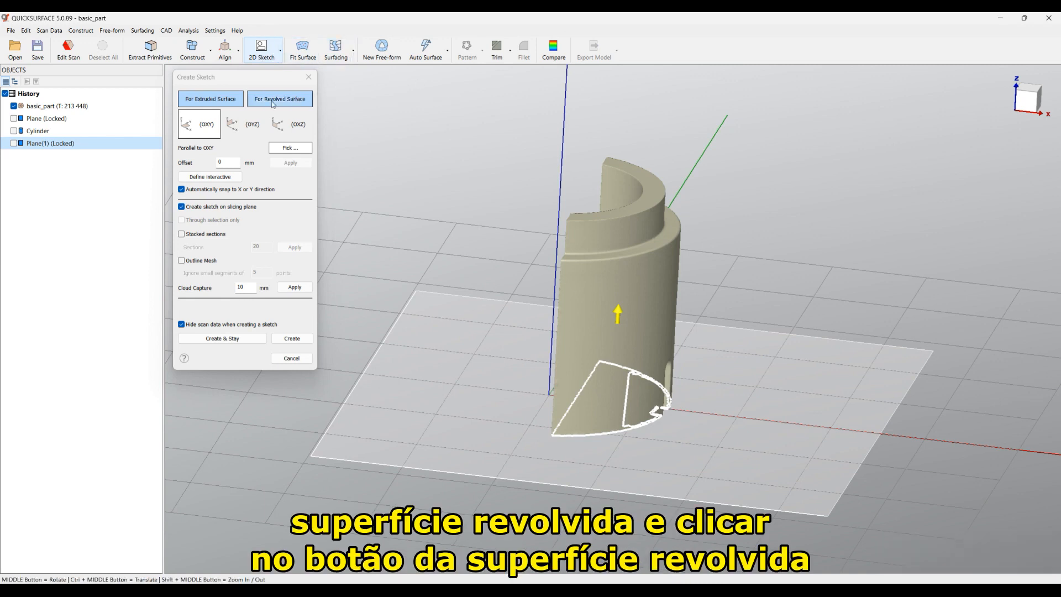
click(272, 102)
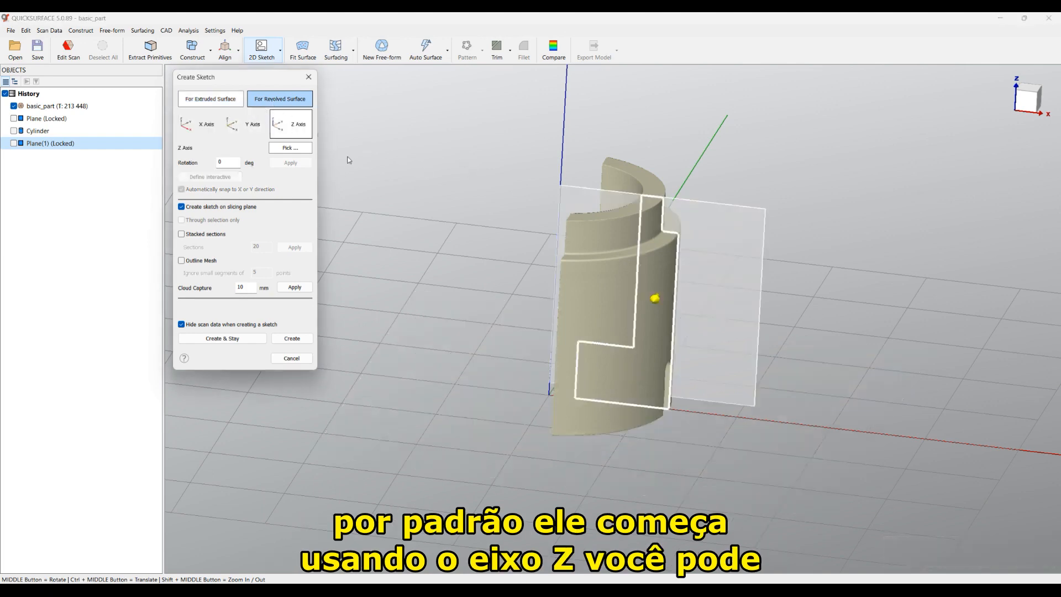
middle_drag(670, 446, 662, 334)
drag(663, 333, 715, 306)
middle_drag(557, 312, 696, 374)
middle_drag(530, 283, 531, 300)
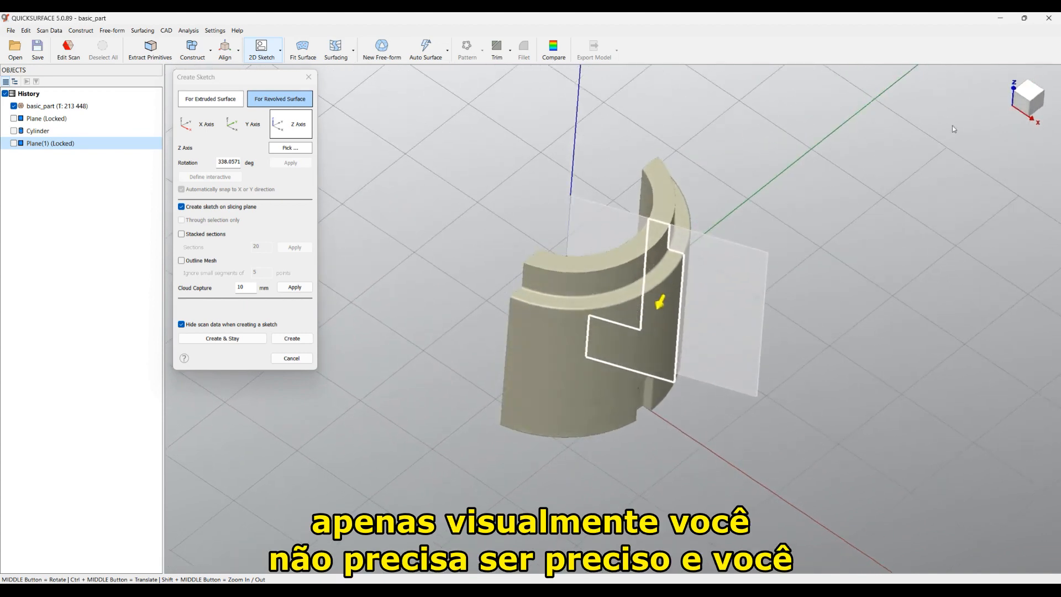
click(987, 163)
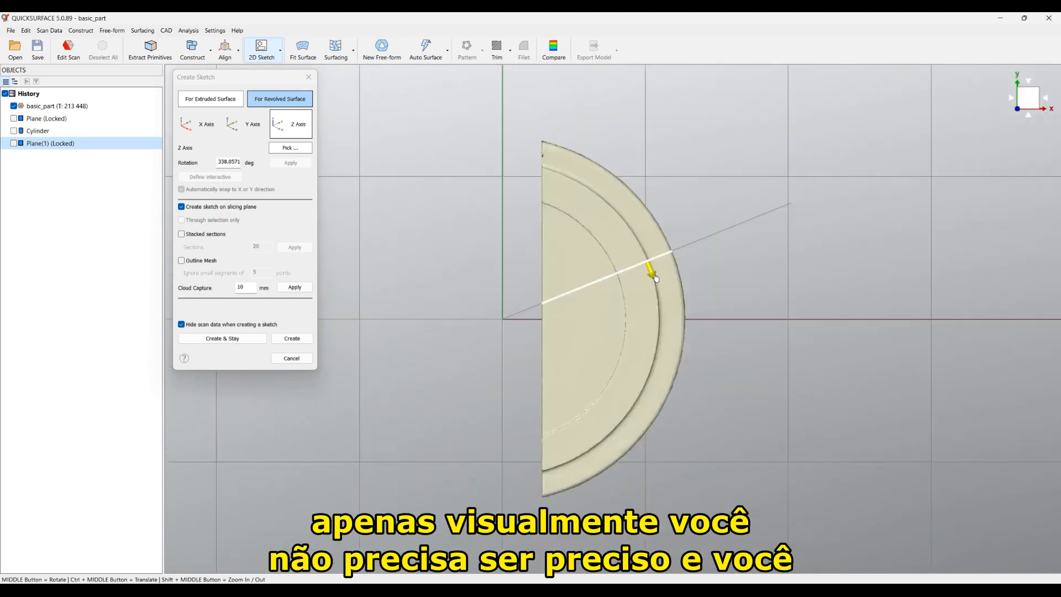
mouse_move(656, 278)
mouse_down()
mouse_move(635, 249)
mouse_move(637, 272)
mouse_up()
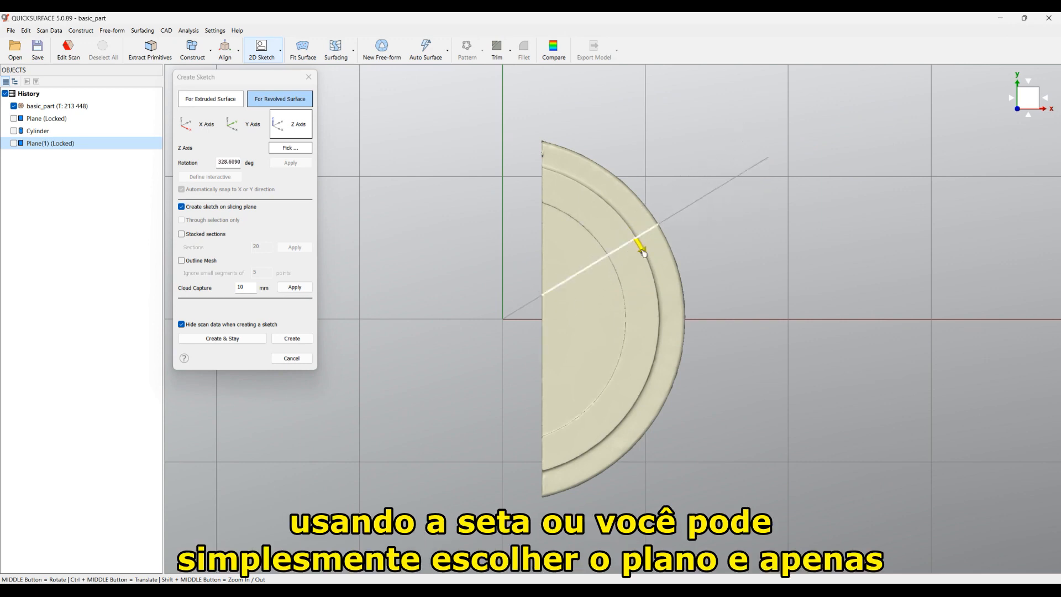
middle_drag(570, 362, 504, 325)
drag(720, 197, 718, 183)
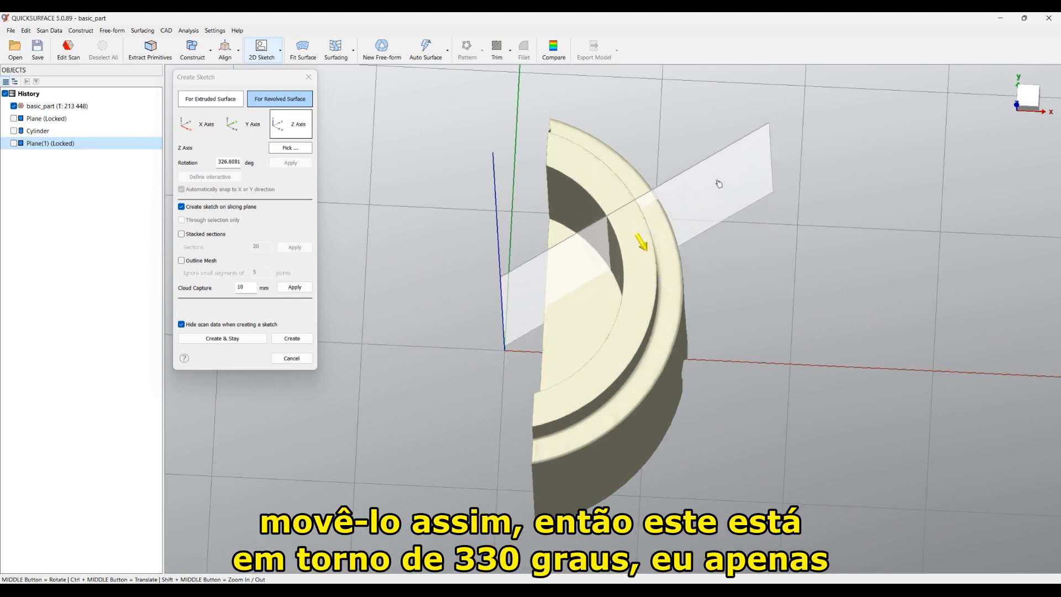
middle_drag(502, 380, 500, 336)
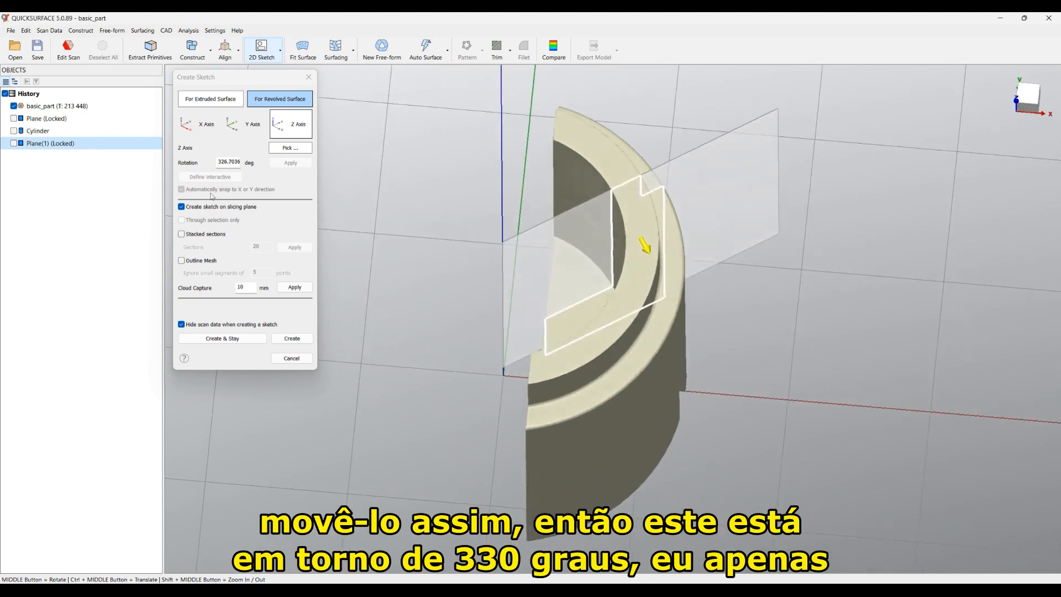
Step: Set the plane rotation to exactly 30°, apply it, and create the sketch
double_click(222, 162)
text(30)
key(Tab)
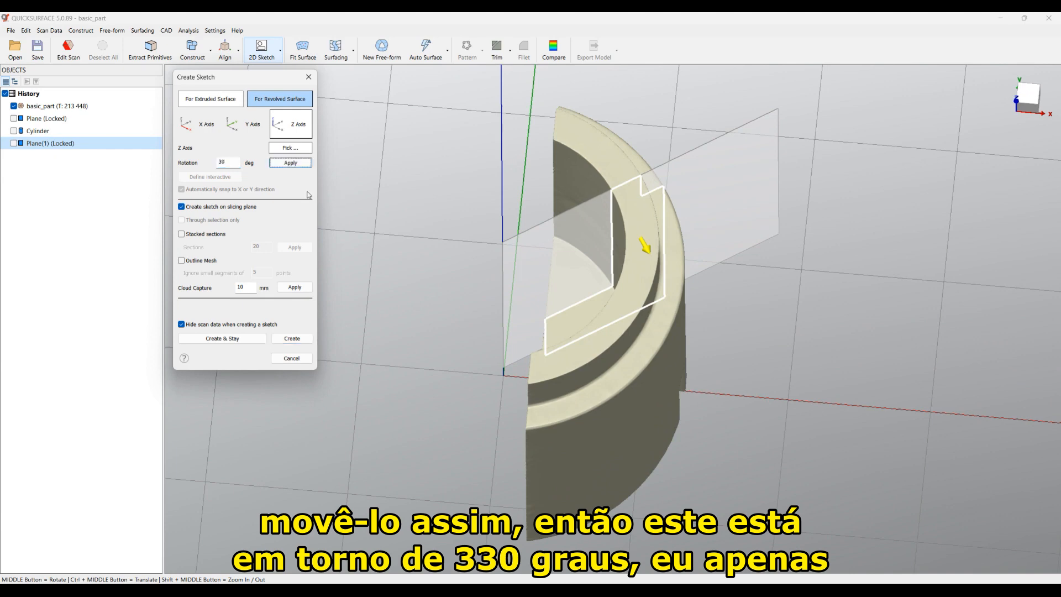
click(291, 163)
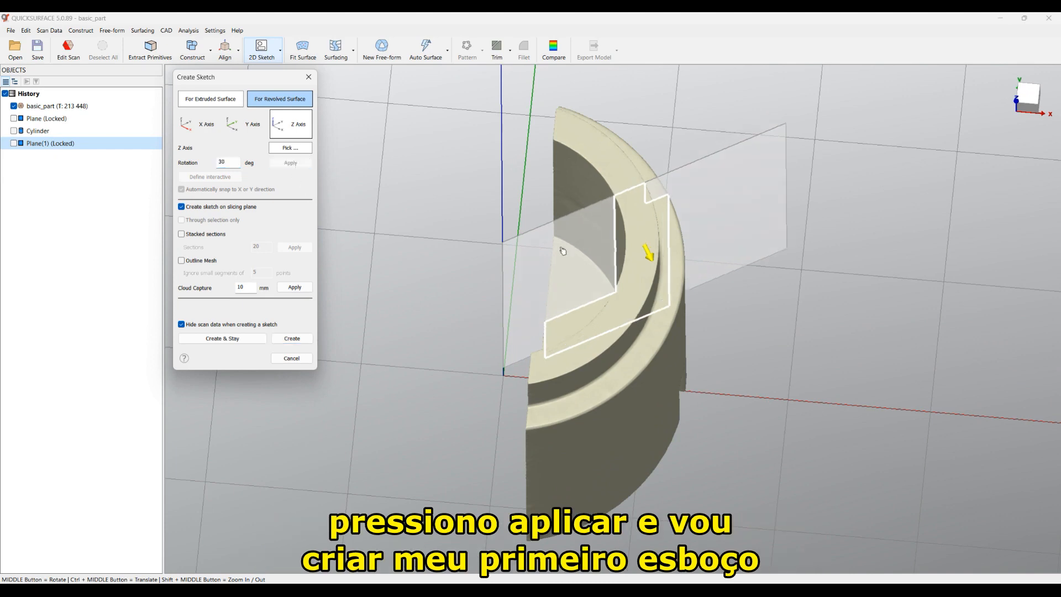
click(301, 339)
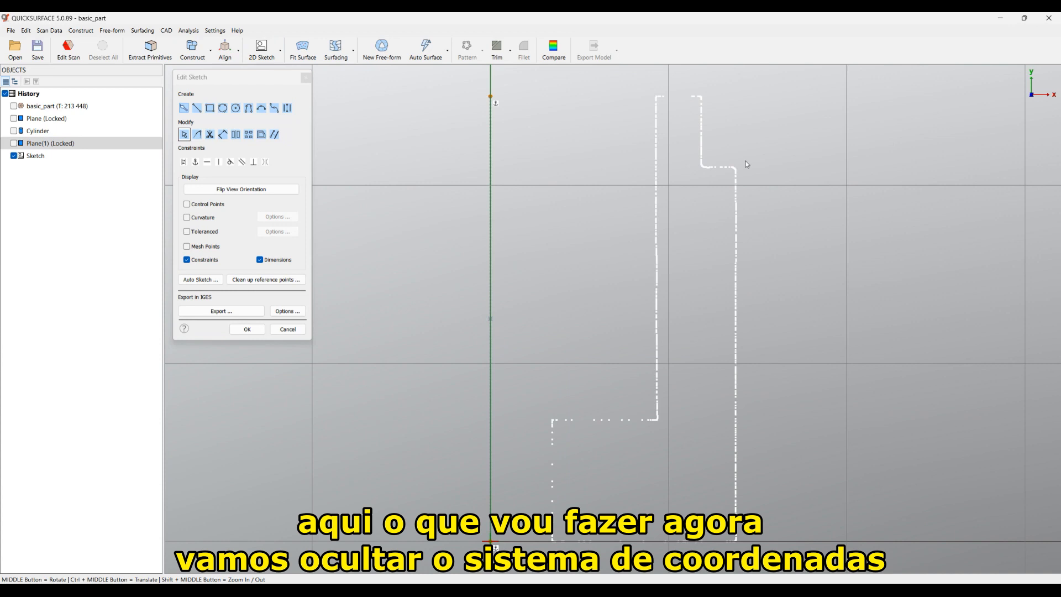
Step: Turn off the Coordinate System display and bring up Fit Primitives in Edit Sketch
right_click(1018, 99)
click(1007, 162)
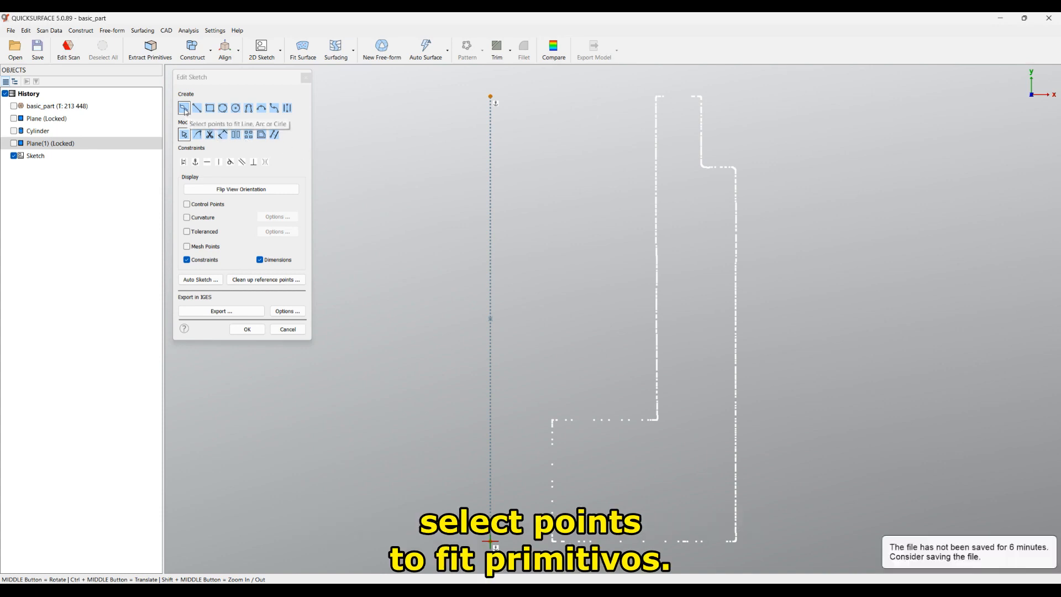
click(184, 108)
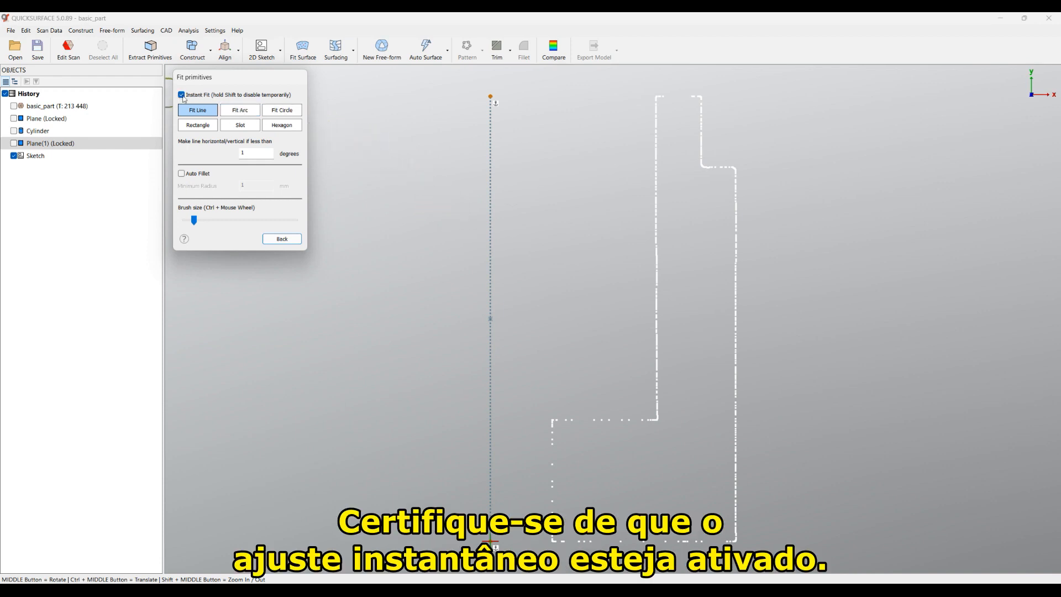
Step: With a slightly larger brush, fit lines to the bottom, walls, top, step and inner ledge
drag(195, 224, 204, 225)
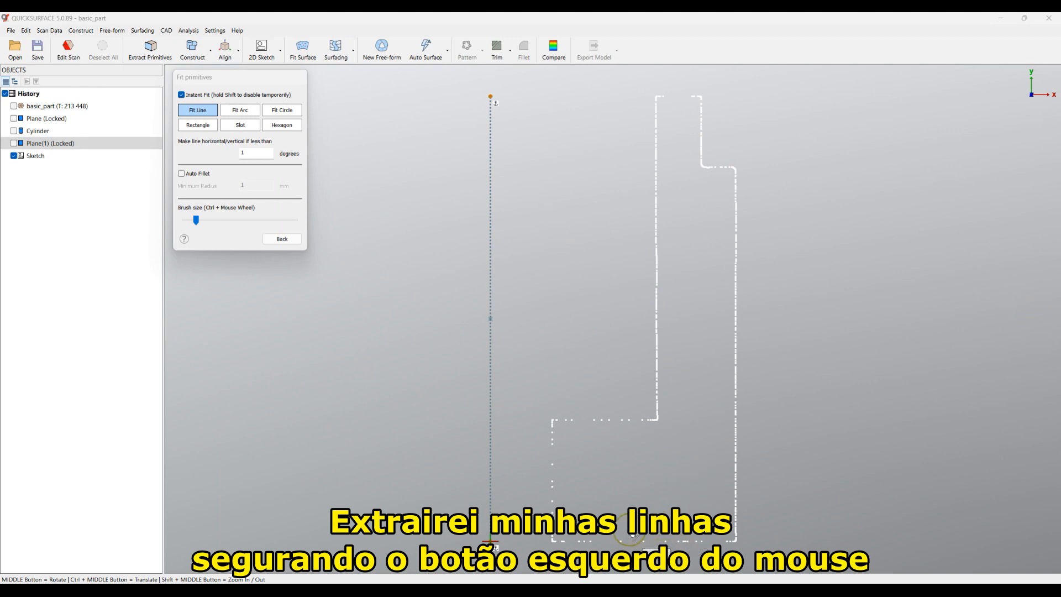
drag(572, 542, 731, 547)
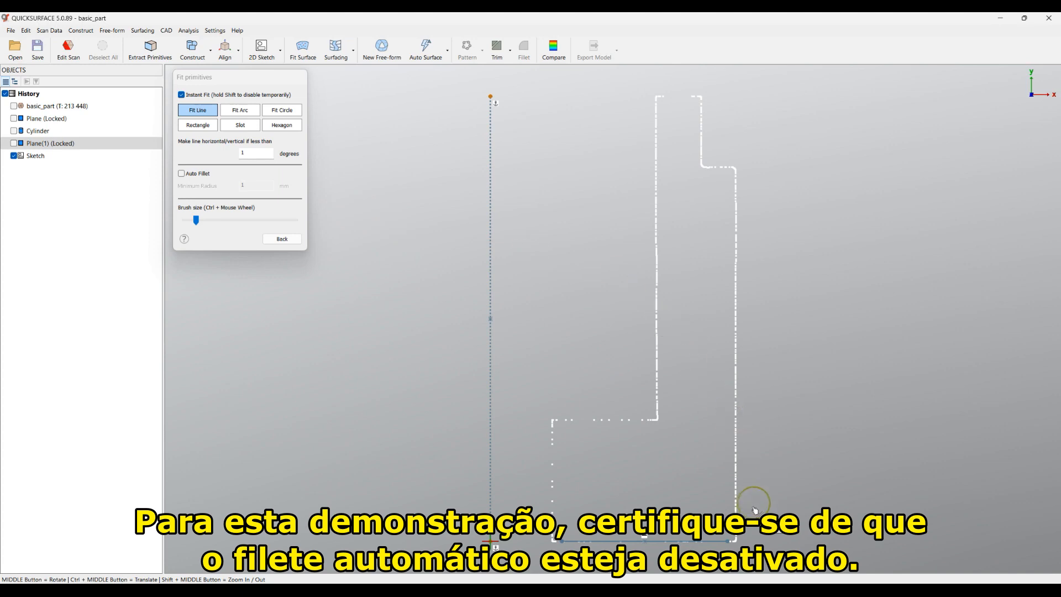
drag(736, 537, 736, 172)
scroll(723, 171, up, 3)
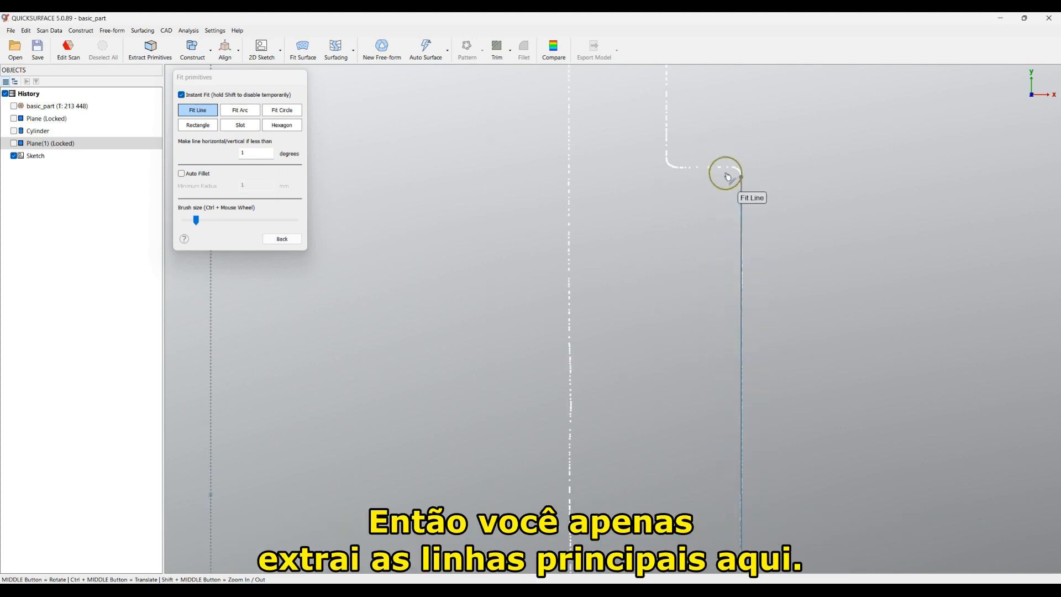
drag(721, 170, 680, 171)
scroll(680, 283, down, 3)
drag(667, 173, 665, 209)
mouse_move(645, 161)
mouse_down()
mouse_move(630, 159)
mouse_move(654, 159)
mouse_move(612, 227)
mouse_move(611, 487)
mouse_up()
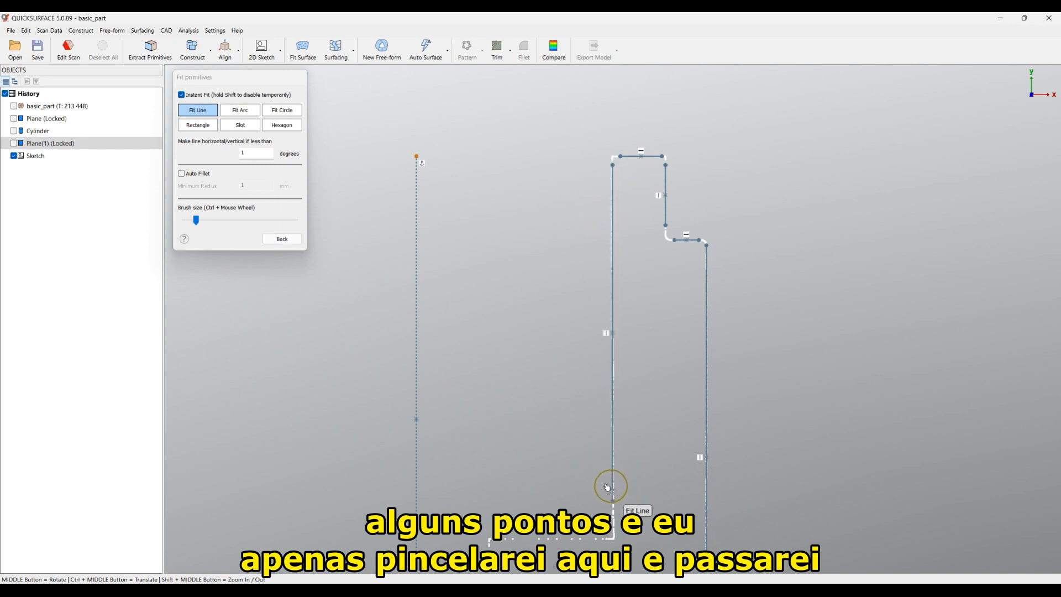
scroll(567, 256, down, 3)
mouse_move(557, 433)
mouse_down()
mouse_move(573, 431)
mouse_move(539, 435)
mouse_up()
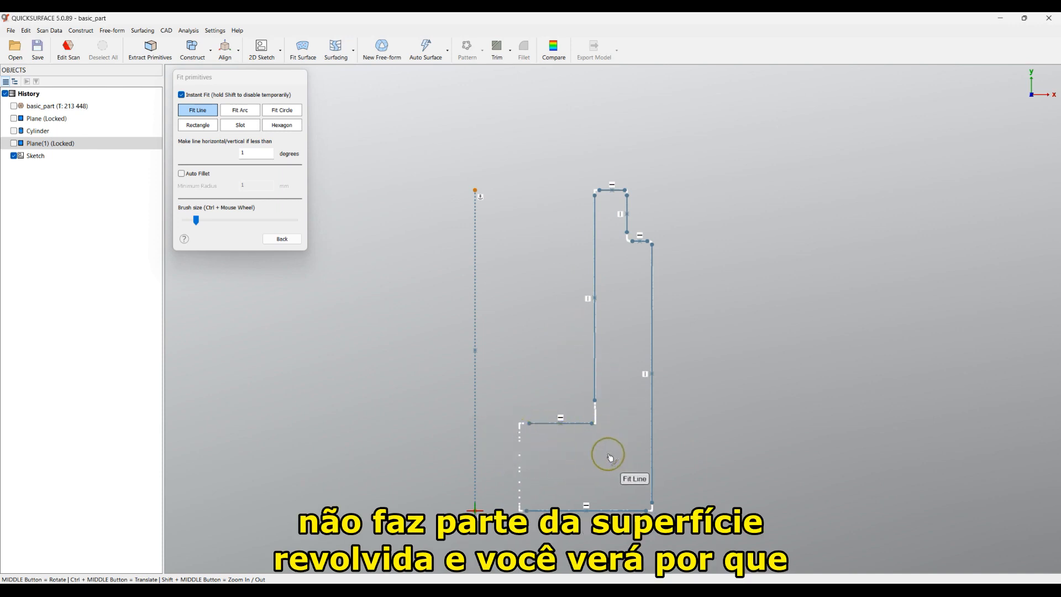
click(282, 240)
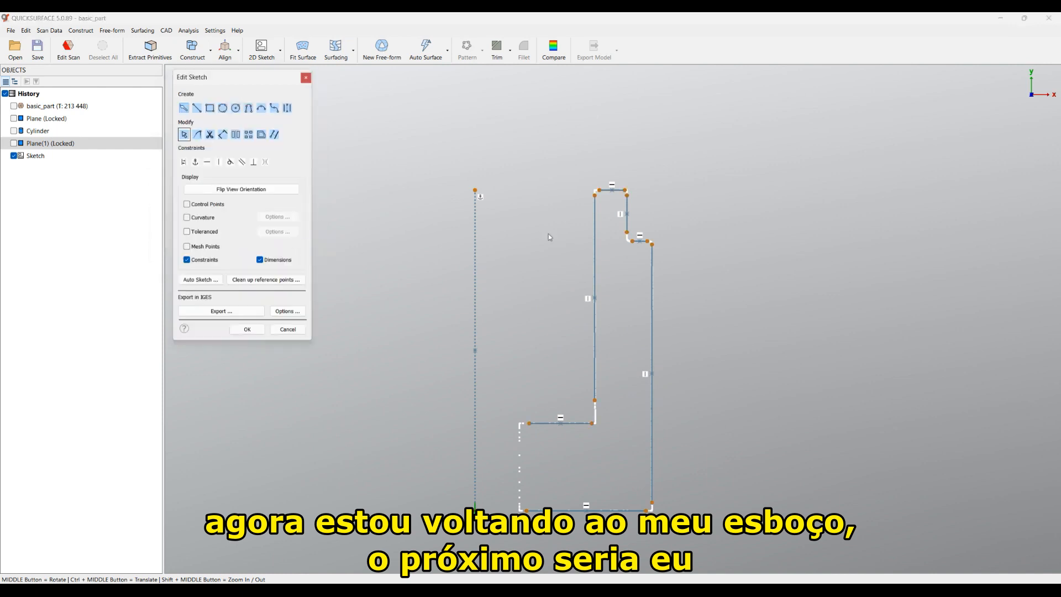
Step: Corner-trim the top-left, top-right, step, bottom-right and inner lower corners into sharp joins
click(197, 136)
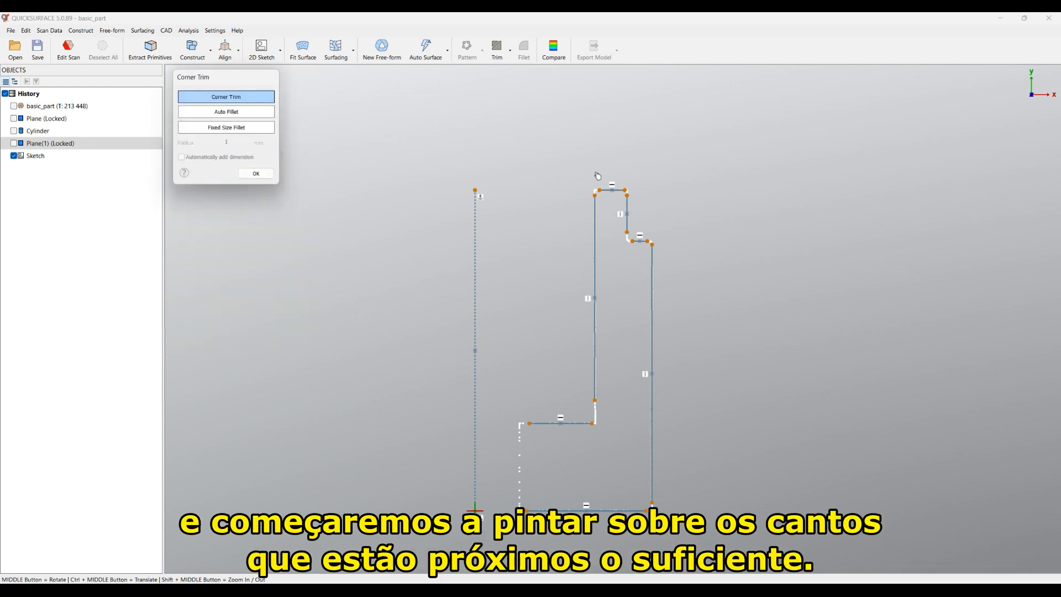
mouse_move(598, 176)
mouse_down()
mouse_move(586, 183)
mouse_move(601, 215)
mouse_up()
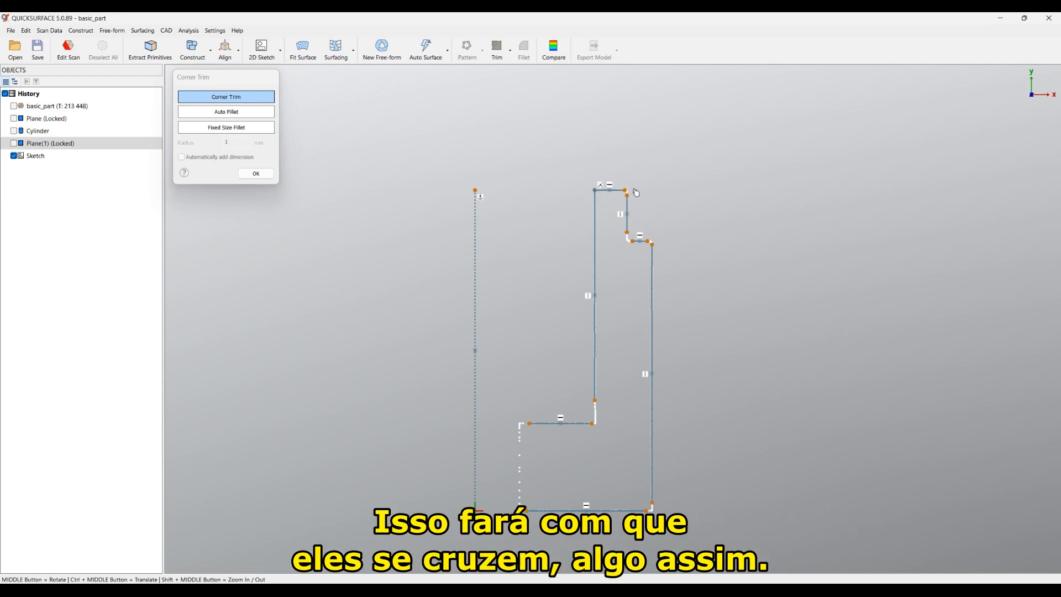
mouse_move(639, 183)
mouse_down()
mouse_move(627, 186)
mouse_move(639, 206)
mouse_move(633, 257)
mouse_up()
mouse_move(678, 232)
mouse_down()
mouse_move(644, 250)
mouse_move(653, 253)
mouse_up()
mouse_move(677, 485)
mouse_down()
mouse_move(645, 500)
mouse_move(658, 525)
mouse_up()
mouse_move(608, 387)
mouse_down()
mouse_move(584, 394)
mouse_move(605, 435)
mouse_up()
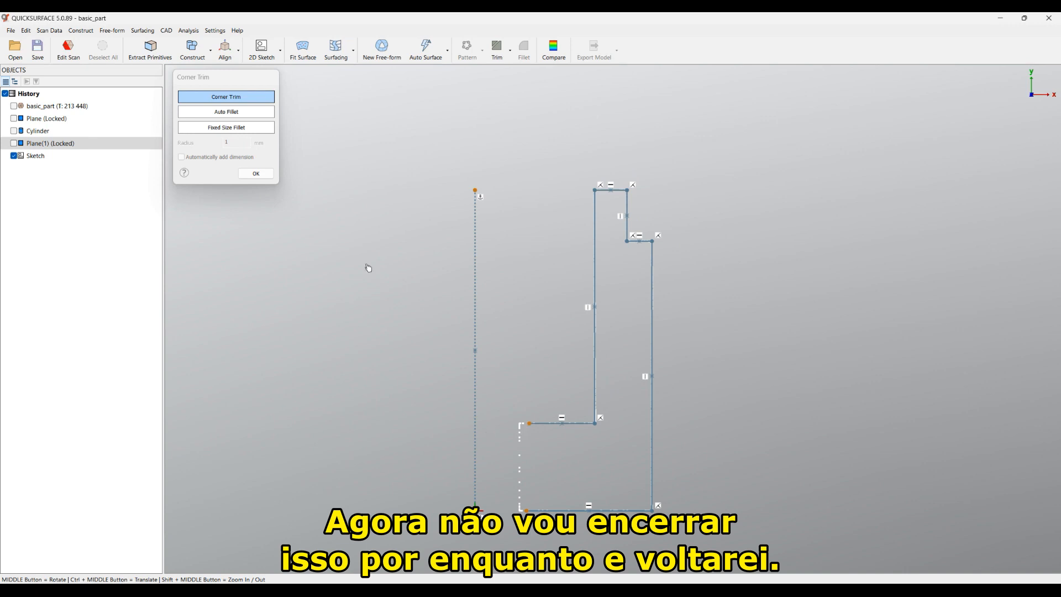
click(256, 173)
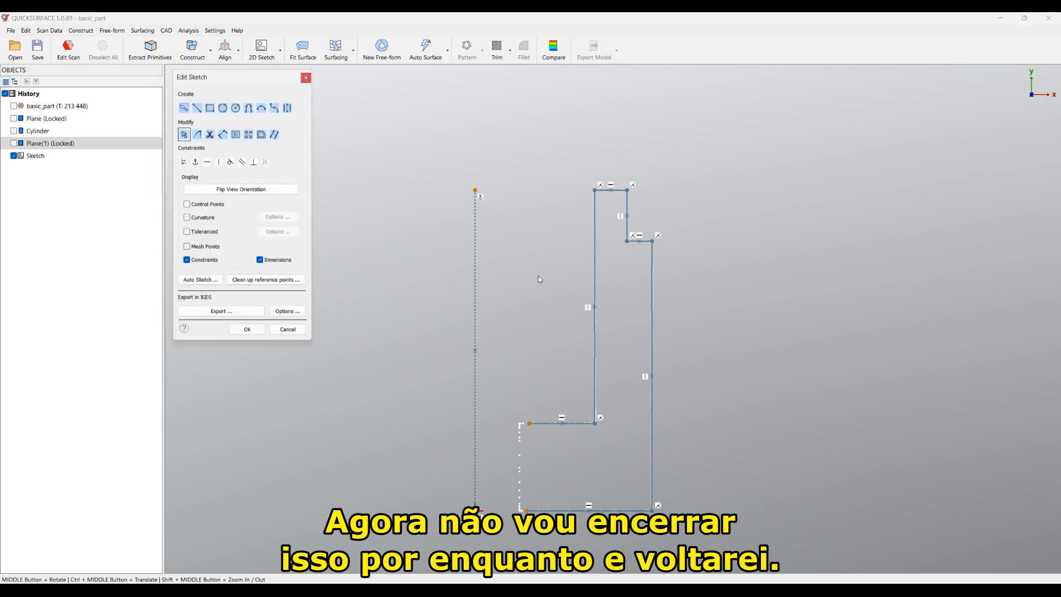
Step: Extend the inner ledge line's left end onto the revolve axis and finish the sketch
drag(526, 511, 476, 511)
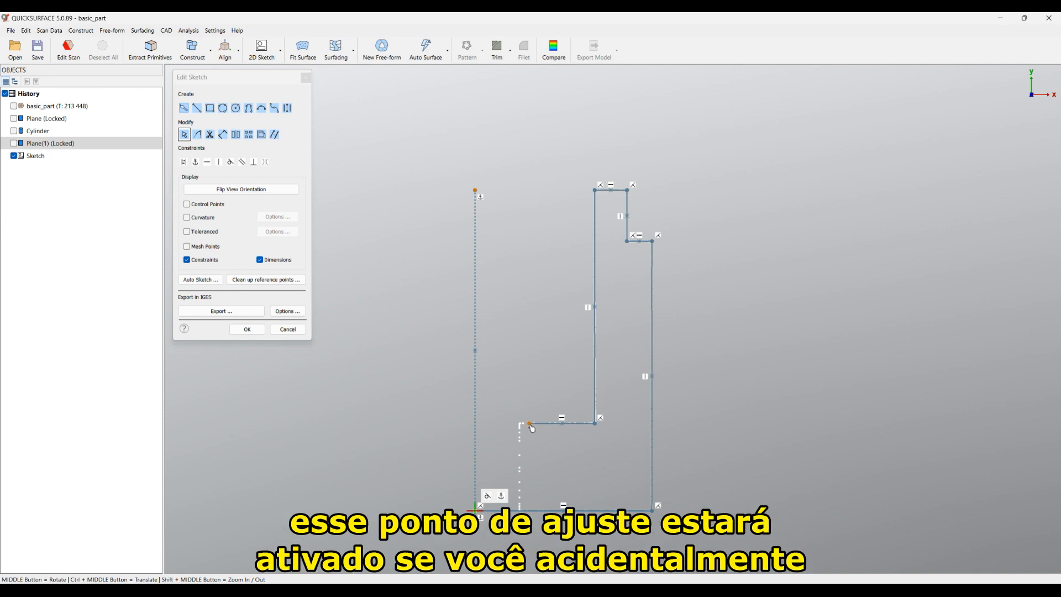
drag(529, 428, 479, 427)
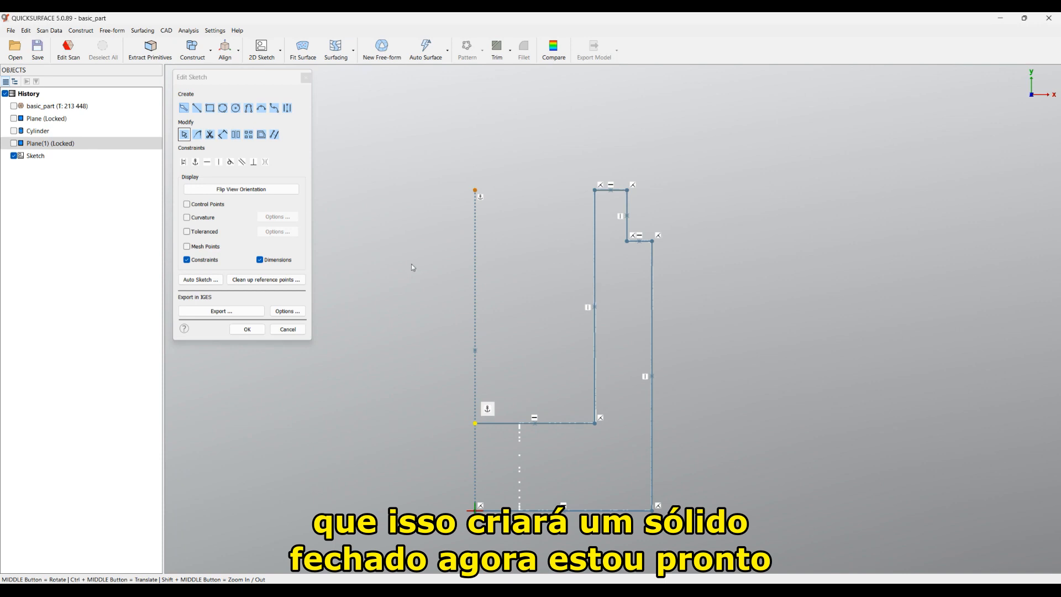
click(248, 329)
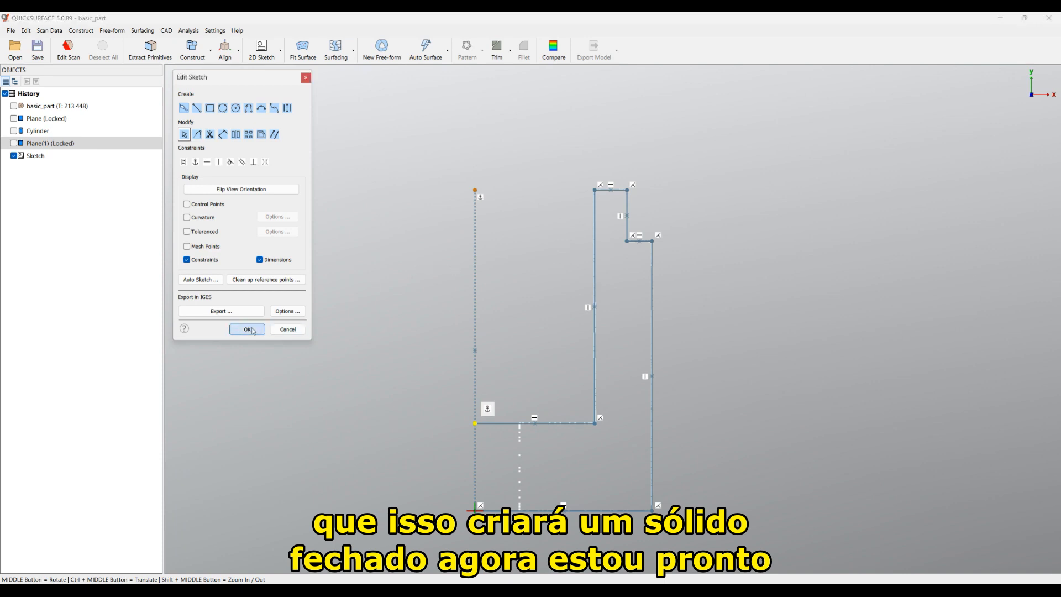
click(248, 330)
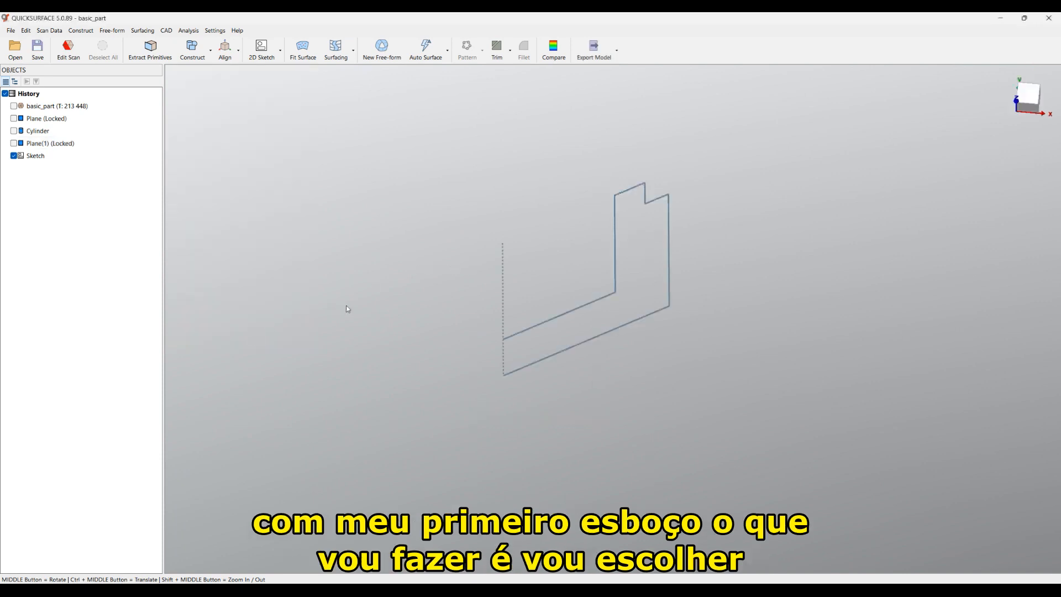
Step: Revolve the Sketch a full 360° into Revolved-Surface (Solid)
click(554, 324)
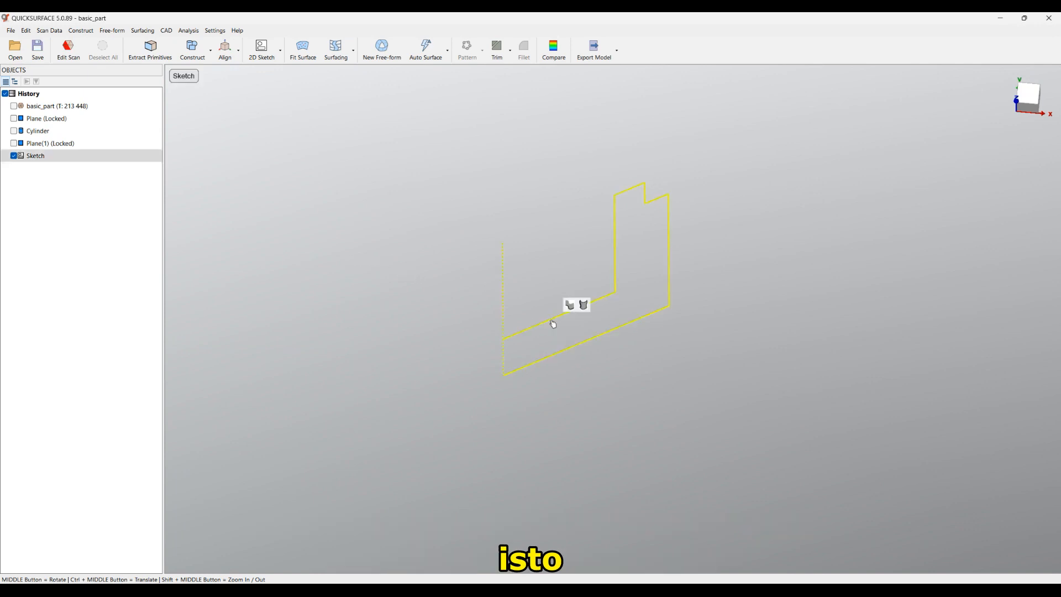
click(585, 306)
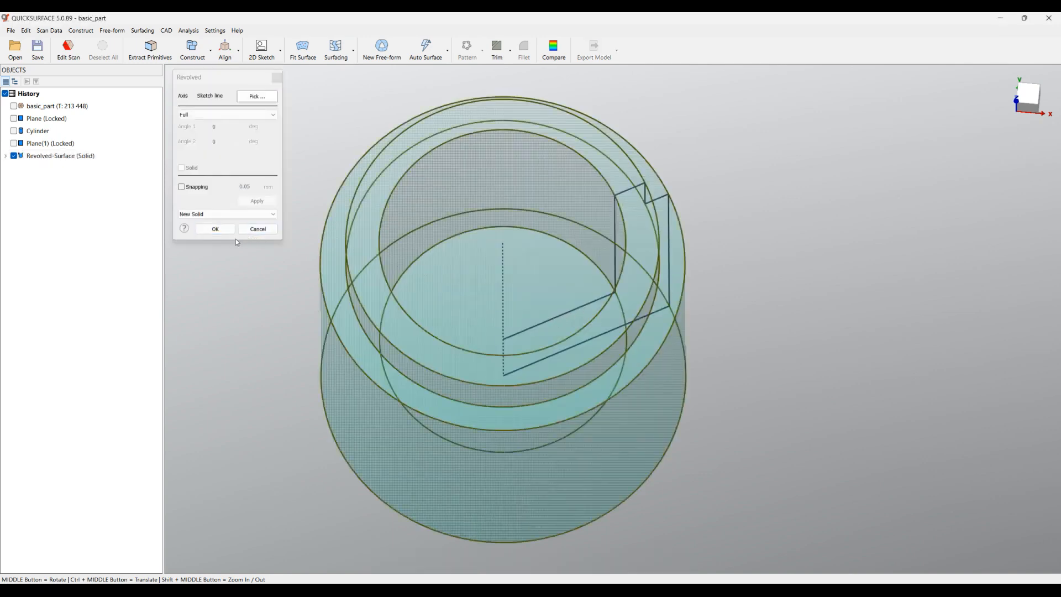
click(223, 232)
middle_drag(547, 249, 521, 289)
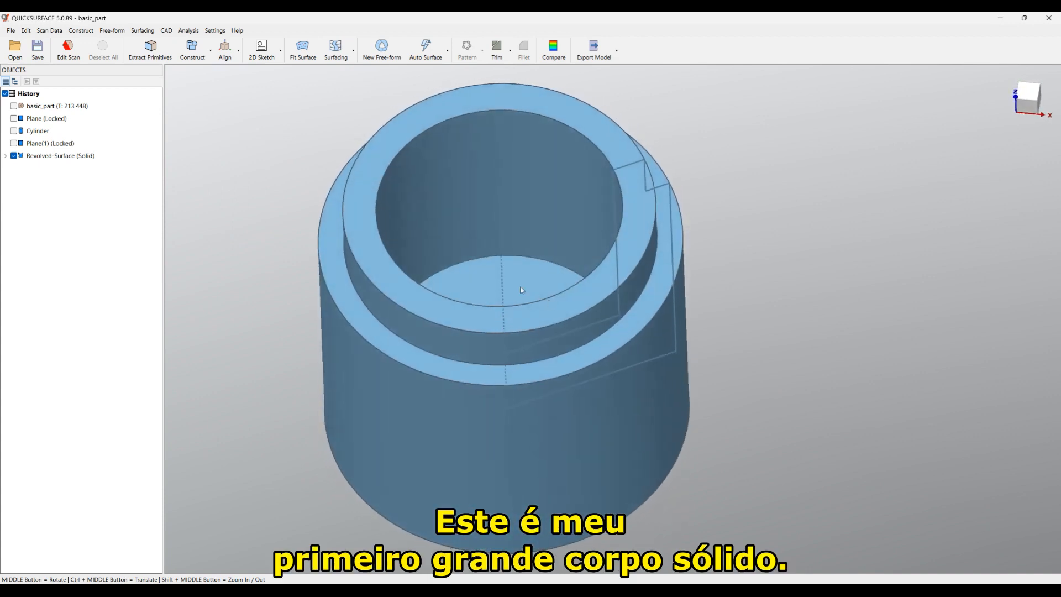
Step: Hide the sketch lines and show the scan mesh over the revolved solid for comparison
click(6, 156)
click(22, 169)
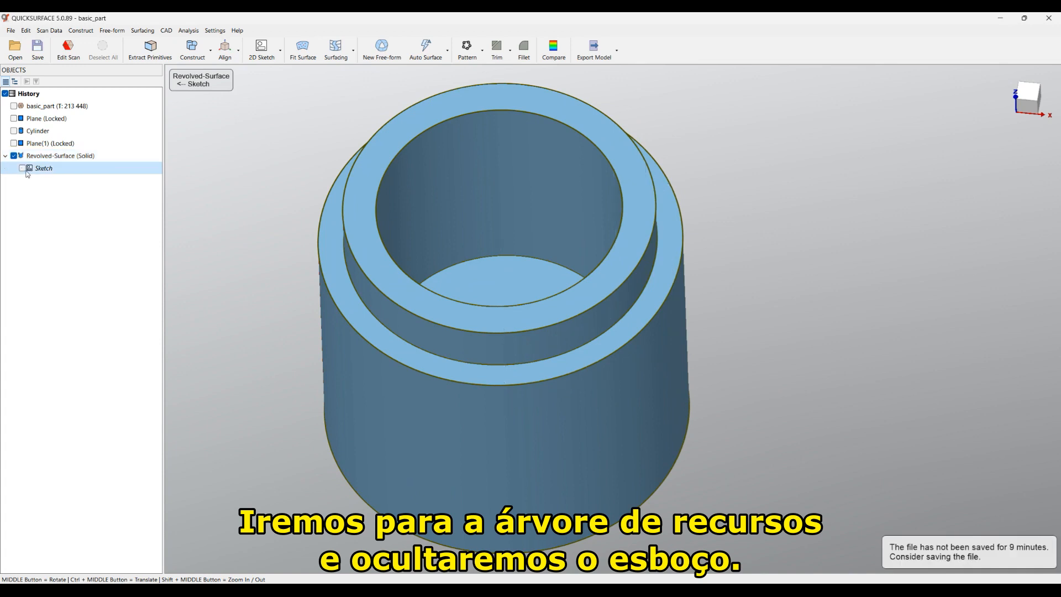
click(13, 106)
middle_drag(730, 429, 776, 293)
middle_drag(434, 474, 491, 418)
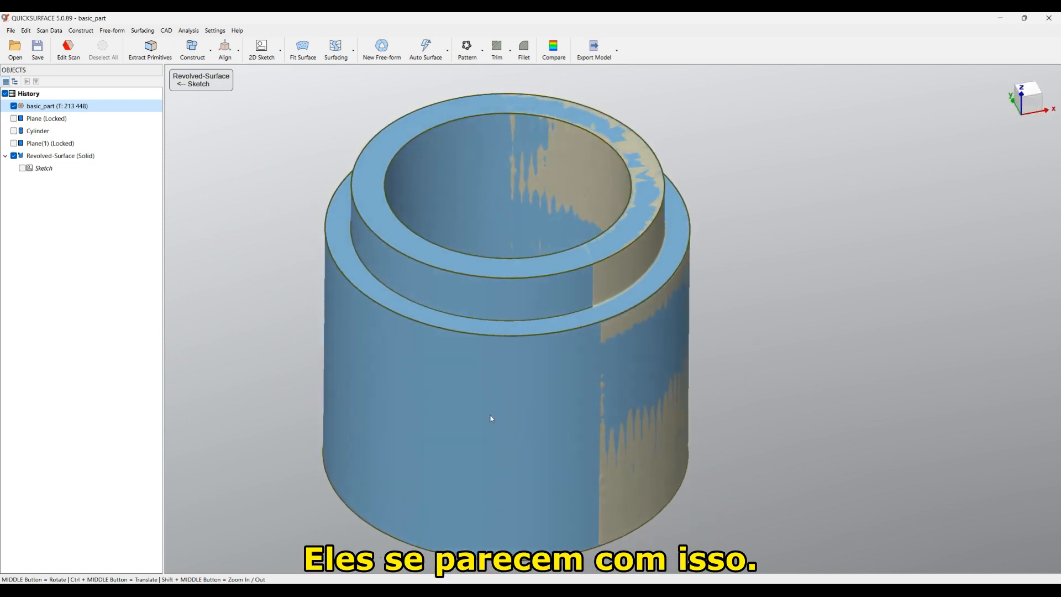
Step: Show Plane(1) cutting through the scan, then turn the revolved solid back on
click(14, 156)
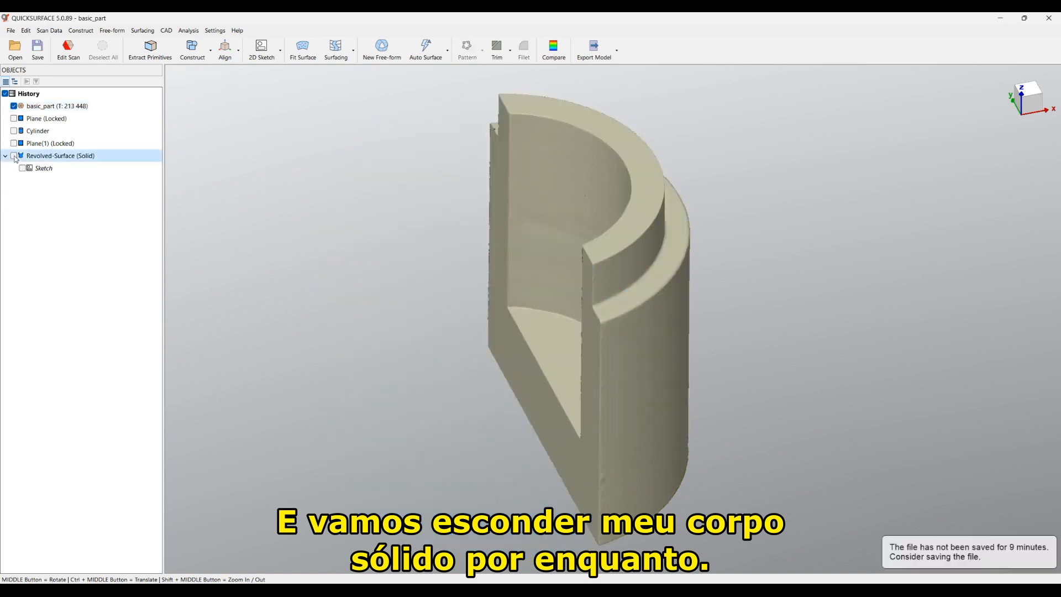
middle_drag(776, 434, 681, 295)
click(14, 143)
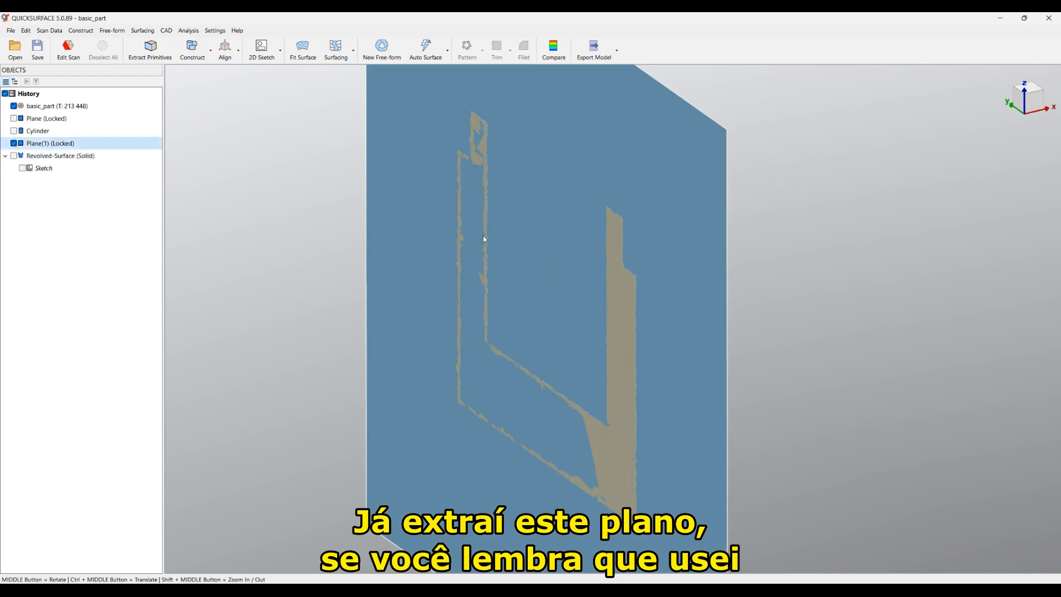
scroll(483, 239, down, 3)
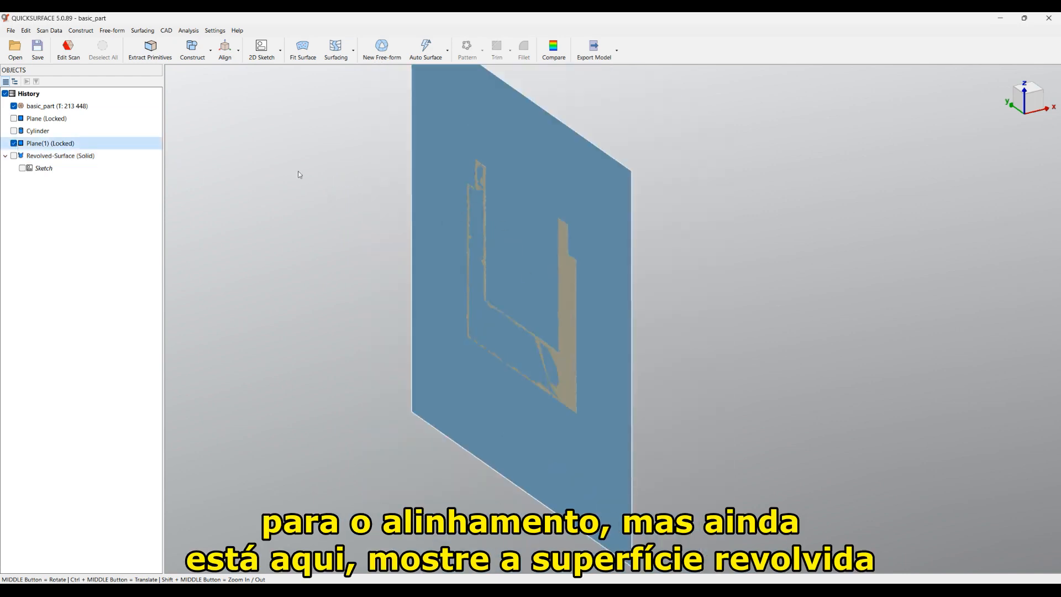
click(14, 156)
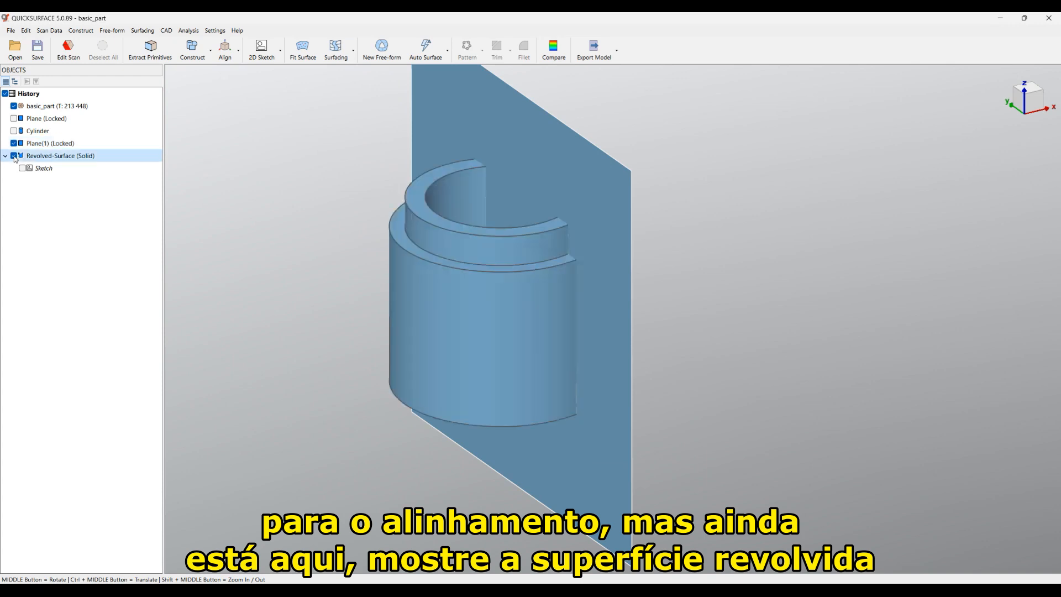
scroll(288, 257, down, 2)
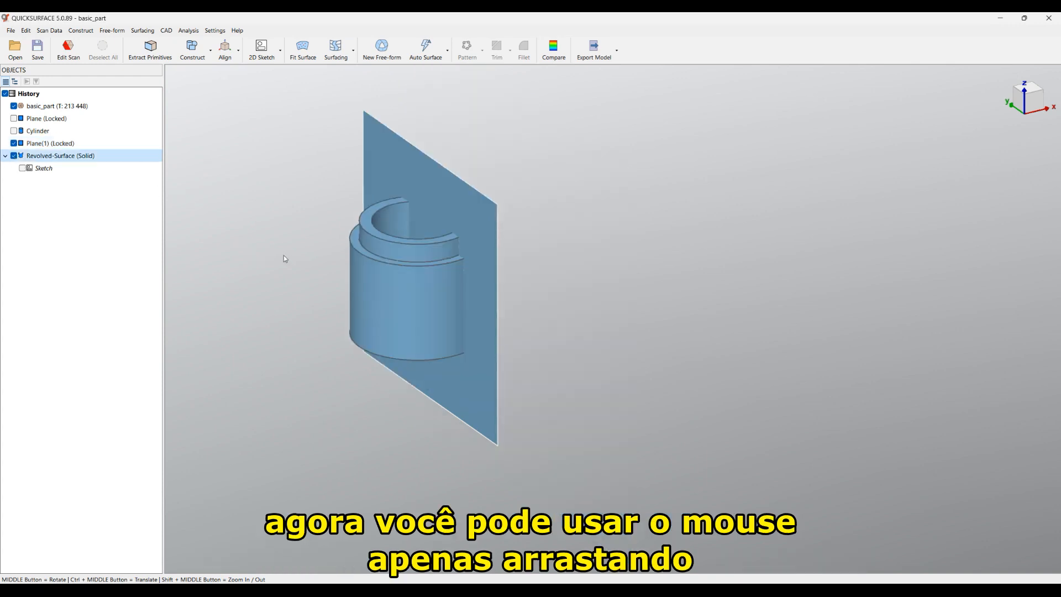
Step: Select Plane(1) and add the revolved solid to the selection
drag(266, 82, 632, 472)
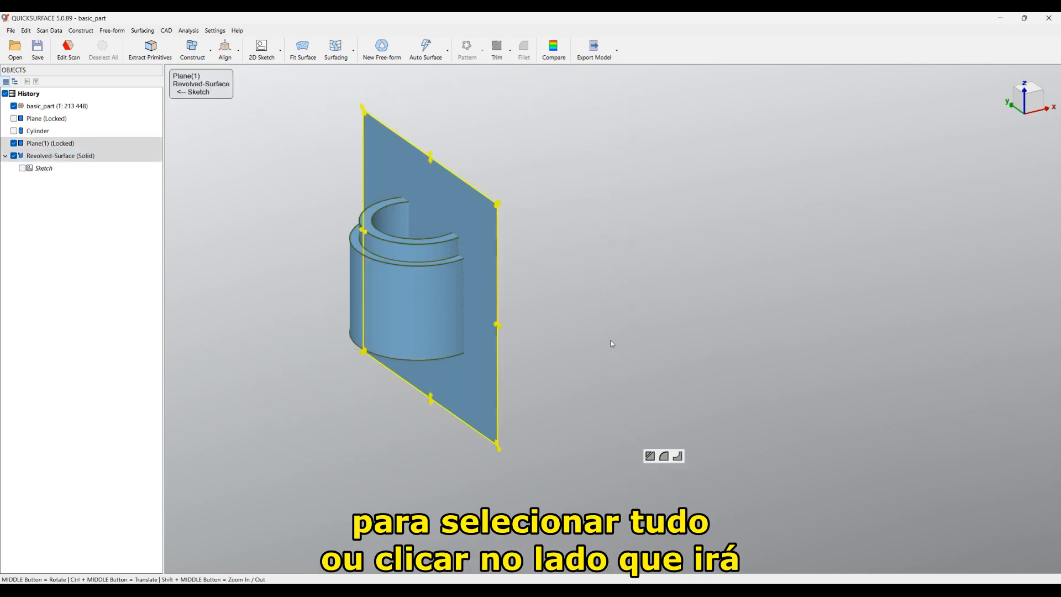
click(679, 340)
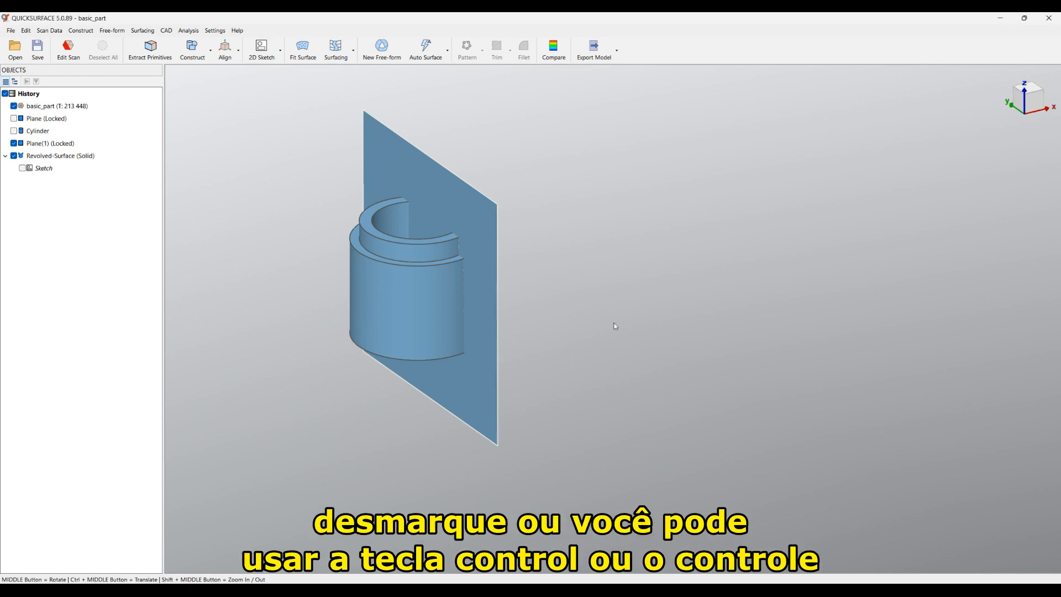
click(380, 149)
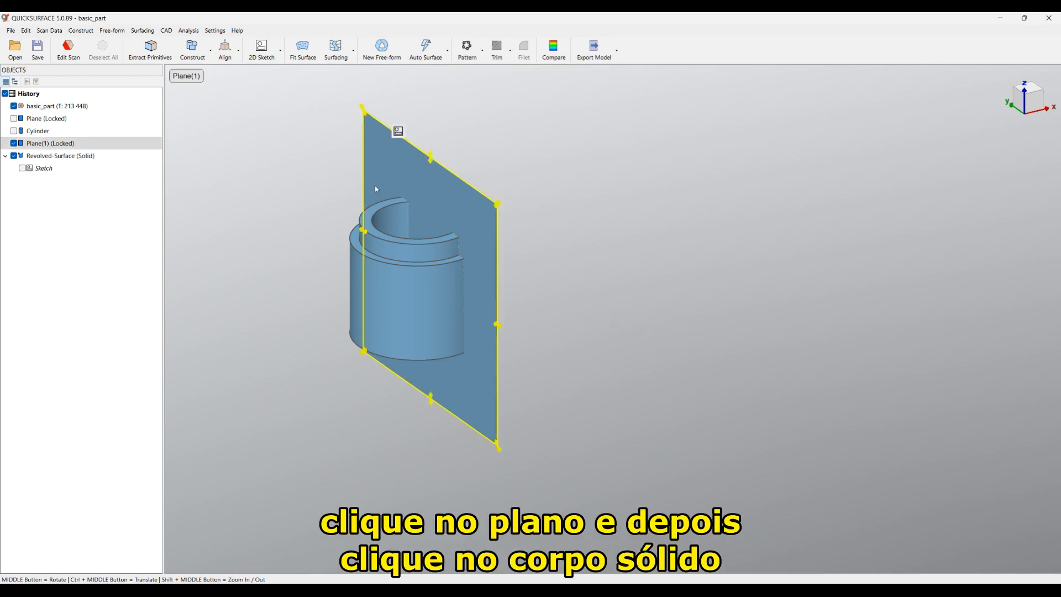
click(397, 309)
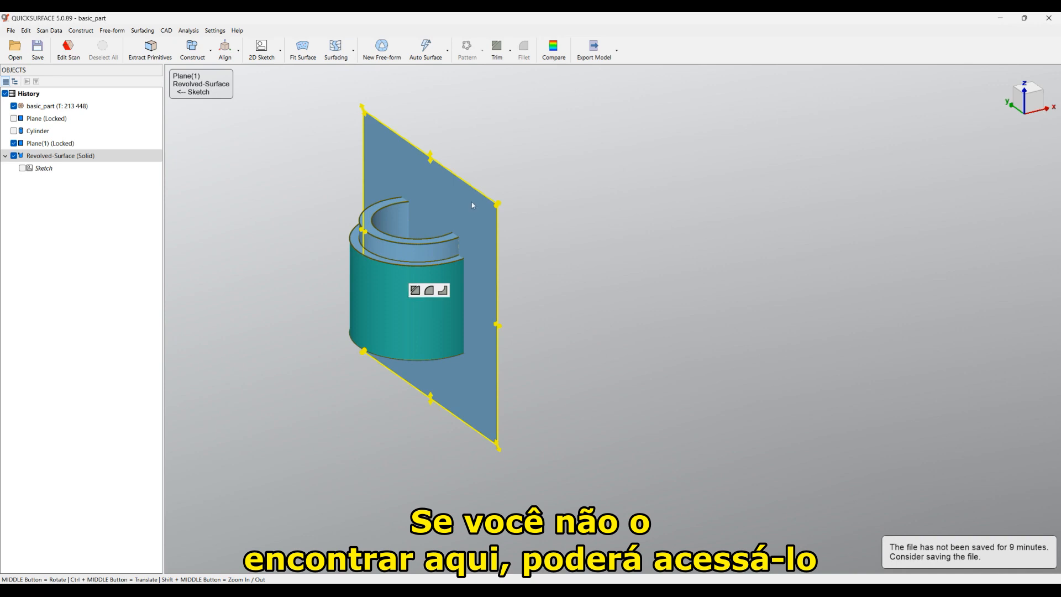
Step: Trim off the unwanted half of the revolved surface and the plane outside the part, creating a solid
click(497, 50)
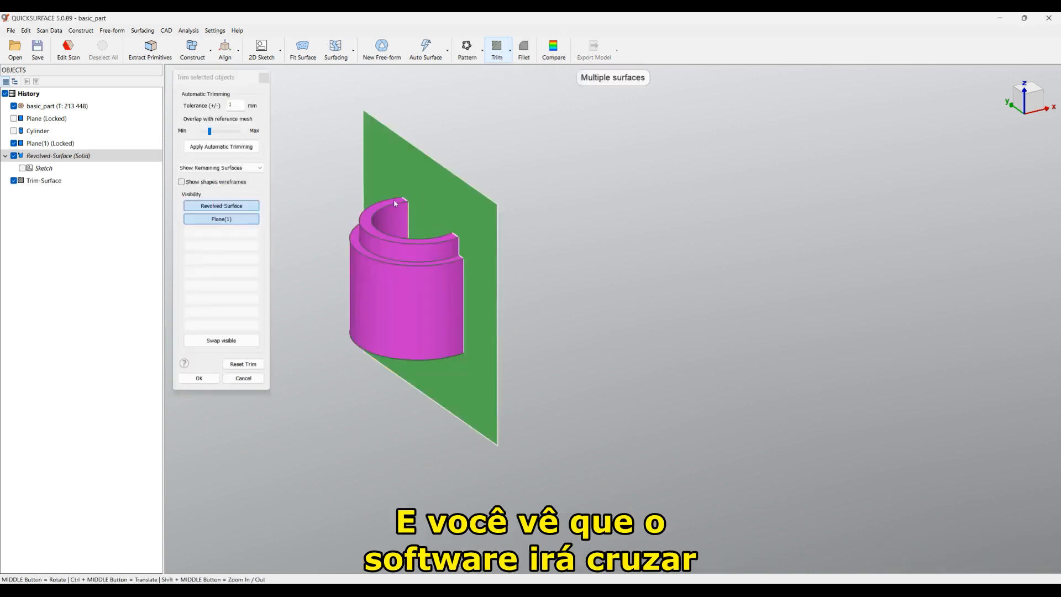
scroll(372, 209, up, 2)
middle_drag(469, 303, 448, 310)
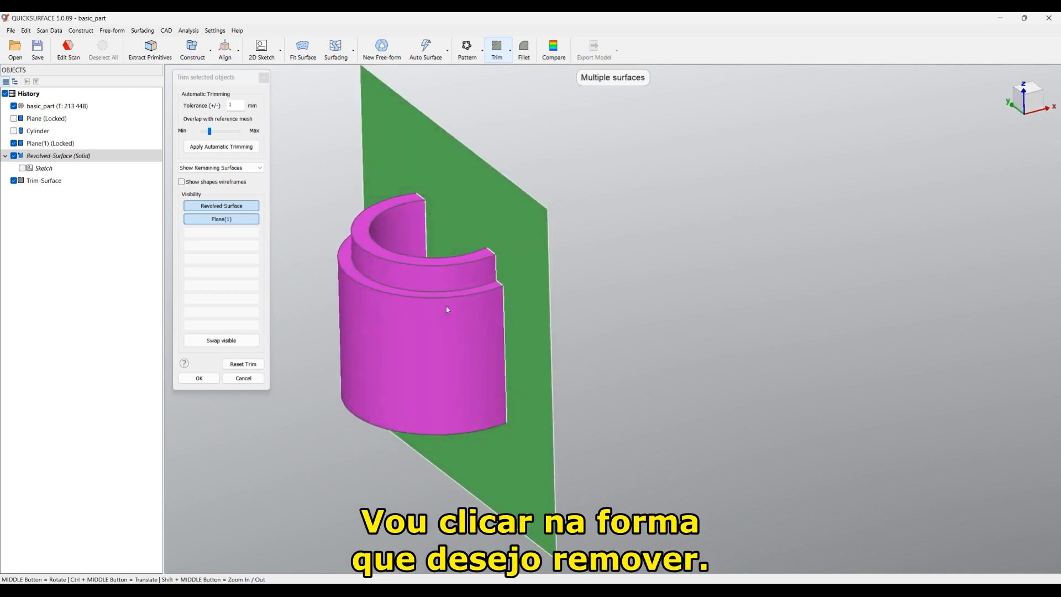
click(375, 322)
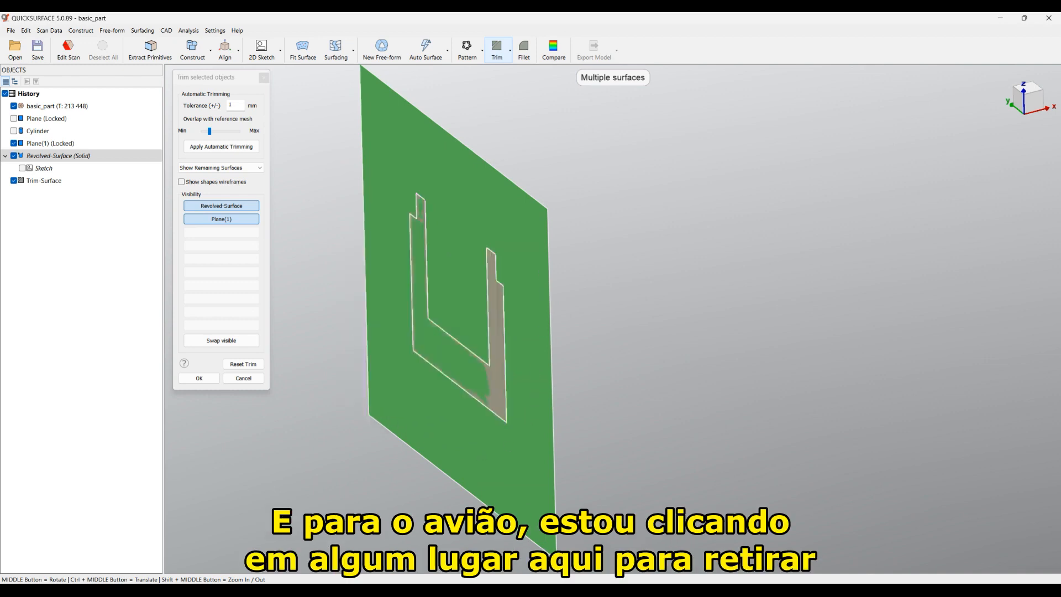
click(547, 536)
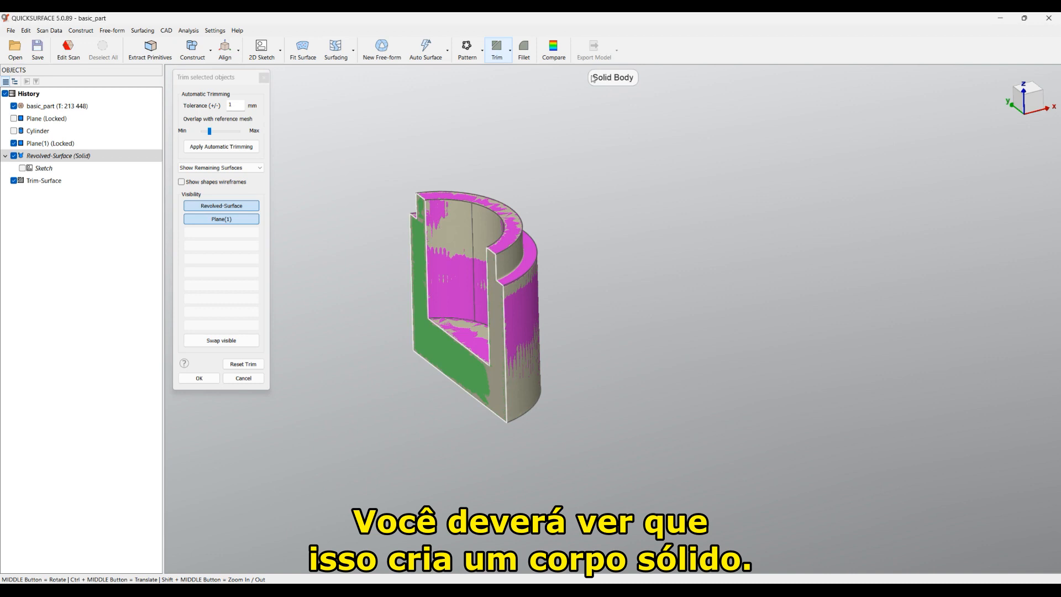
click(201, 380)
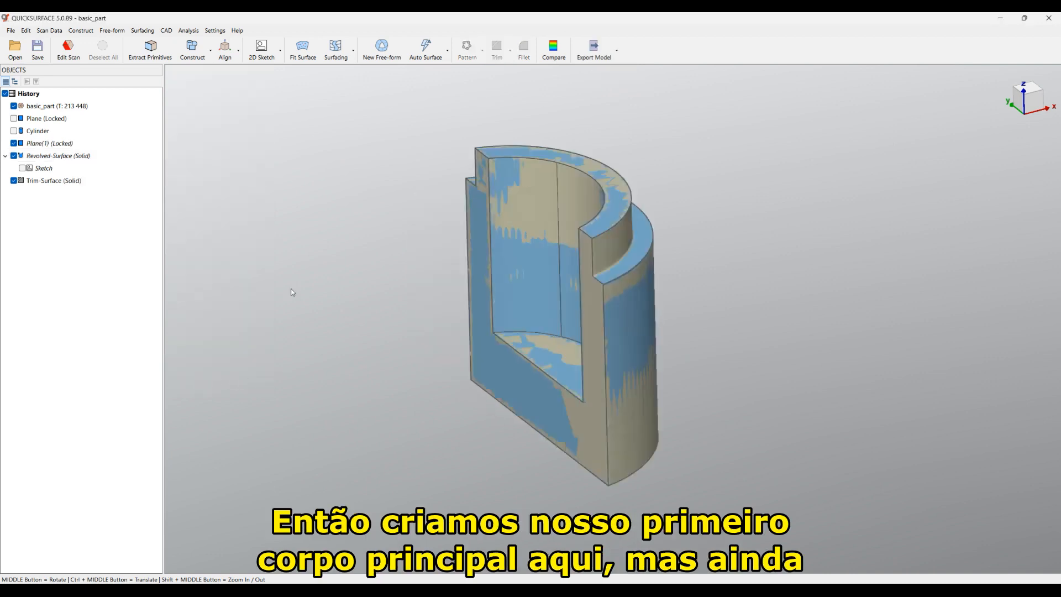
Step: Hide Trim-Surface (Solid) to view the scan's flat face
middle_drag(372, 332, 349, 267)
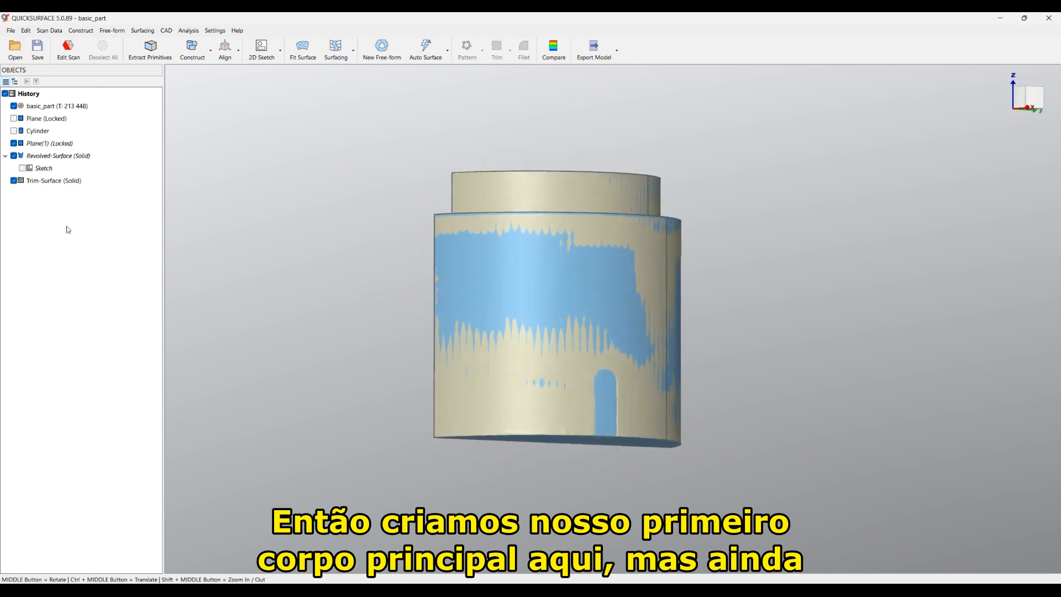
click(13, 181)
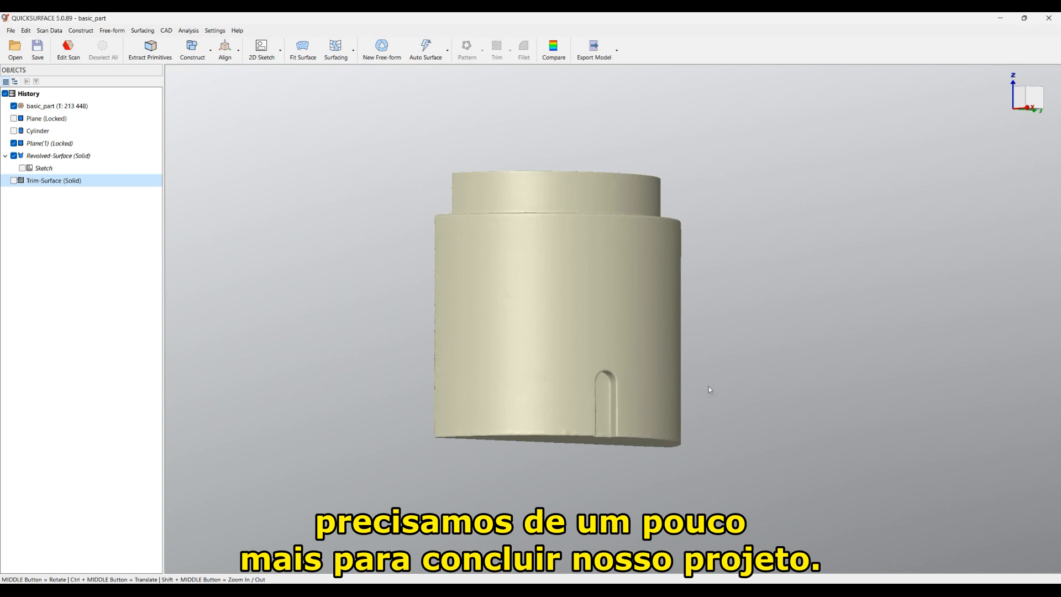
middle_drag(709, 401, 537, 283)
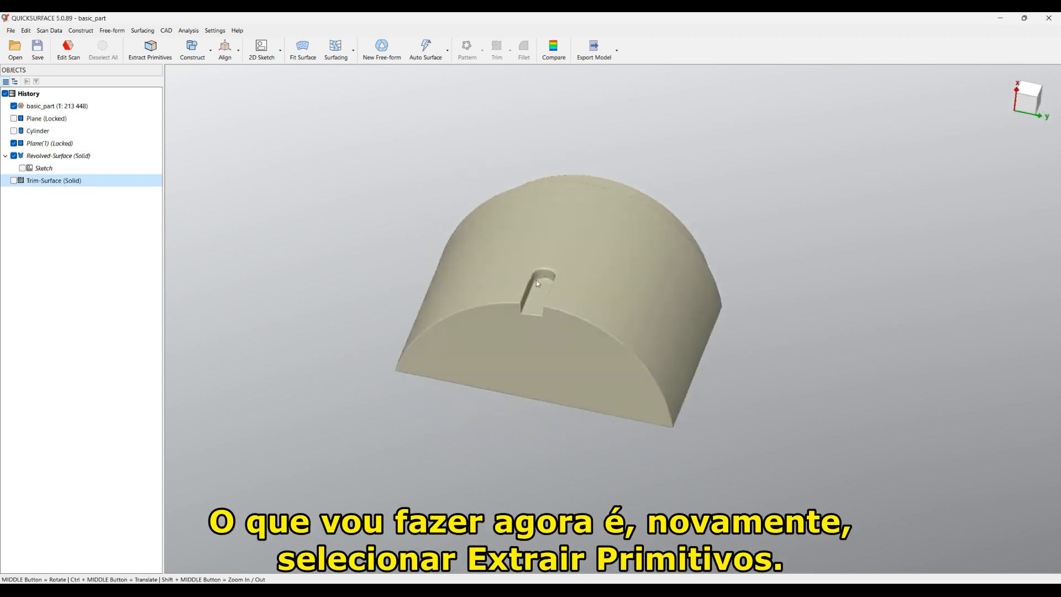
Step: Fit Plane(2), perpendicular to XY, to the slot's flat inner wall using Extract Primitives
scroll(536, 281, up, 3)
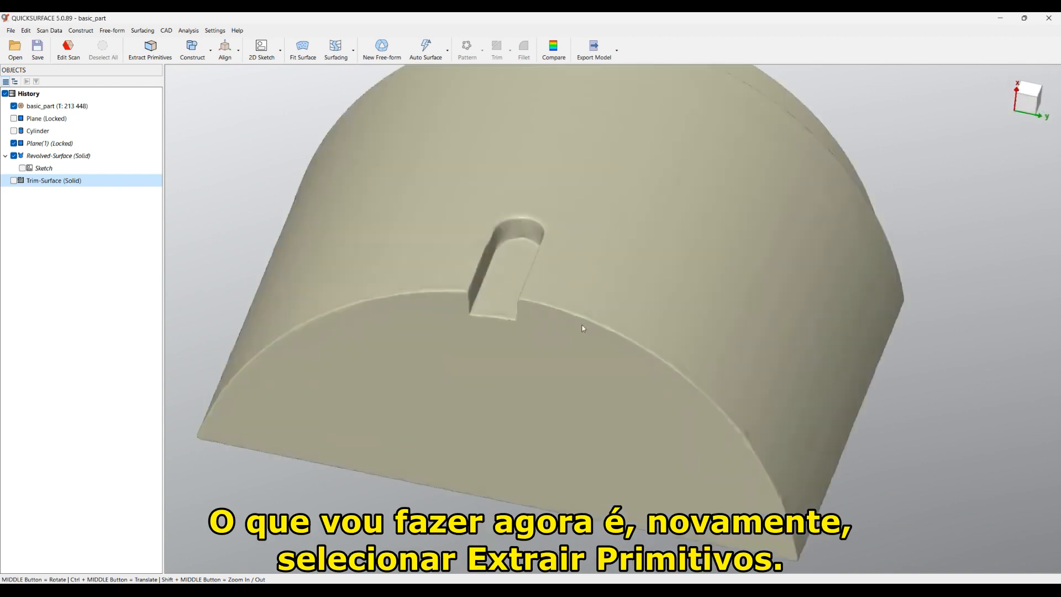
click(155, 58)
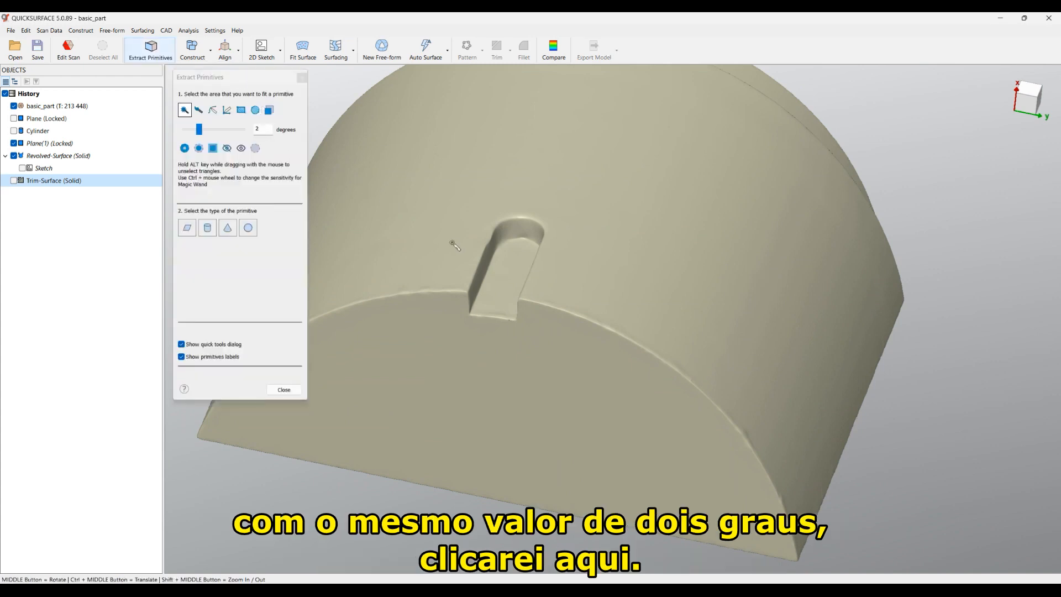
click(500, 293)
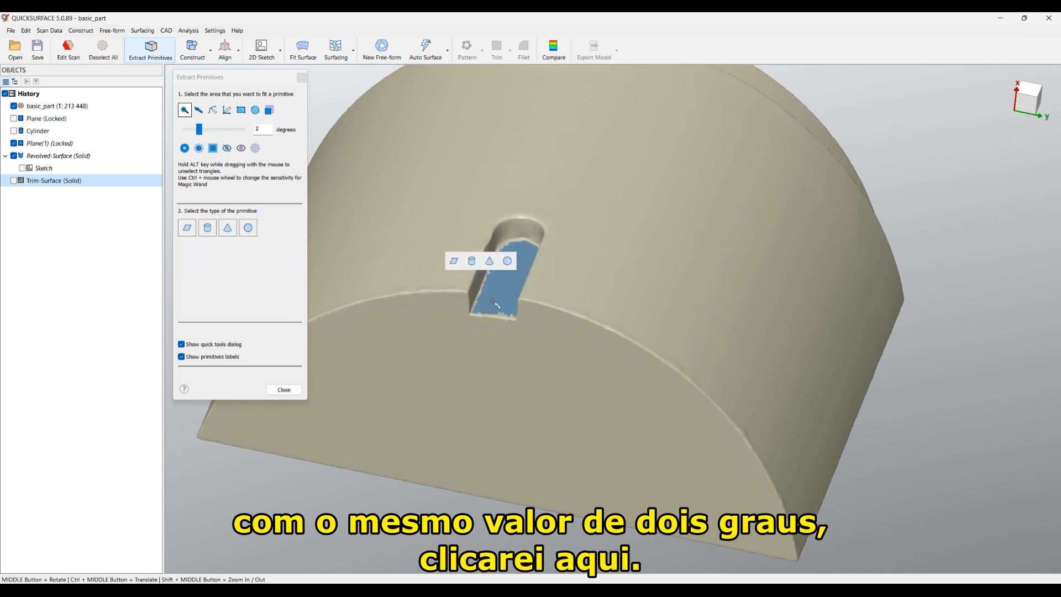
click(457, 265)
middle_drag(511, 261, 638, 435)
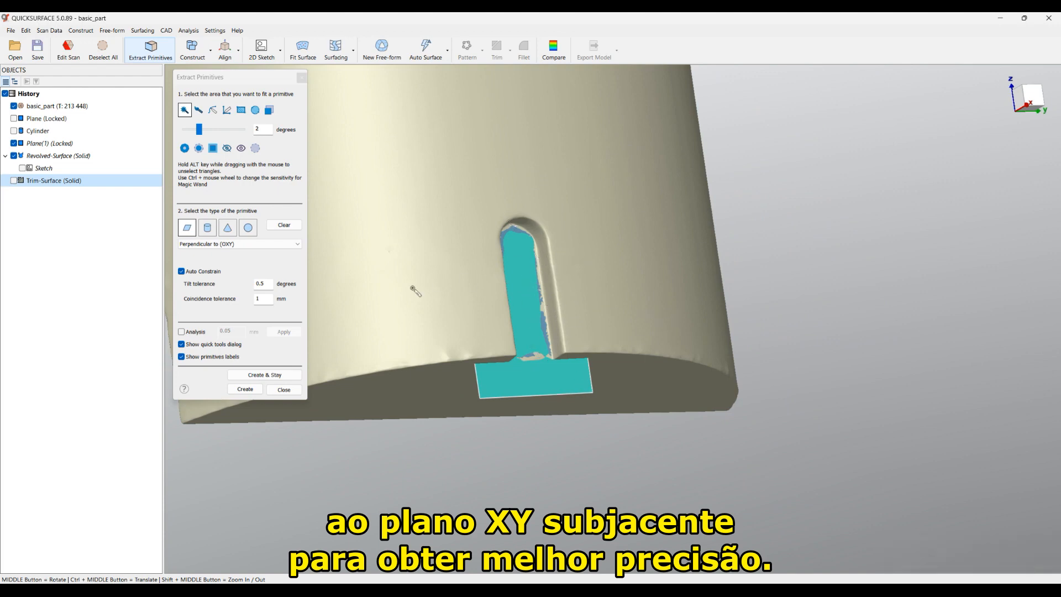
click(244, 389)
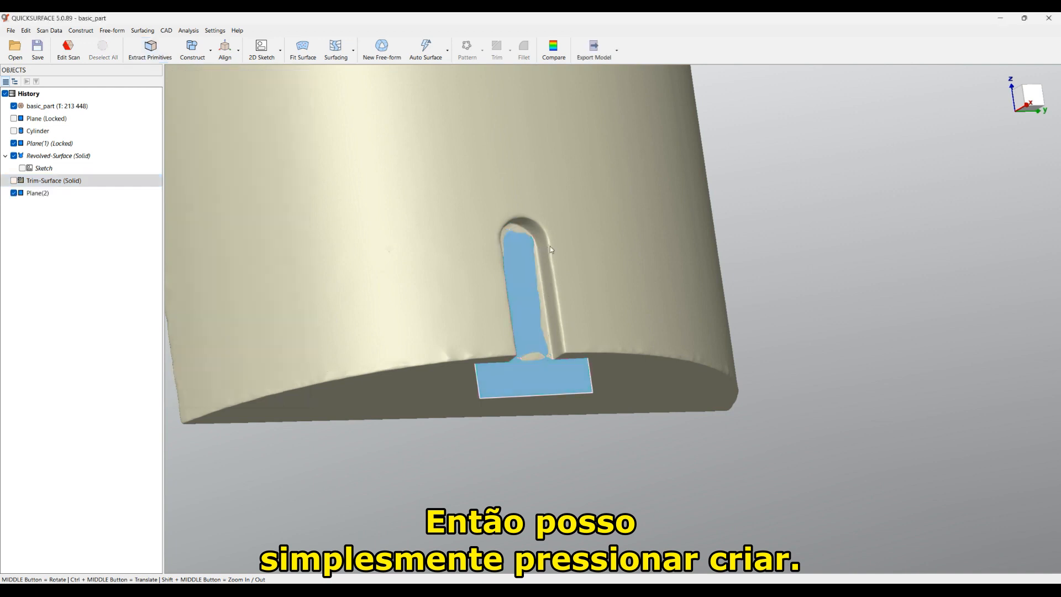
middle_drag(548, 247, 469, 233)
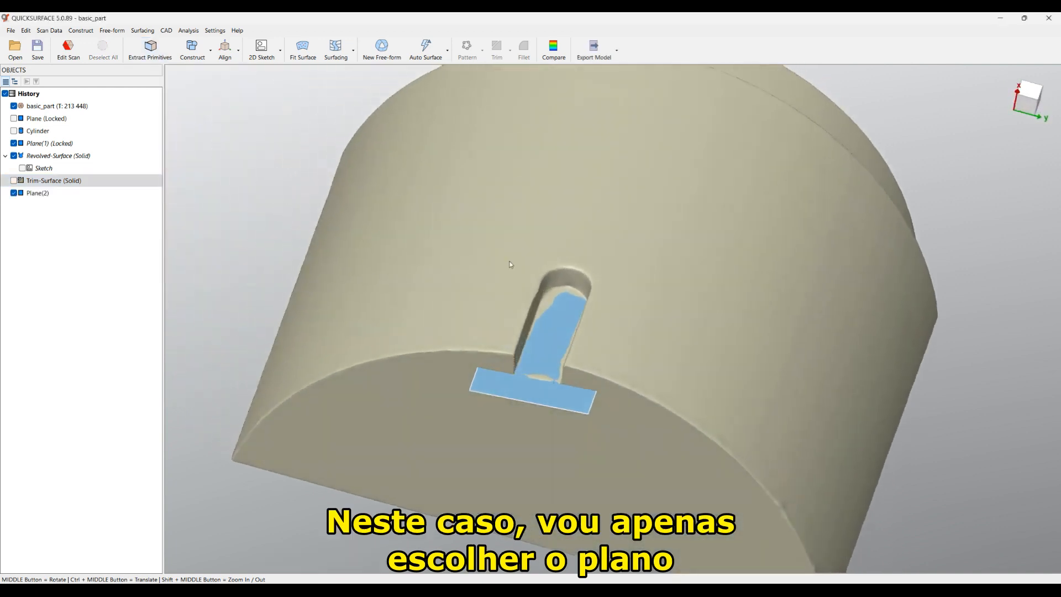
Step: Start a 2D sketch on Plane(2) and rotate its slicing plane to 3.493 degrees
click(556, 341)
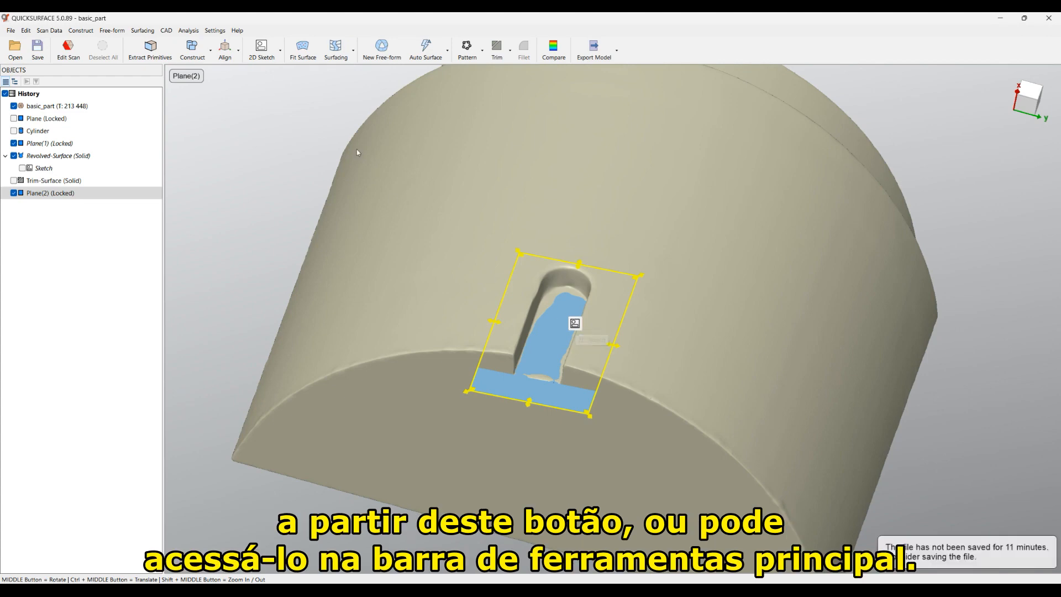
click(258, 50)
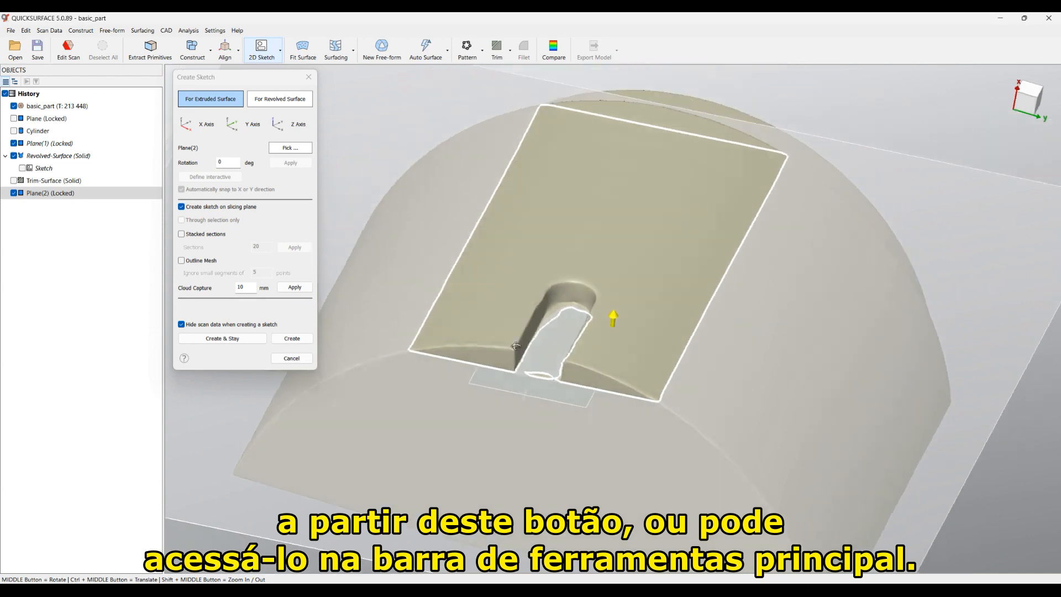
scroll(563, 393, up, 5)
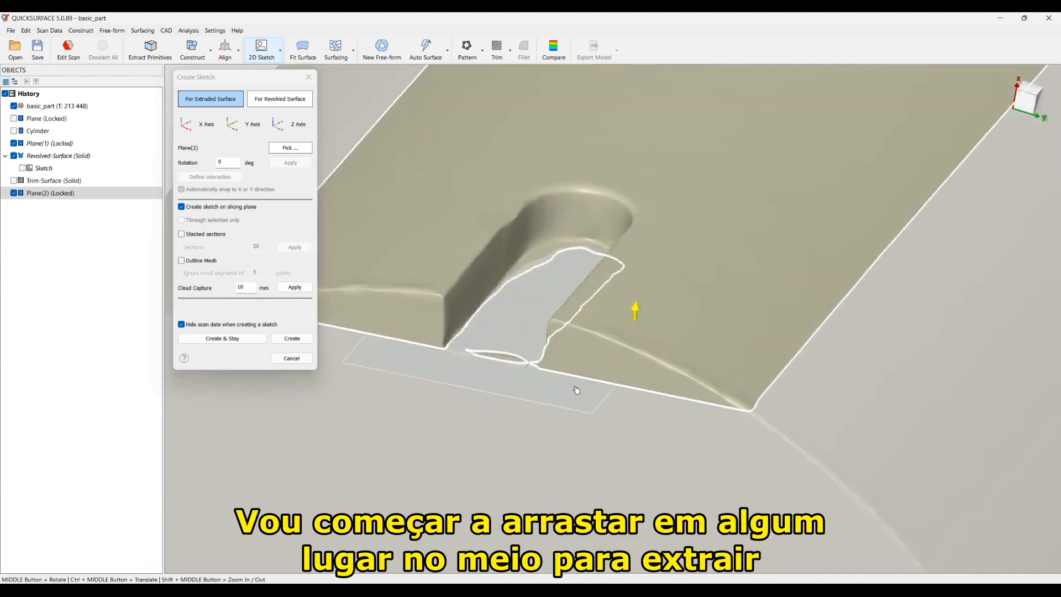
mouse_move(588, 394)
mouse_down()
mouse_move(590, 371)
mouse_move(431, 336)
mouse_up()
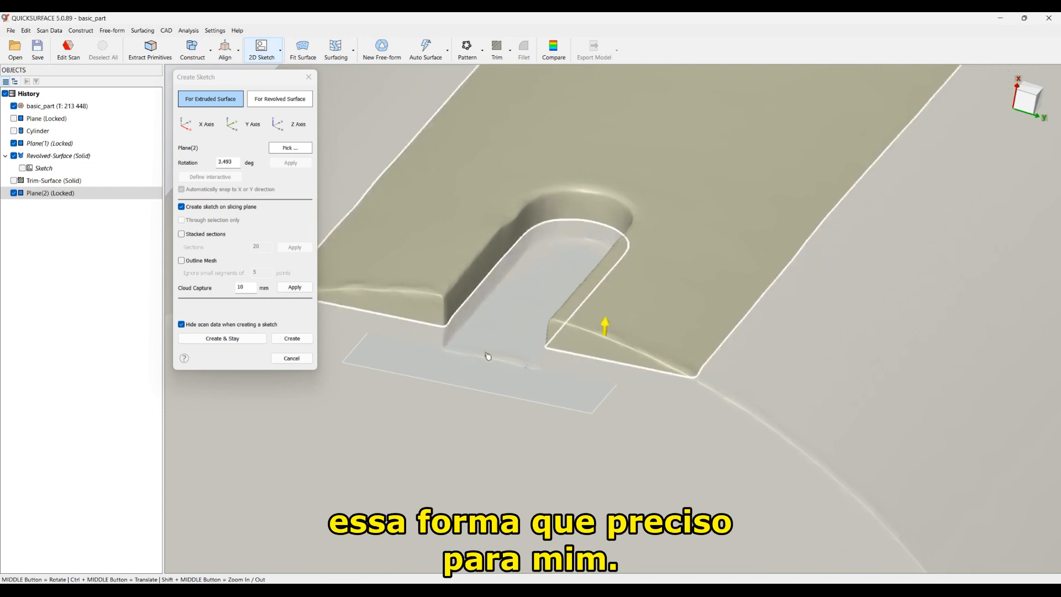
Step: Fit a slot shape to the section points and stretch its lower end past the part outline
click(292, 339)
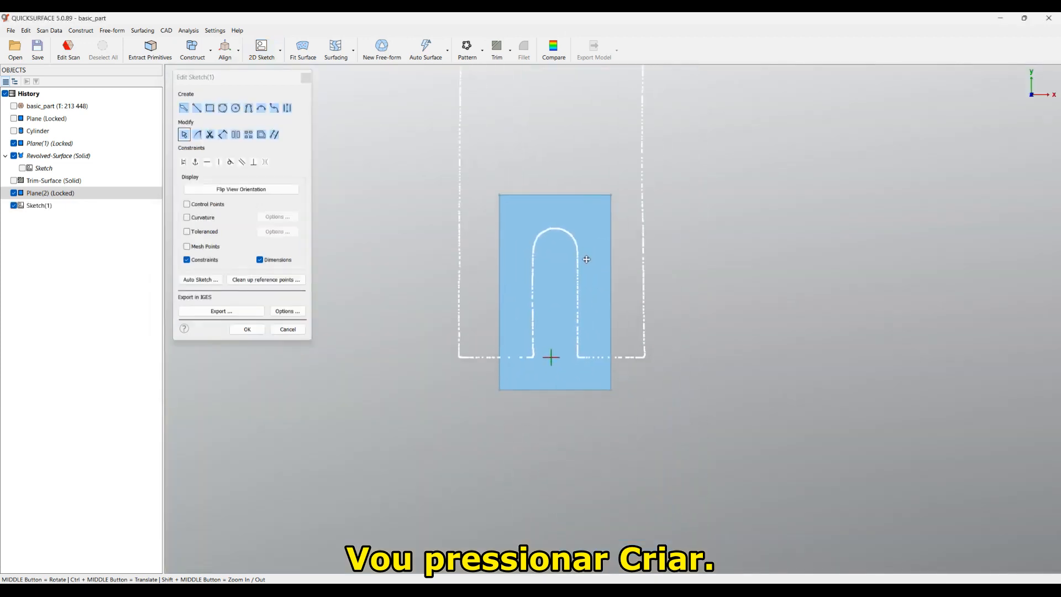
scroll(550, 304, up, 2)
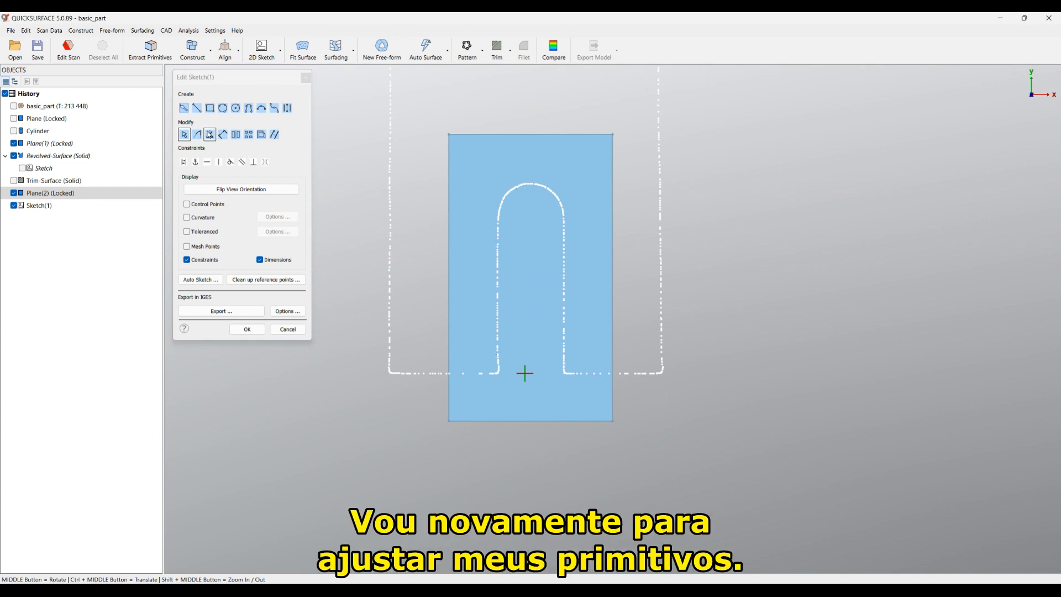
click(184, 108)
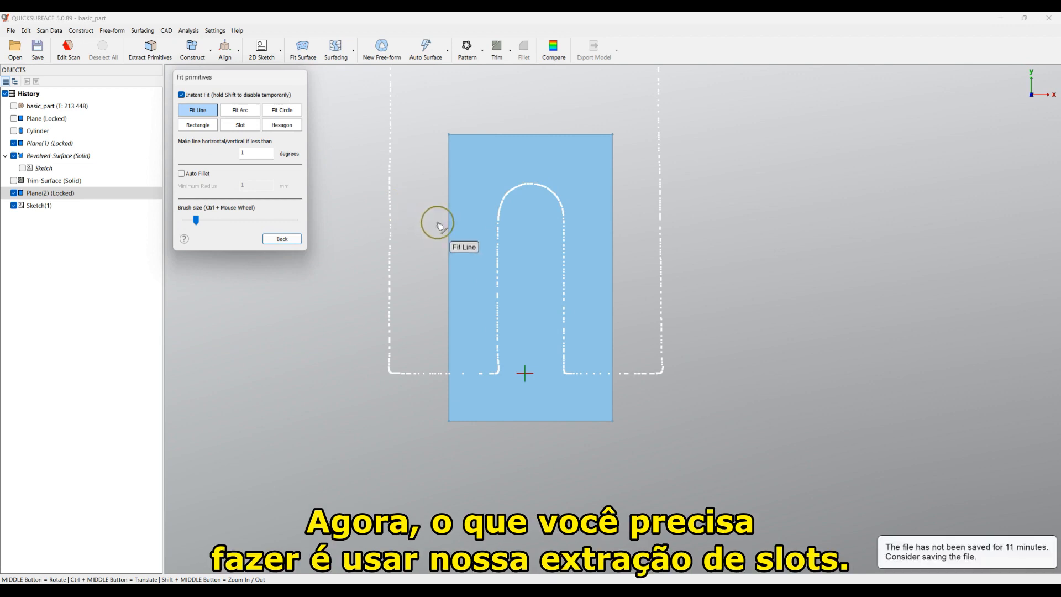
click(245, 130)
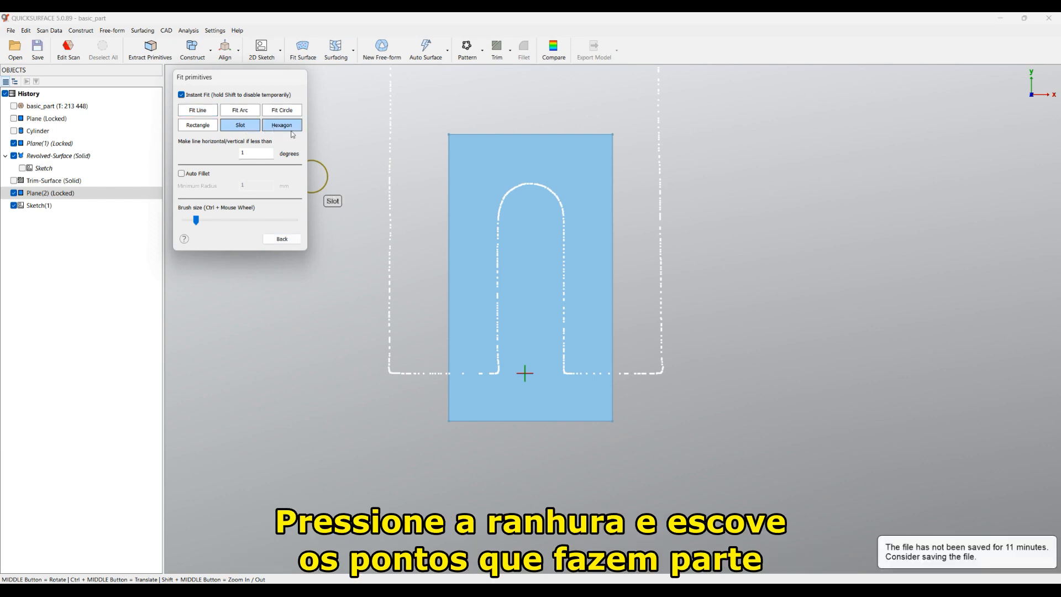
mouse_move(499, 343)
mouse_down()
mouse_move(504, 219)
mouse_move(532, 192)
mouse_move(562, 207)
mouse_move(566, 354)
mouse_up()
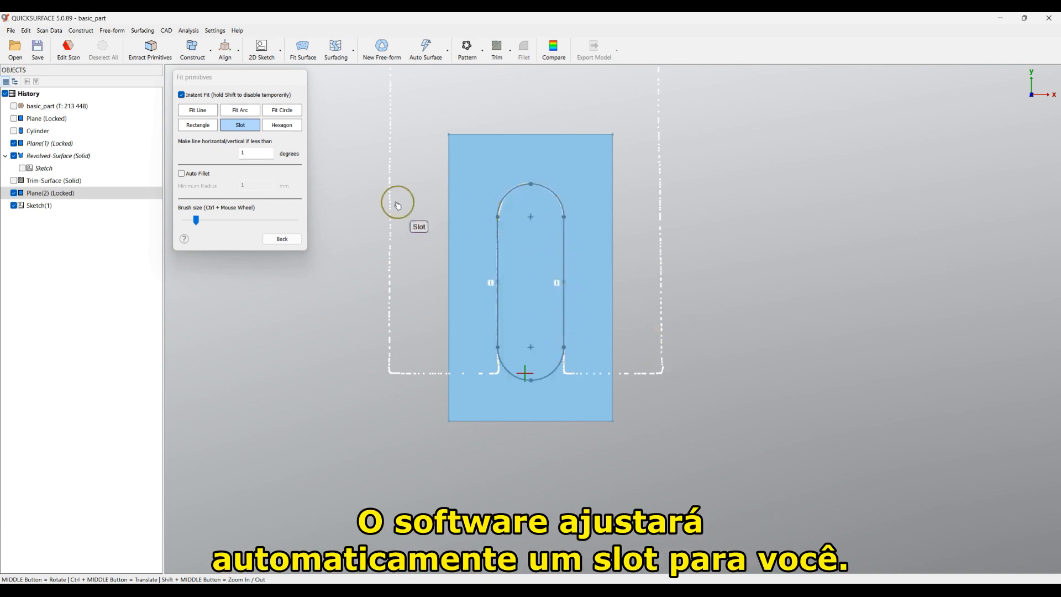
click(286, 239)
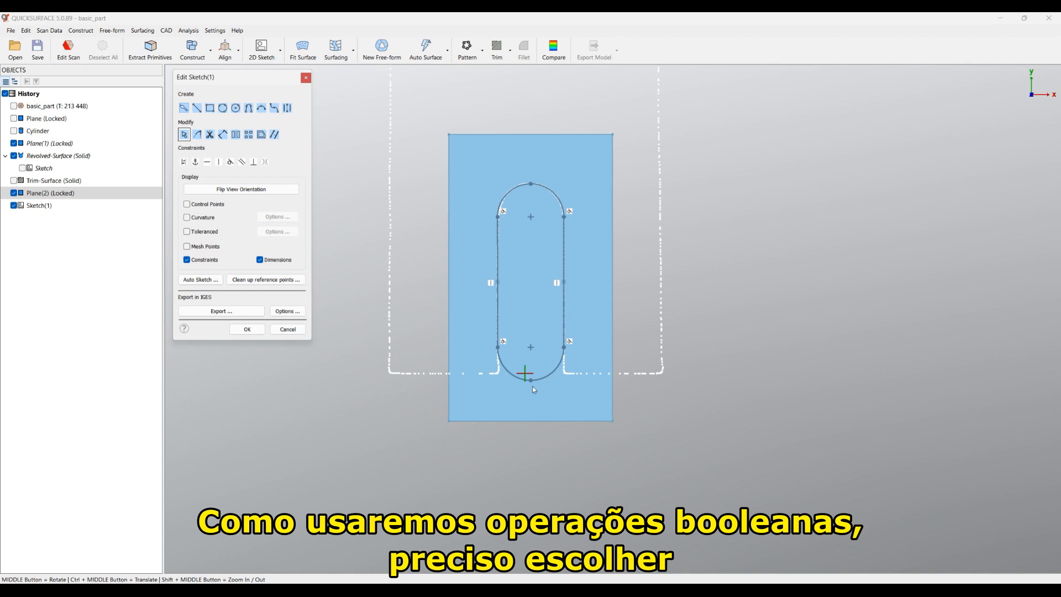
drag(534, 385, 532, 470)
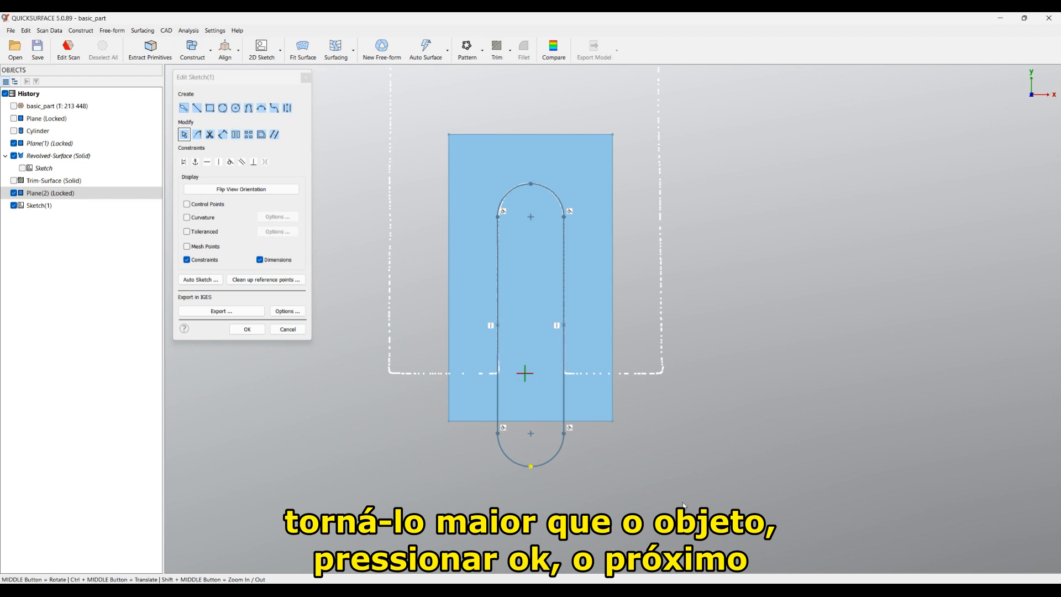
Step: Finish the slot sketch, select Sketch(1) and begin an extrusion from it
click(245, 330)
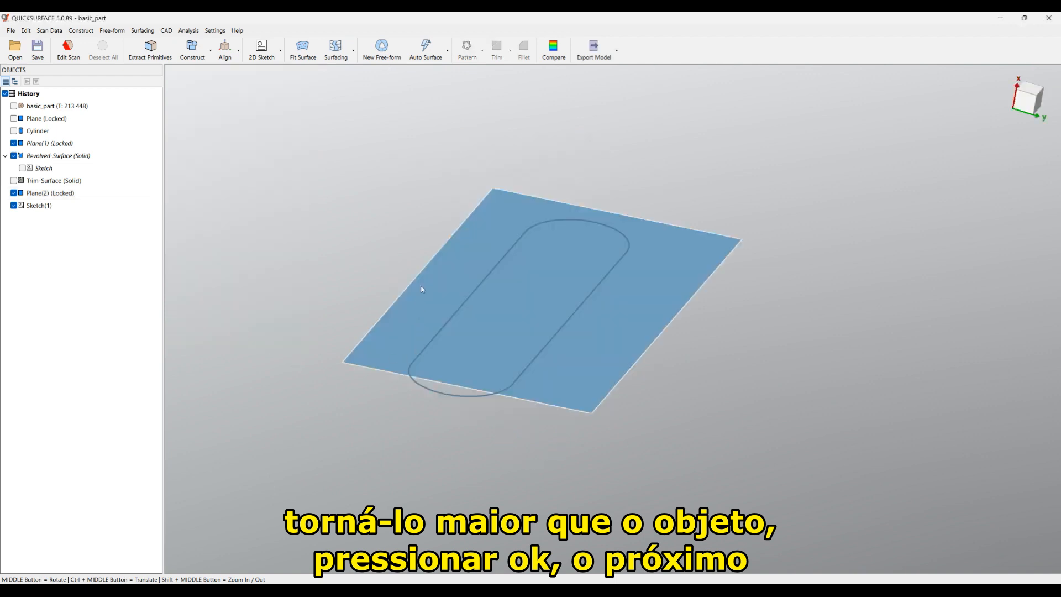
middle_drag(421, 289, 424, 258)
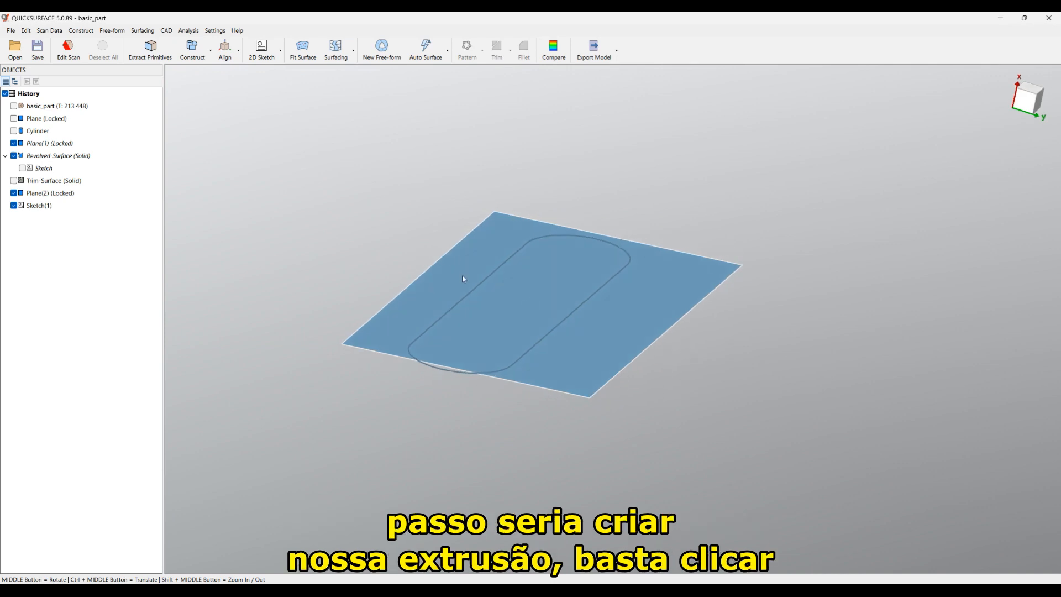
click(466, 297)
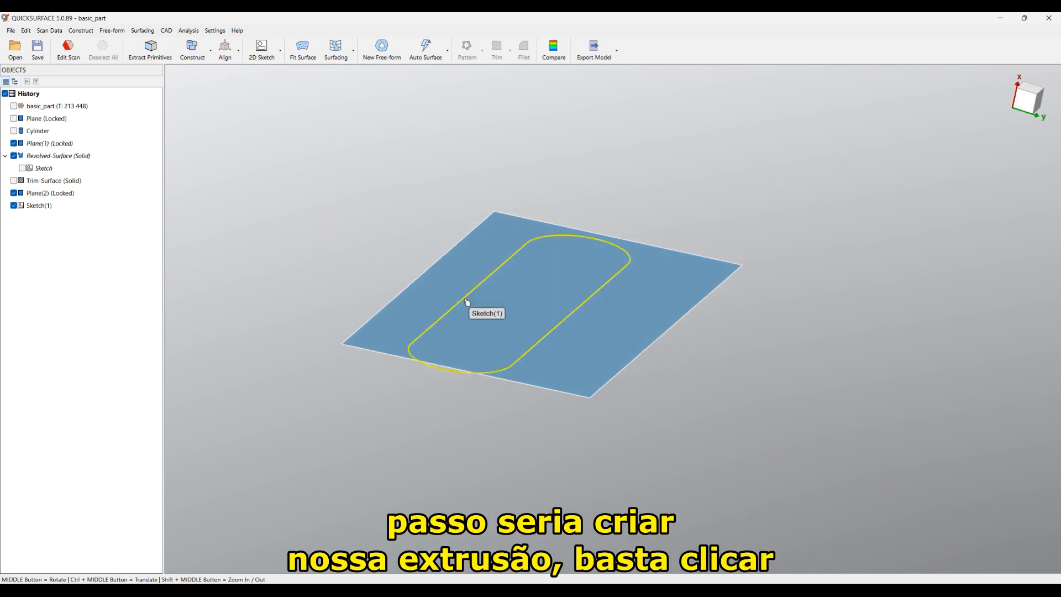
click(467, 302)
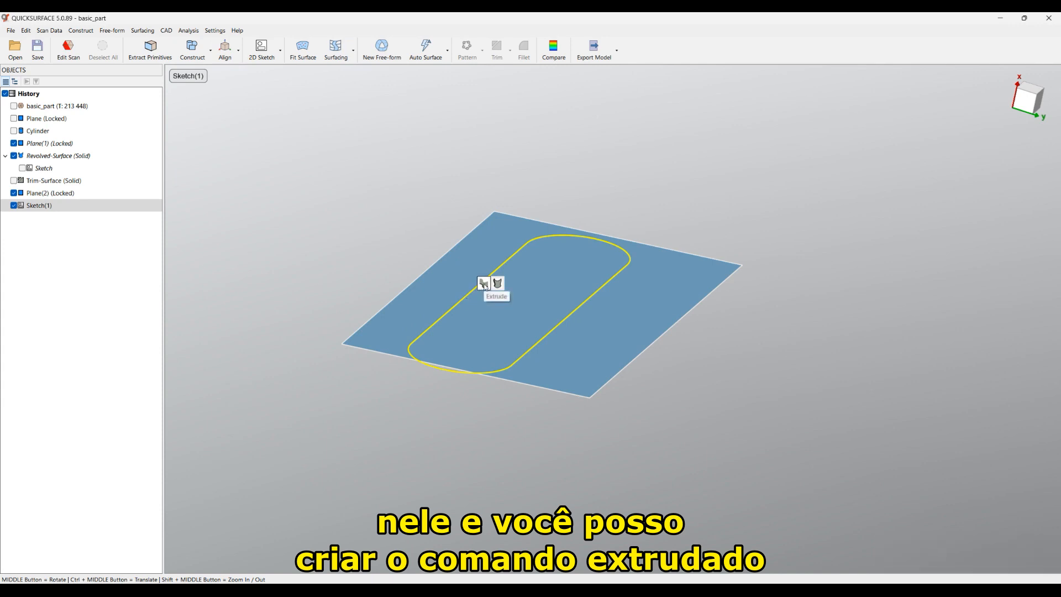
click(79, 32)
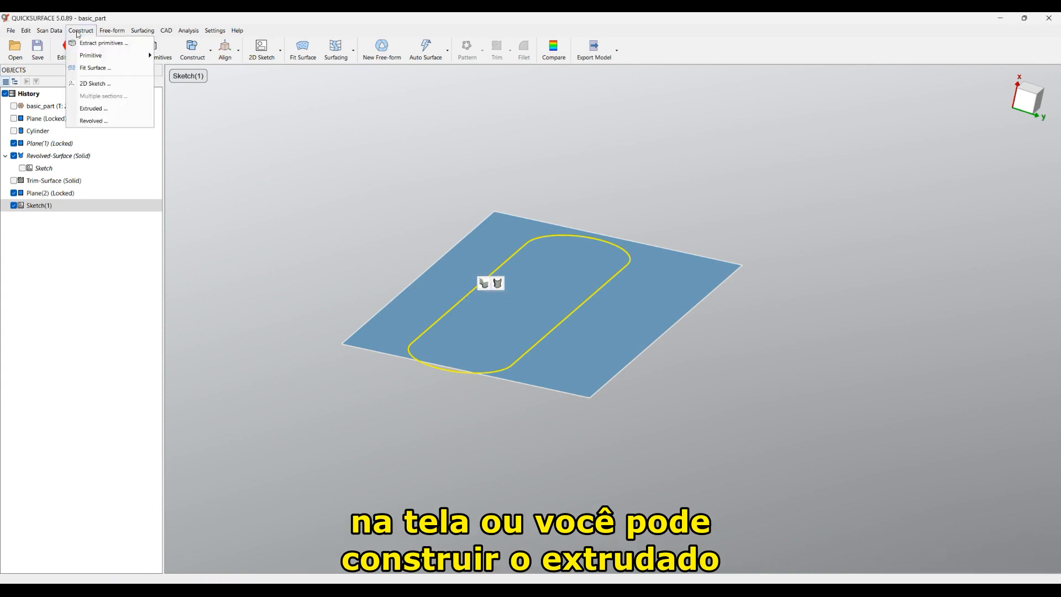
click(93, 109)
Step: Raise the extrusion's top depth to 45.727 mm, checking it against the scanned part
middle_drag(570, 275, 600, 227)
drag(558, 201, 565, 99)
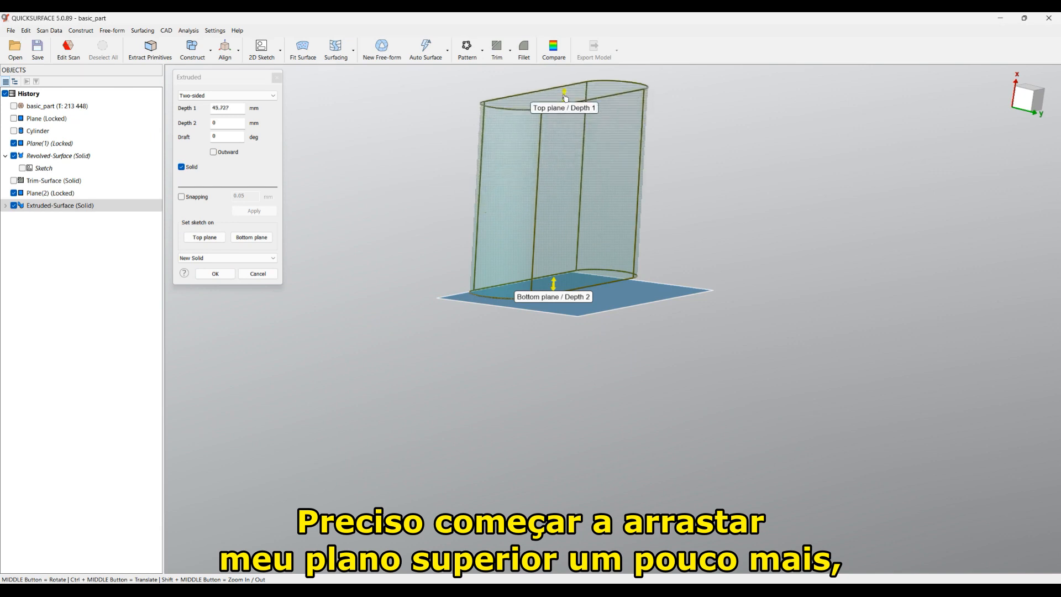
click(14, 107)
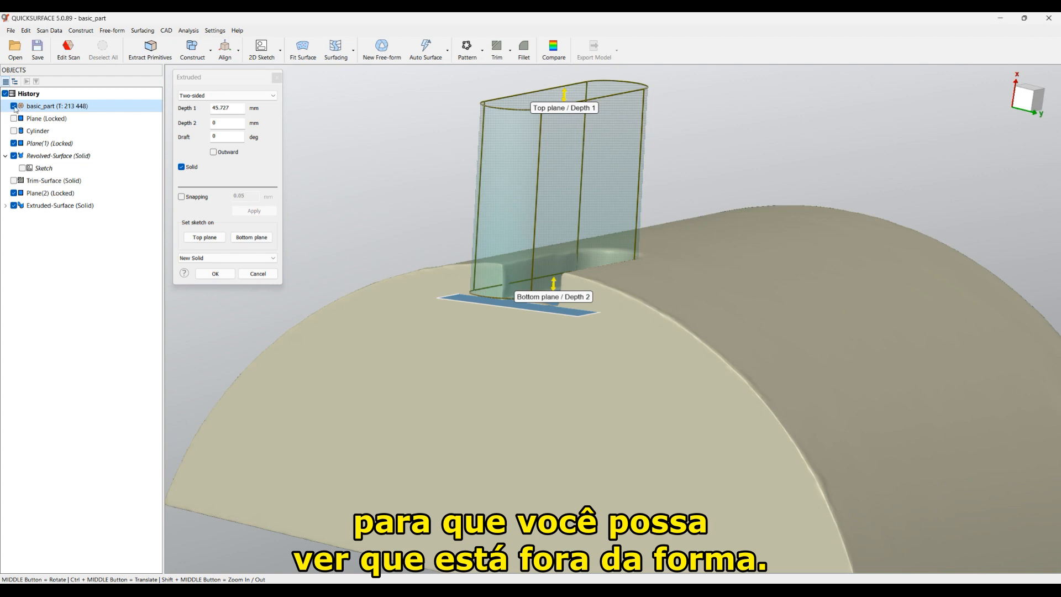
click(14, 106)
scroll(567, 293, up, 5)
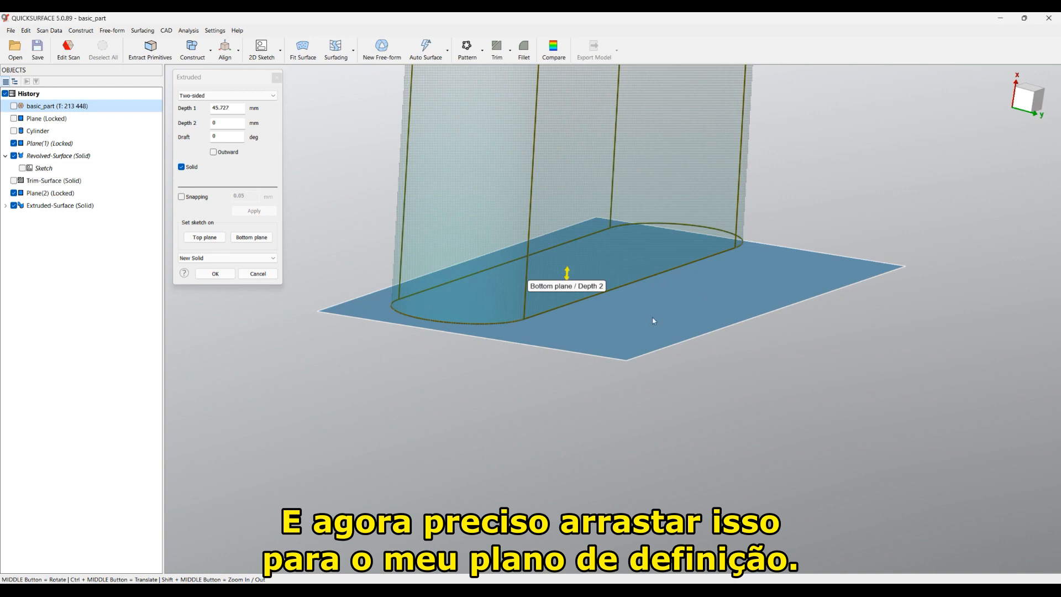
Step: With snapping on, set the bottom depth to 3.493 mm below the plane and create the solid
click(182, 197)
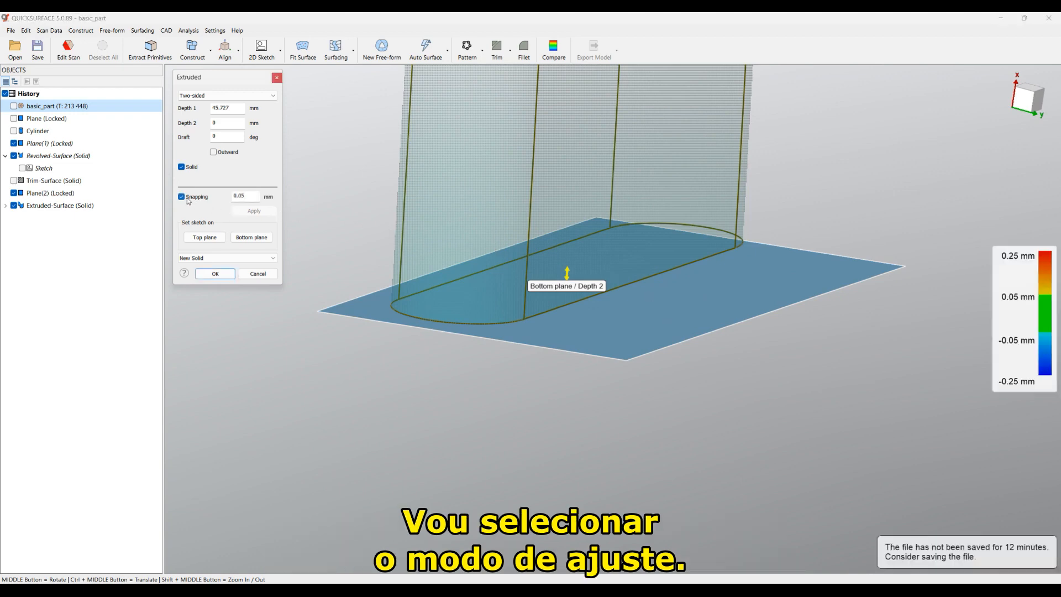
middle_drag(495, 241, 639, 327)
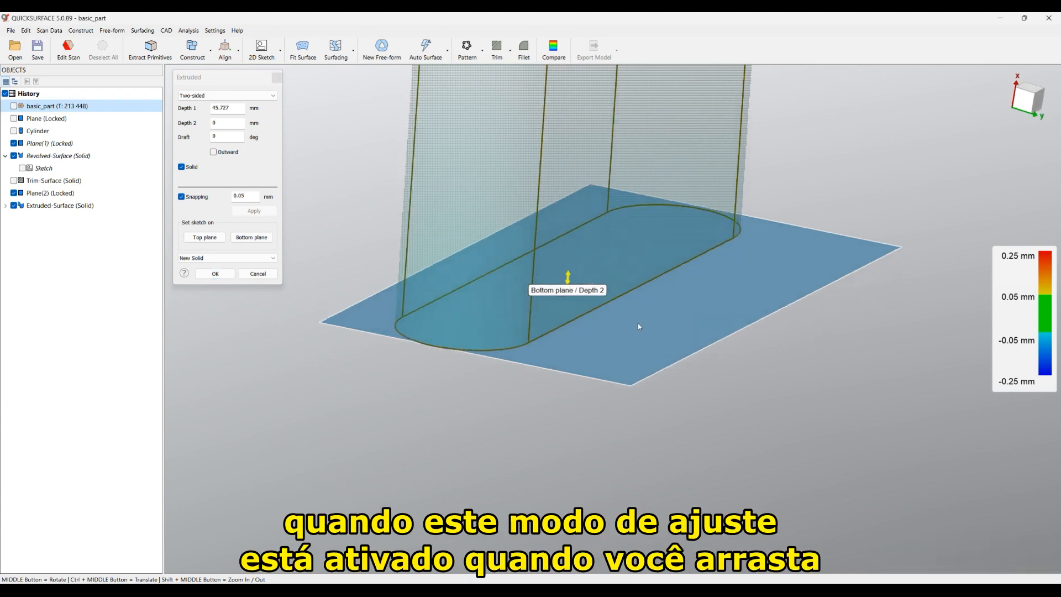
drag(575, 287, 571, 286)
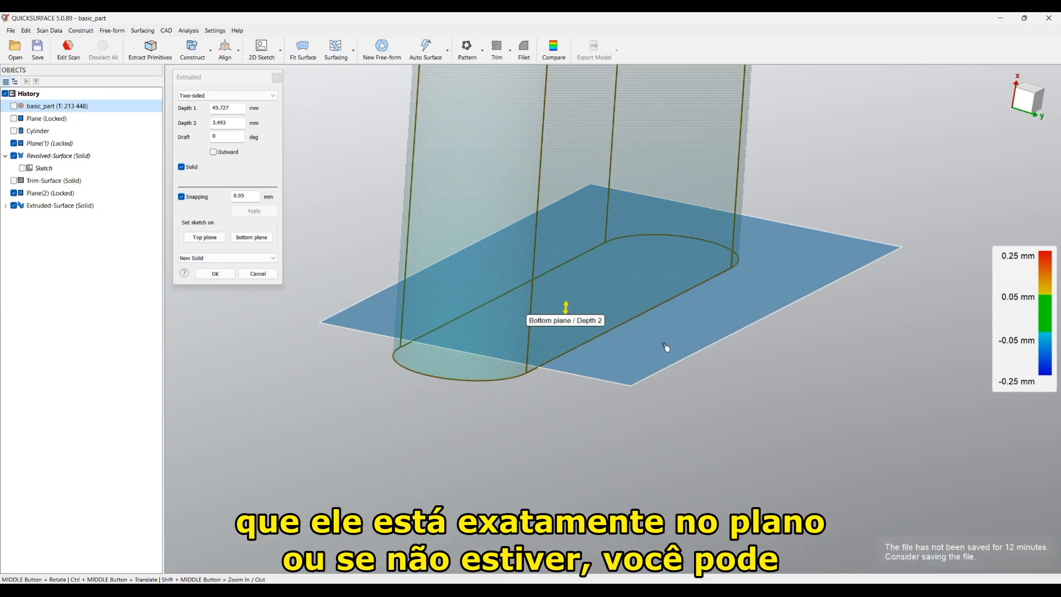
drag(668, 351, 706, 336)
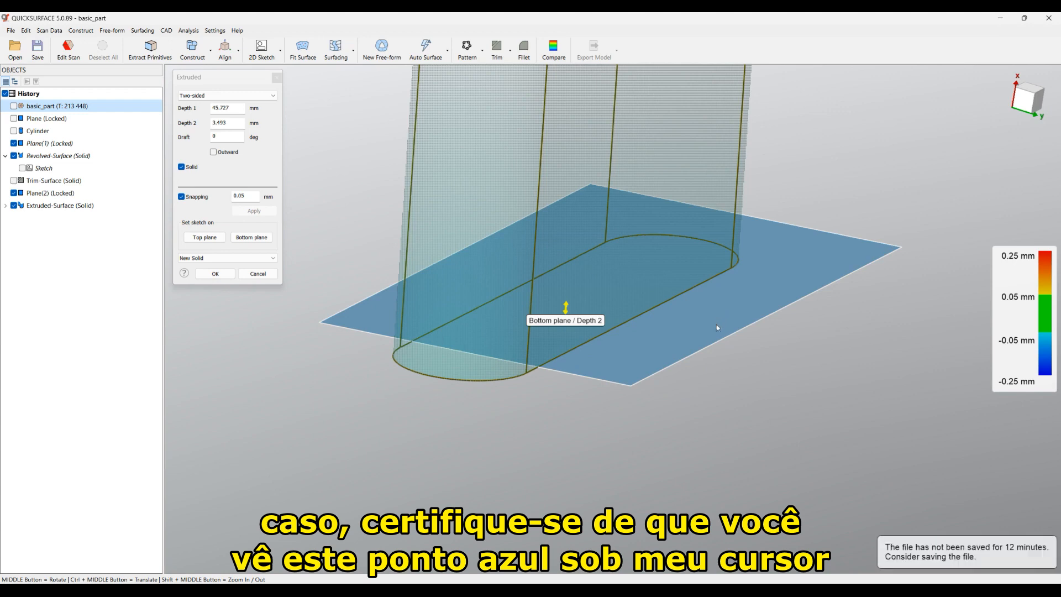
middle_drag(719, 323, 749, 340)
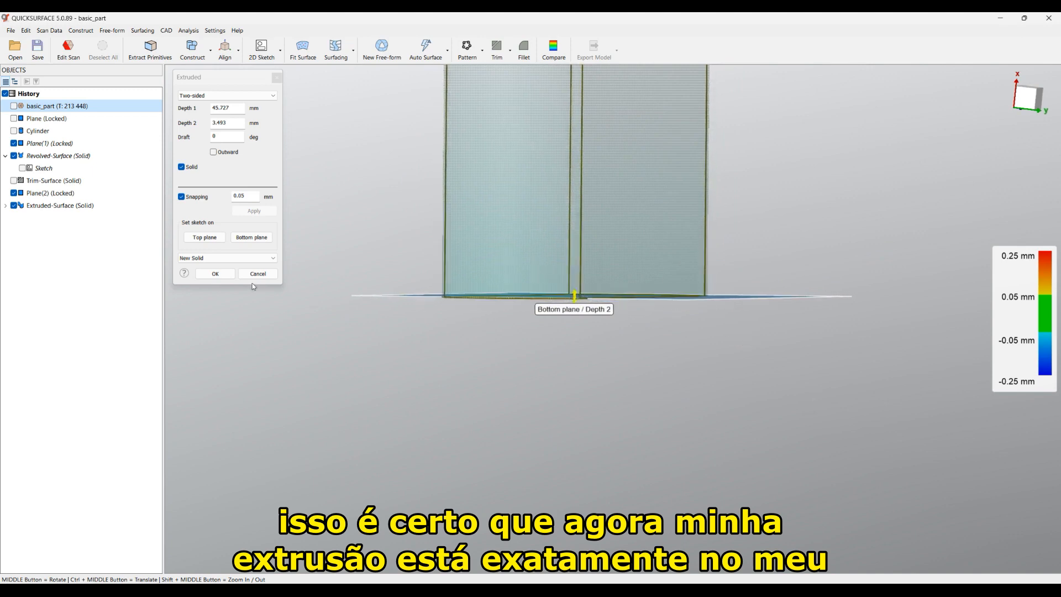
click(215, 275)
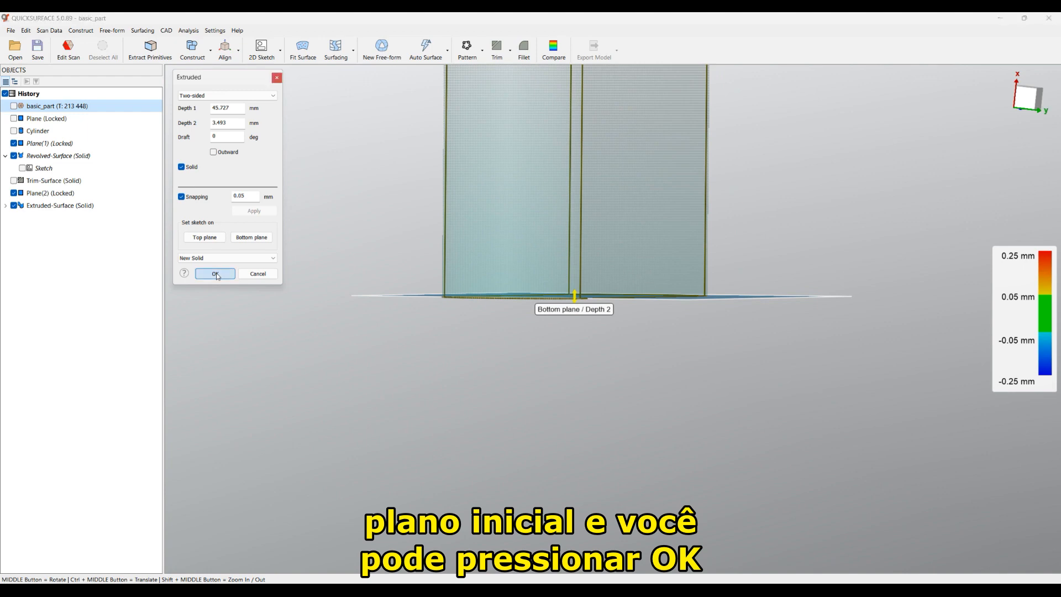
middle_drag(301, 306, 671, 434)
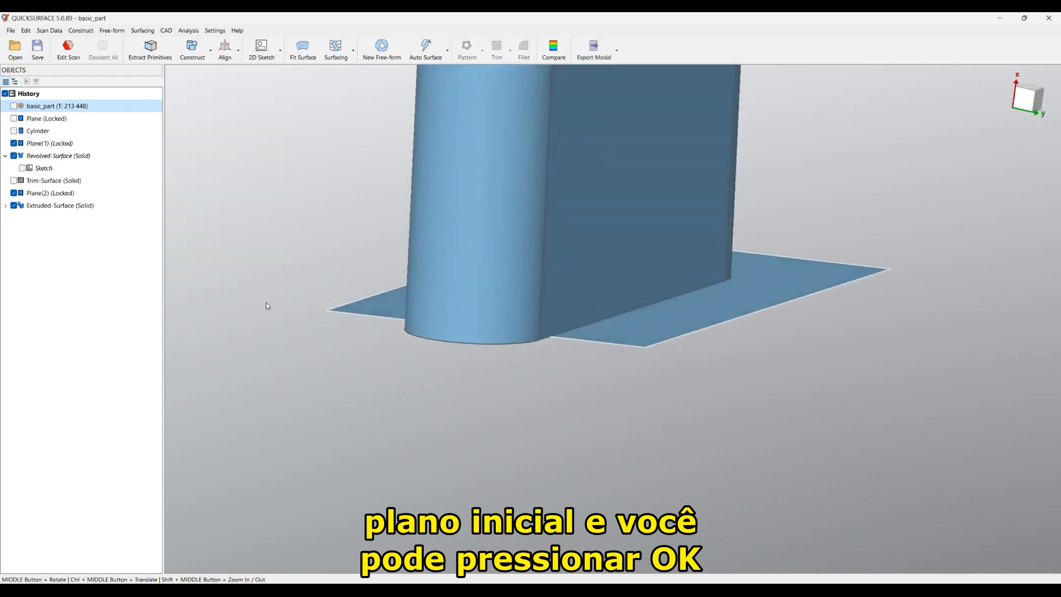
Step: Hide Plane(2), show the Trim-Surface solid and select the revolved body to cut from
click(14, 193)
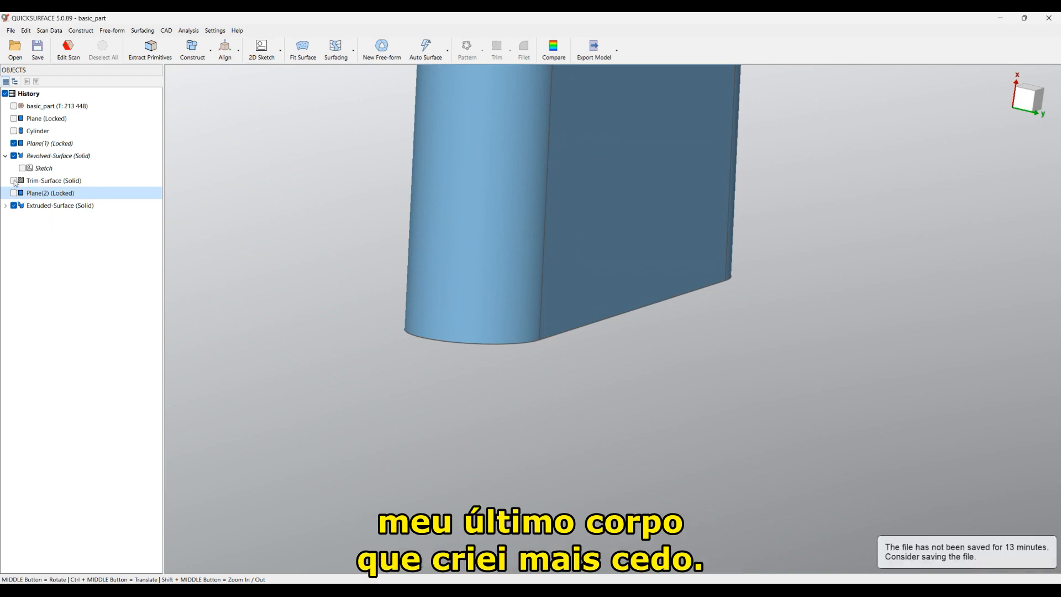
click(15, 181)
scroll(439, 286, down, 5)
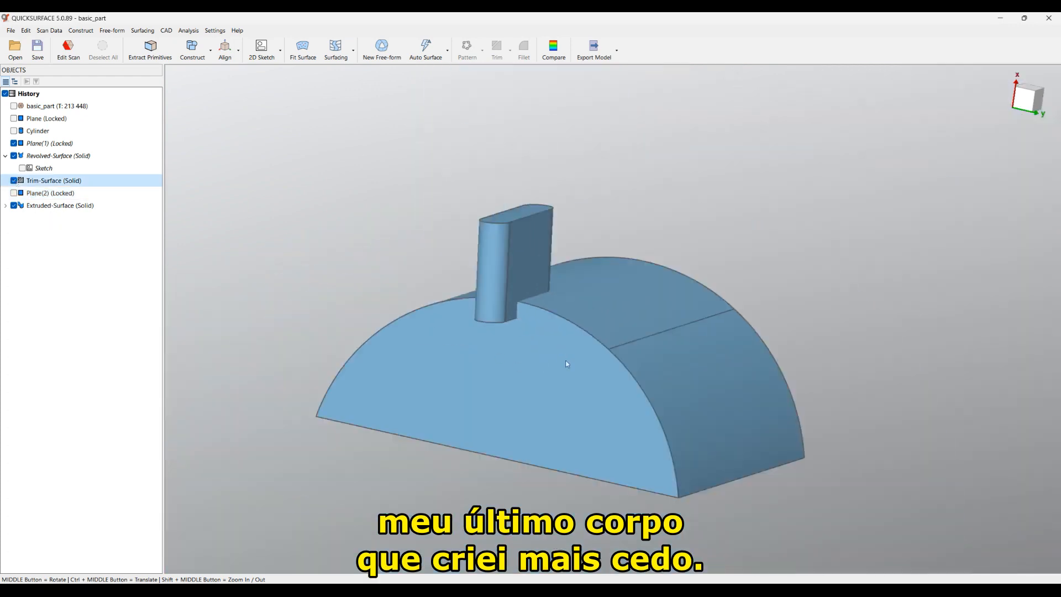
click(634, 288)
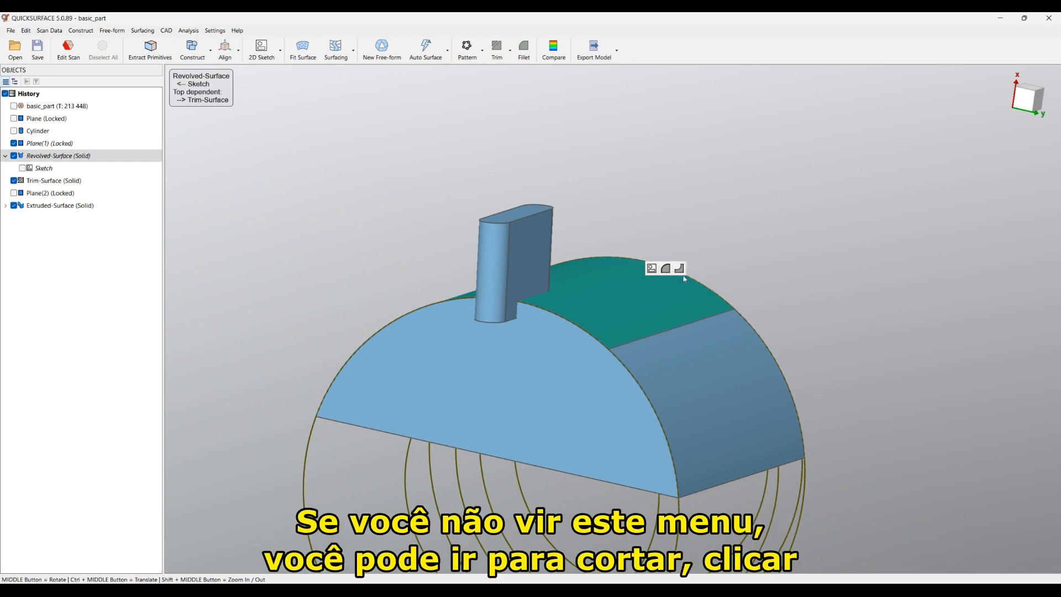
click(512, 56)
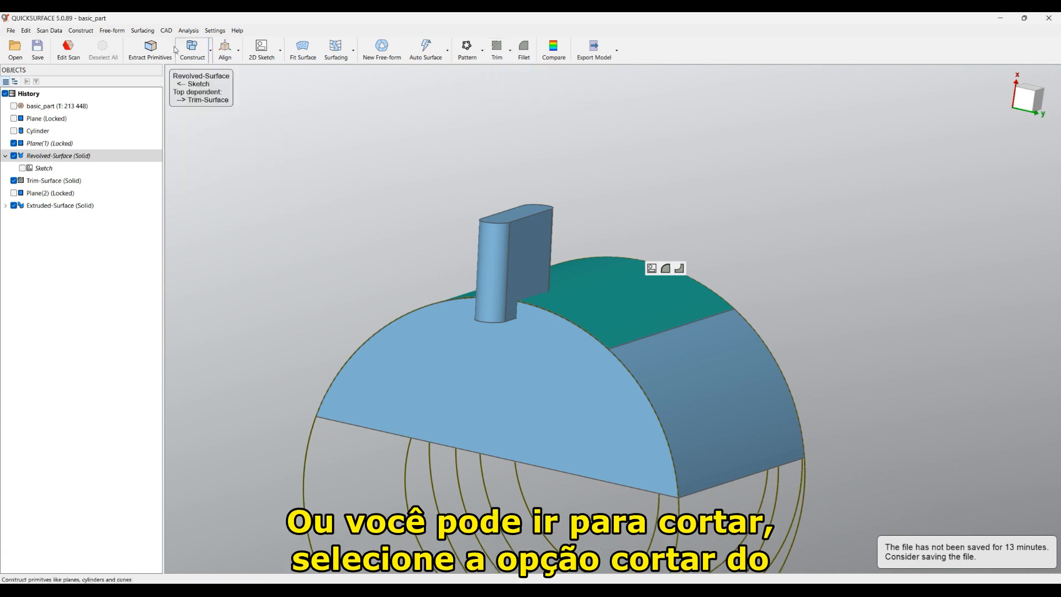
click(167, 31)
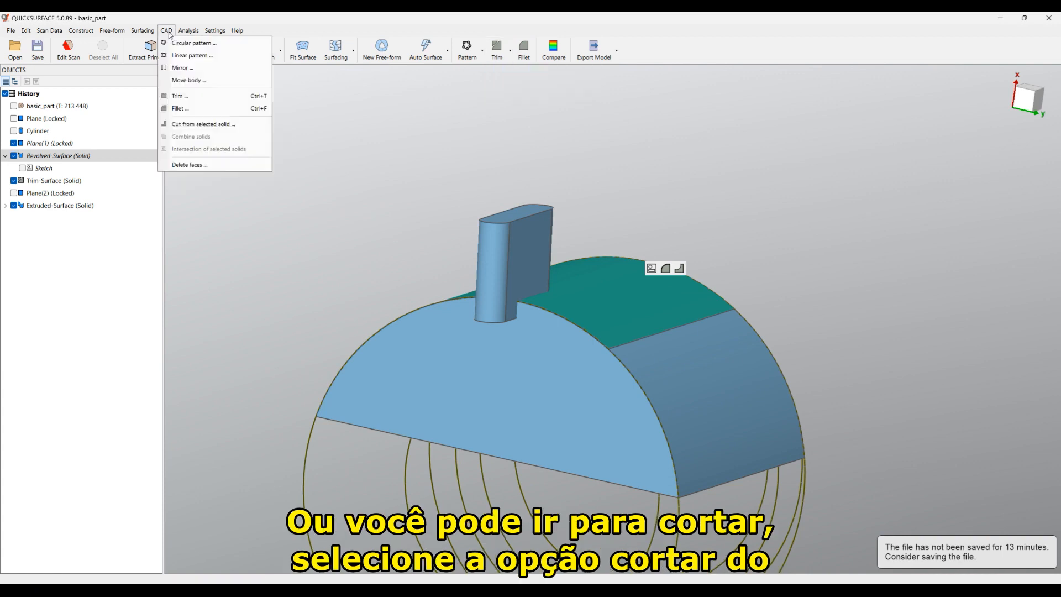
Step: Subtract the extruded slot solid from the Trim-Surface body, producing Cut (Solid)
click(187, 124)
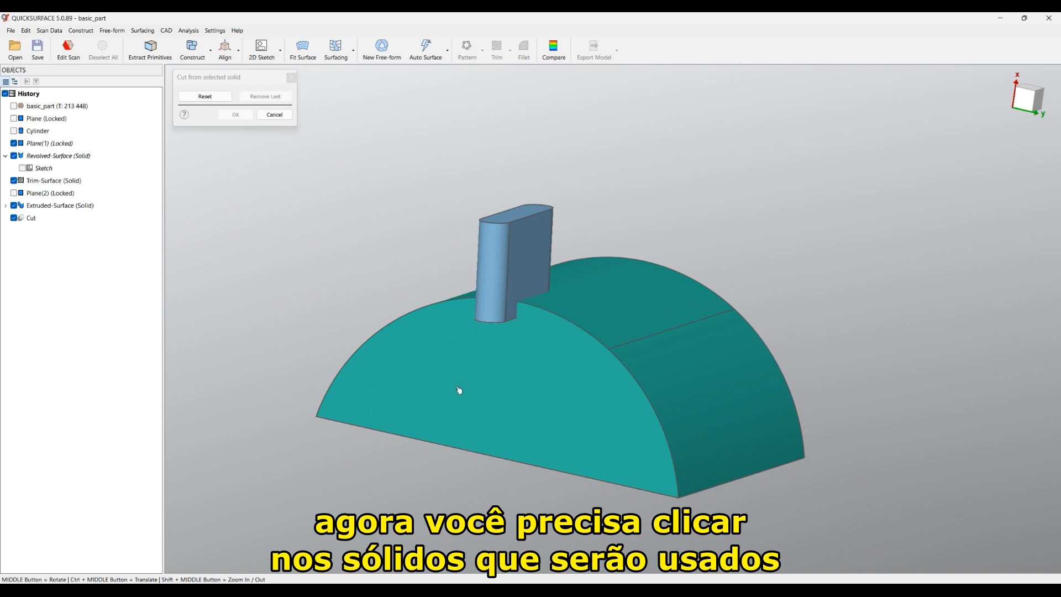
middle_drag(504, 389, 791, 435)
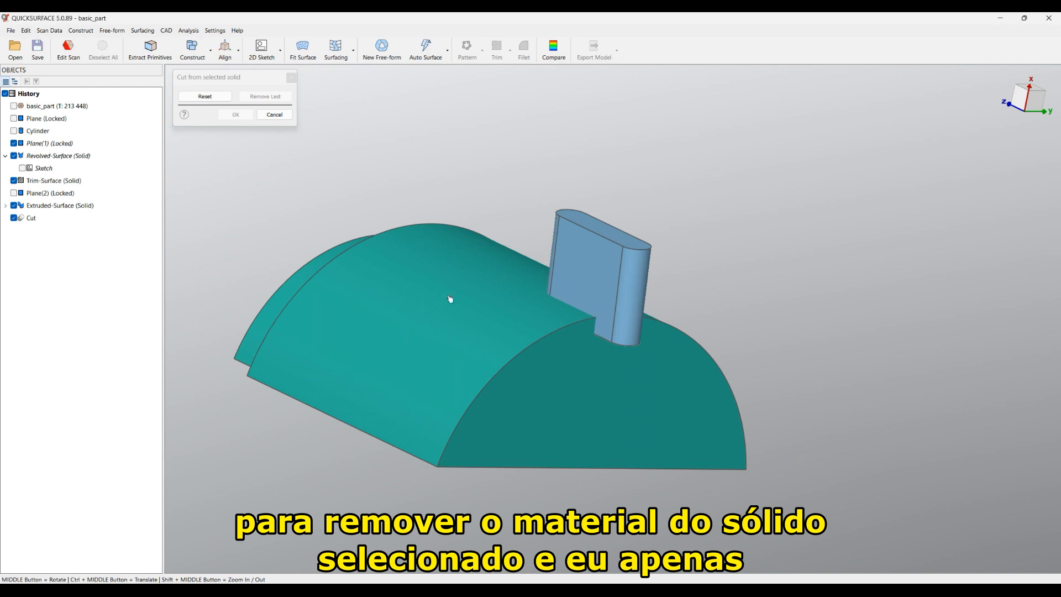
click(619, 255)
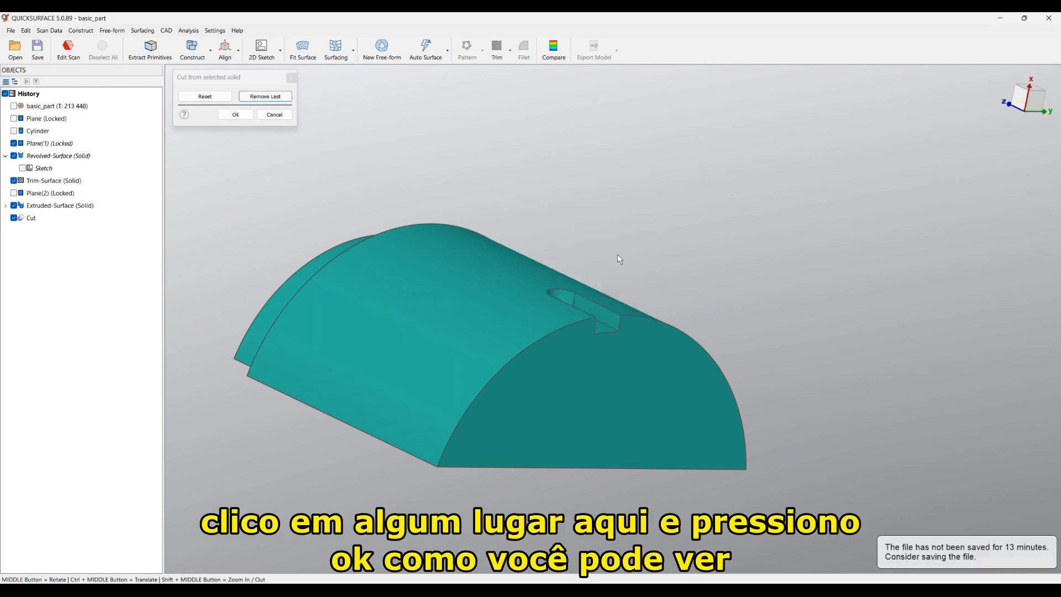
click(236, 115)
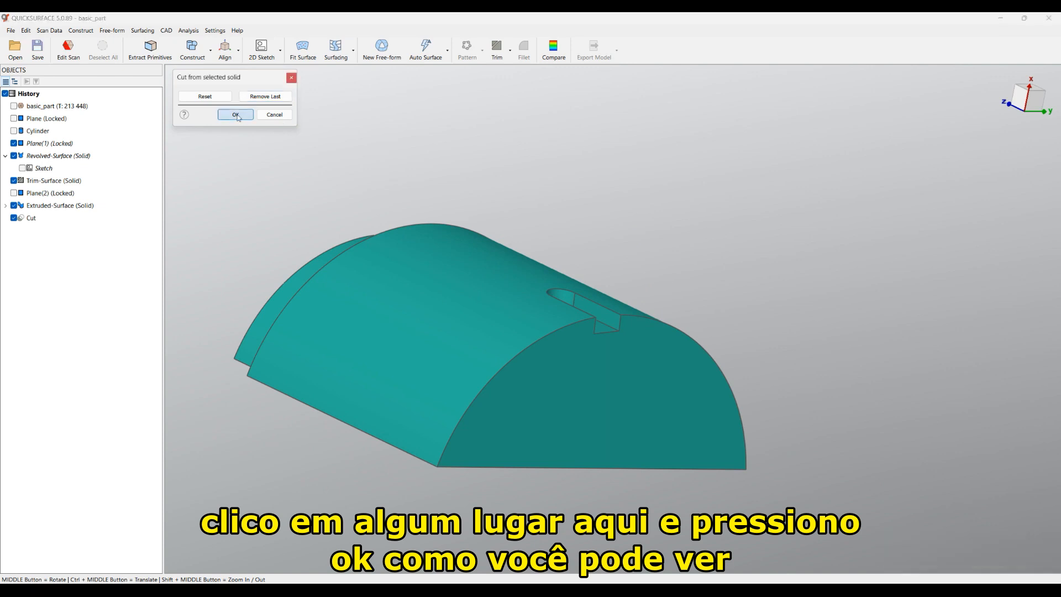
click(1014, 101)
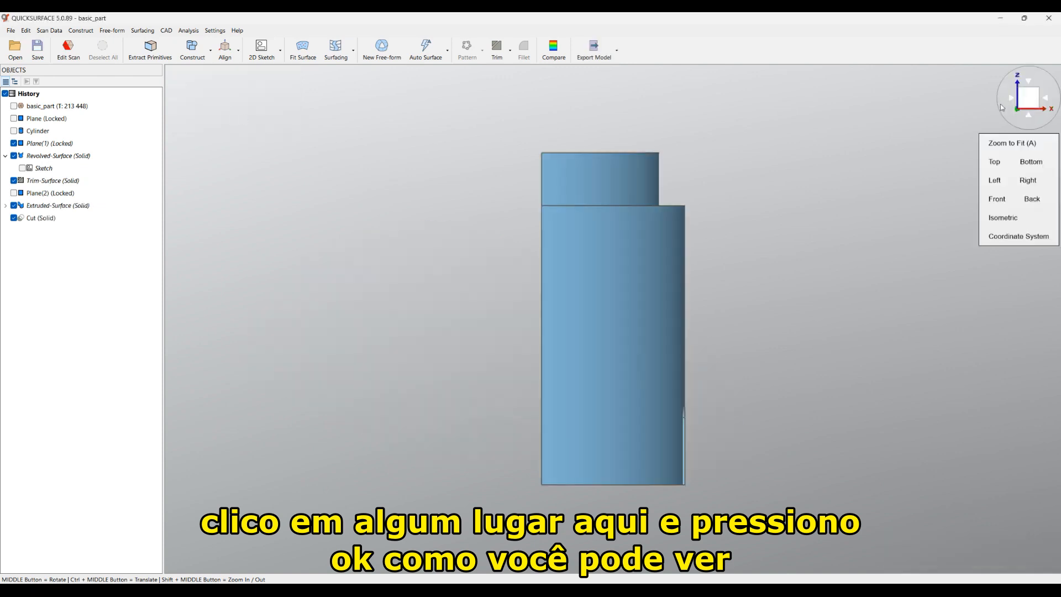
middle_drag(814, 250, 966, 391)
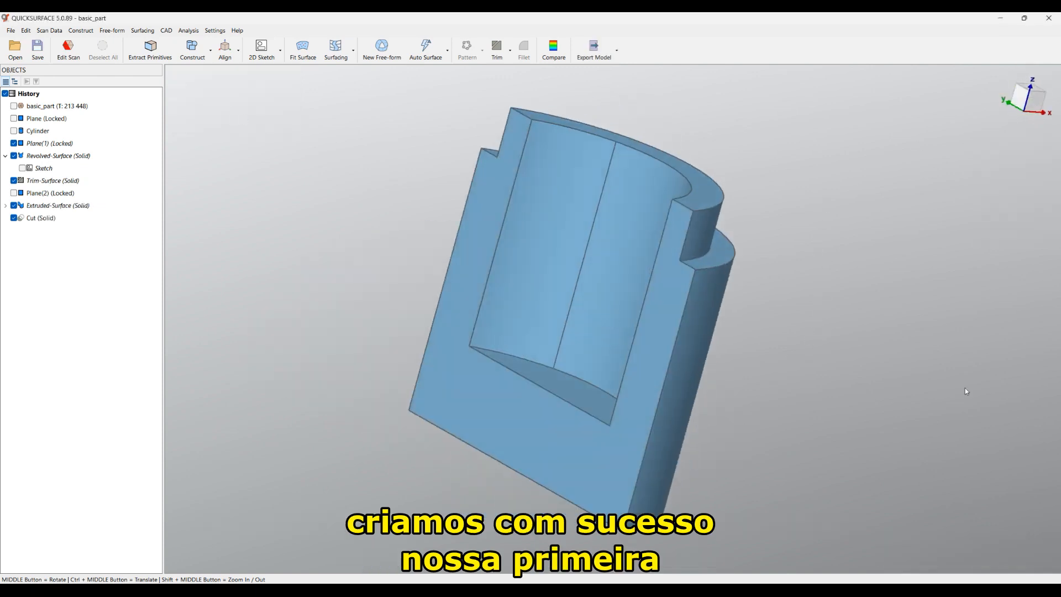
middle_drag(311, 359, 471, 422)
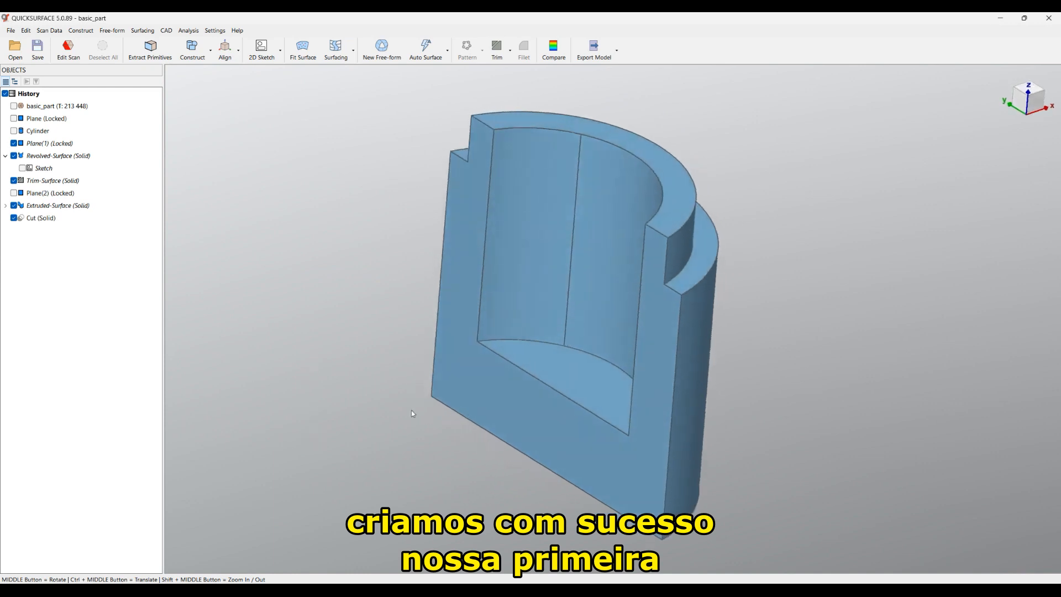